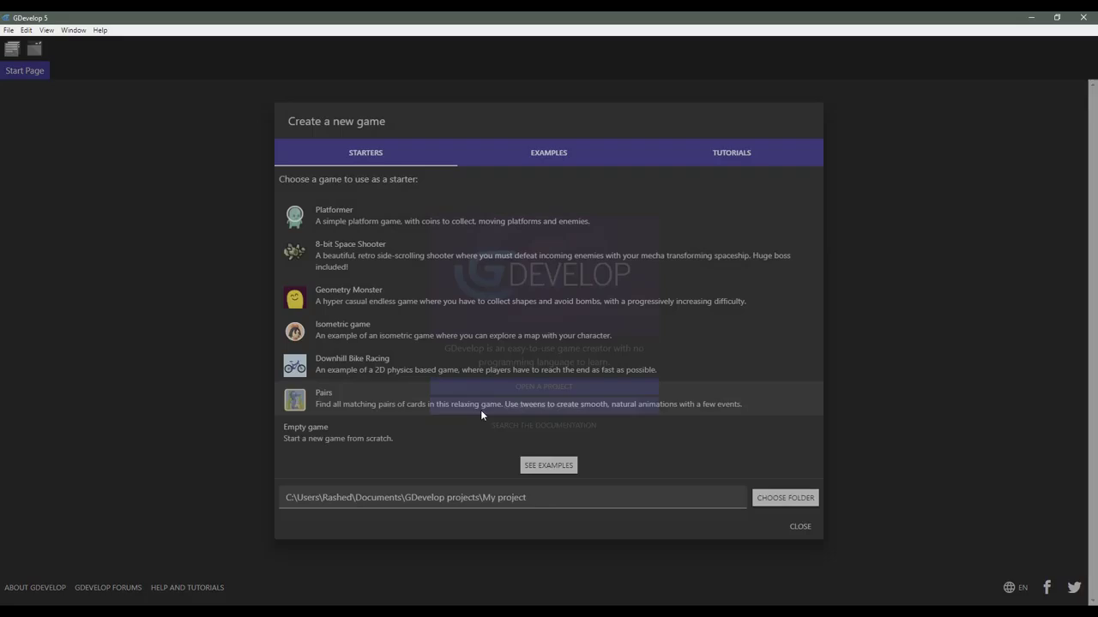
# Create a new Empty game project and expand its game settings entries
pyautogui.click(397, 428)
pyautogui.click(86, 66)
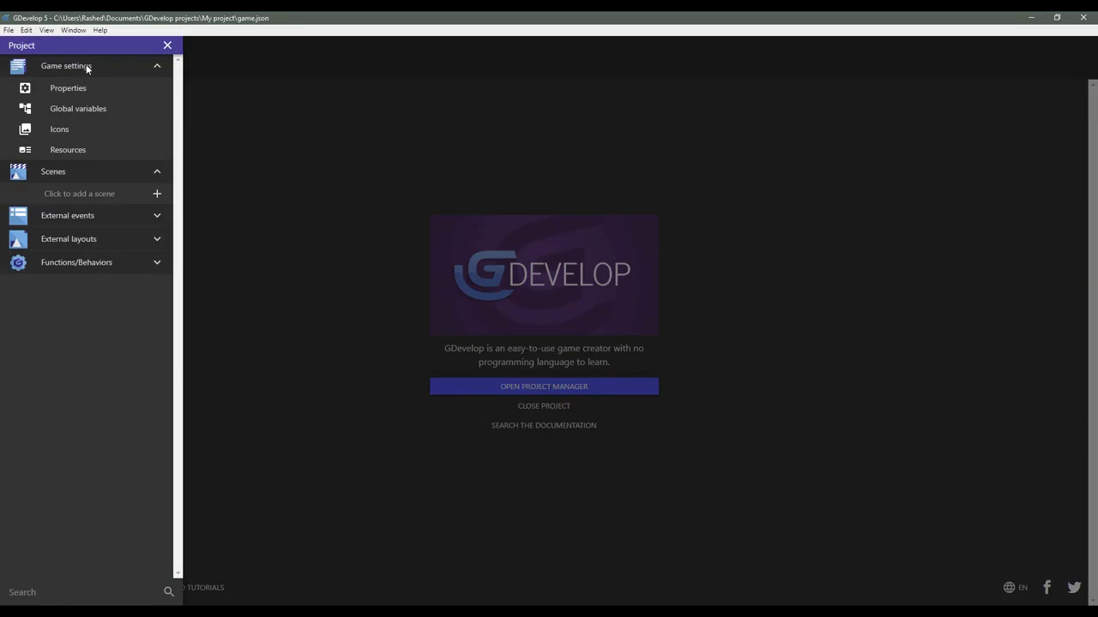
# Set the project's game resolution to 720 wide by 1080 high and apply it
pyautogui.click(85, 88)
pyautogui.doubleClick(351, 319)
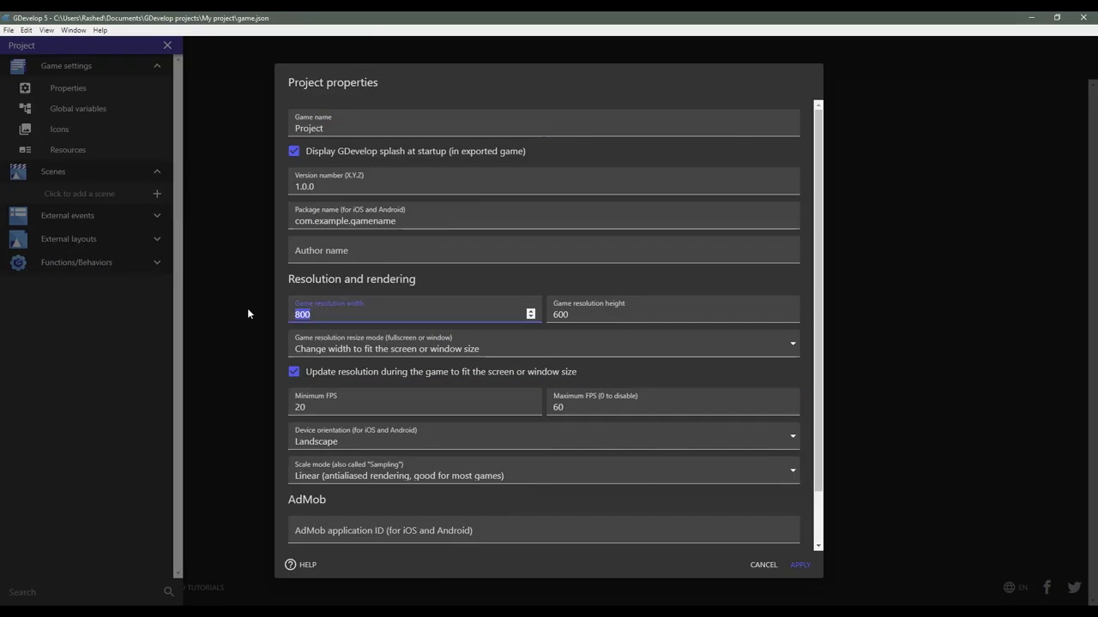
pyautogui.write('720')
pyautogui.press('Tab')
pyautogui.write('1080')
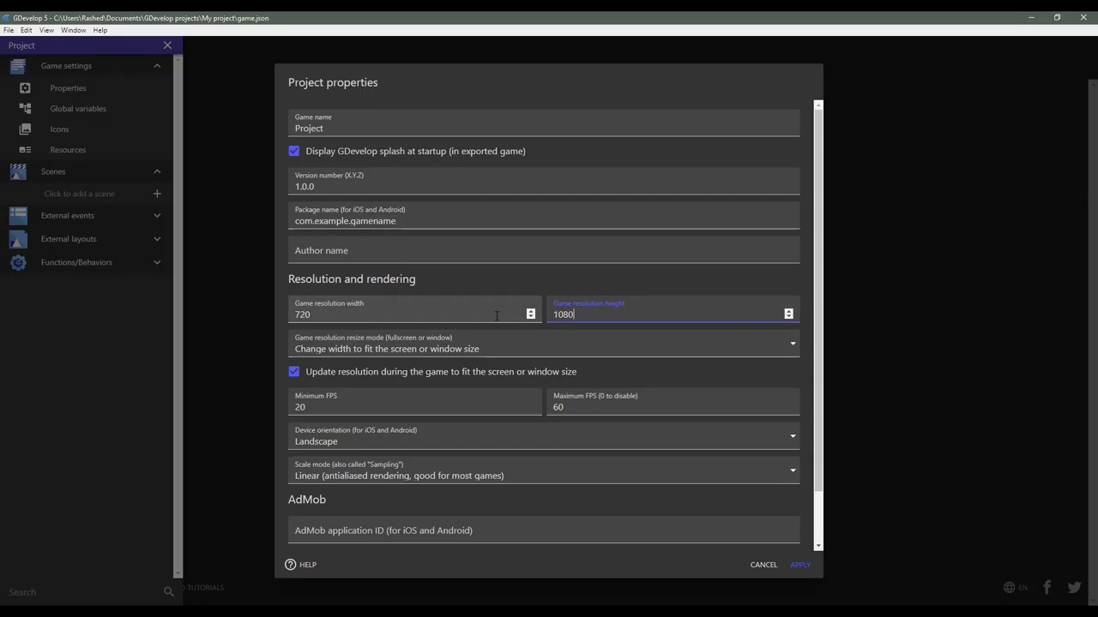
pyautogui.click(366, 447)
pyautogui.click(360, 468)
pyautogui.click(800, 564)
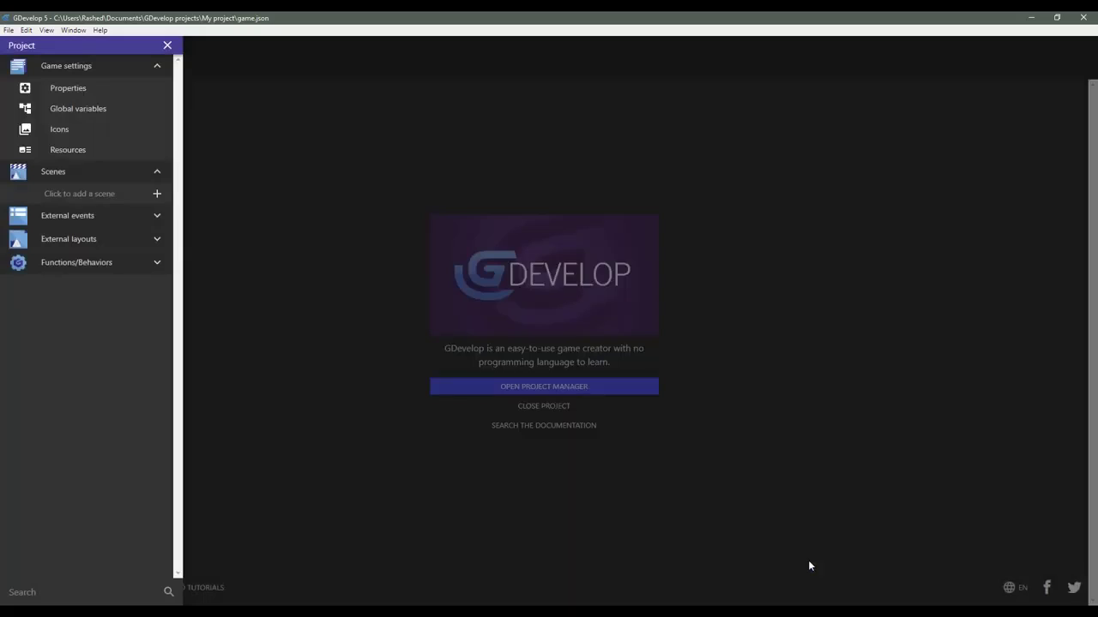
# Add a new scene to the project and create a sprite object in it
pyautogui.click(124, 63)
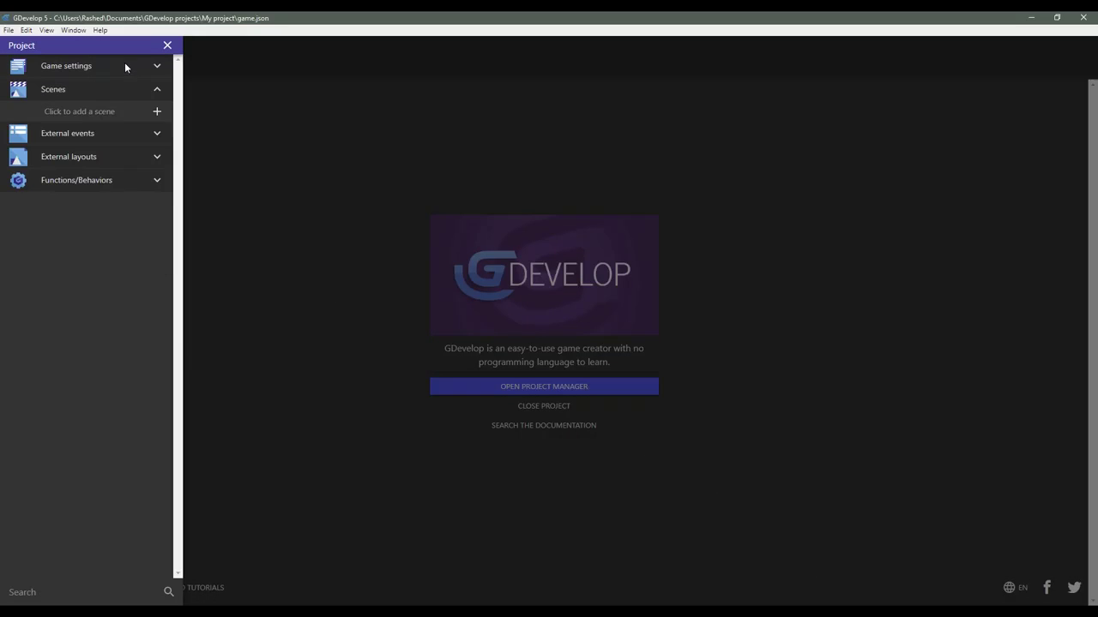
pyautogui.click(116, 112)
pyautogui.click(952, 110)
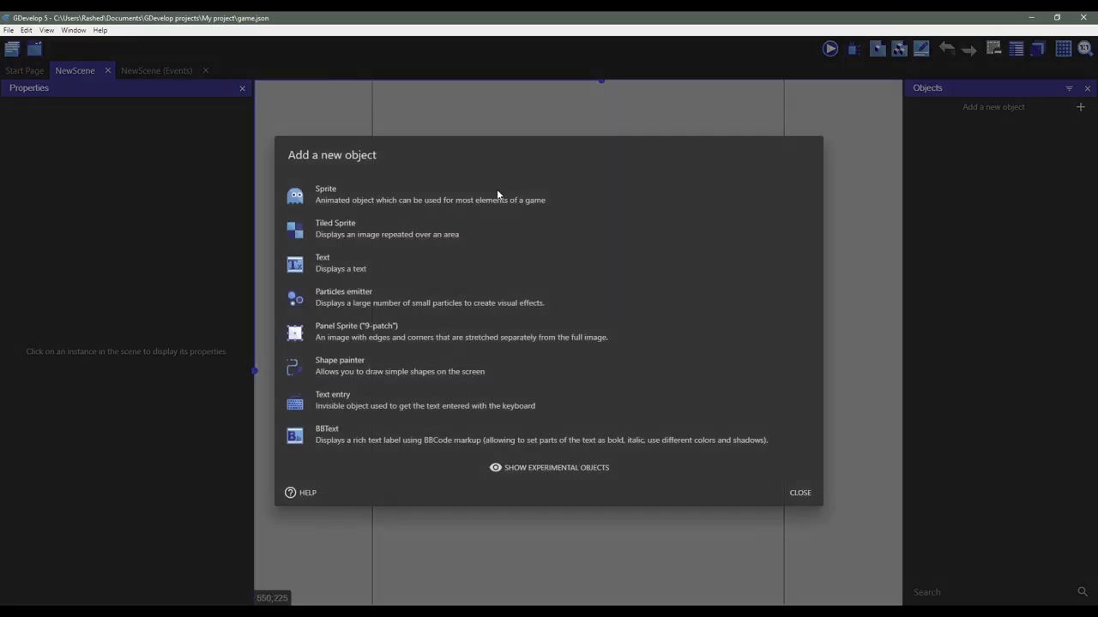
pyautogui.click(435, 192)
# Name the sprite Flappy and give it an empty first animation
pyautogui.click(282, 306)
pyautogui.write('F')
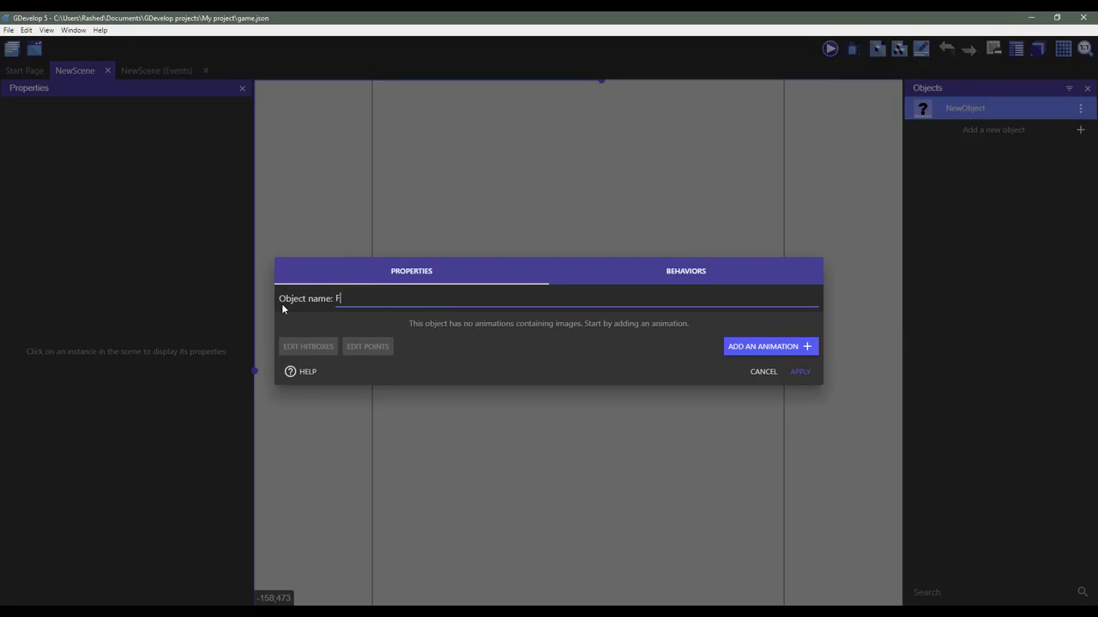
pyautogui.write('lappy')
pyautogui.click(747, 346)
pyautogui.moveTo(709, 309); pyautogui.dragTo(673, 317)
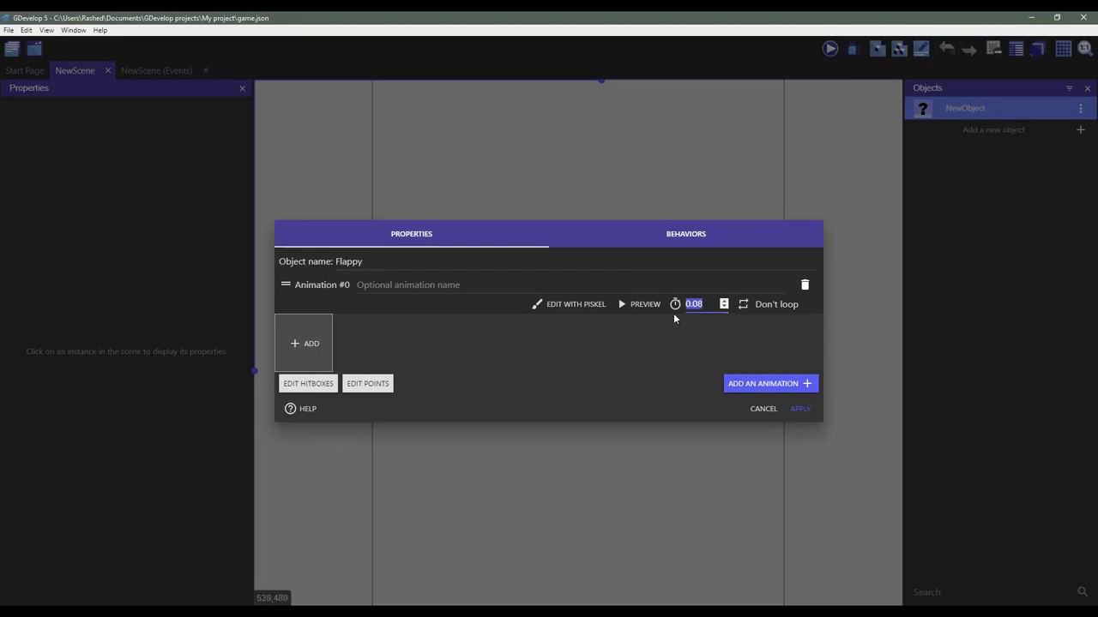
# Edit Flappy's animation in the pixel editor with the canvas grid enabled
pyautogui.click(598, 305)
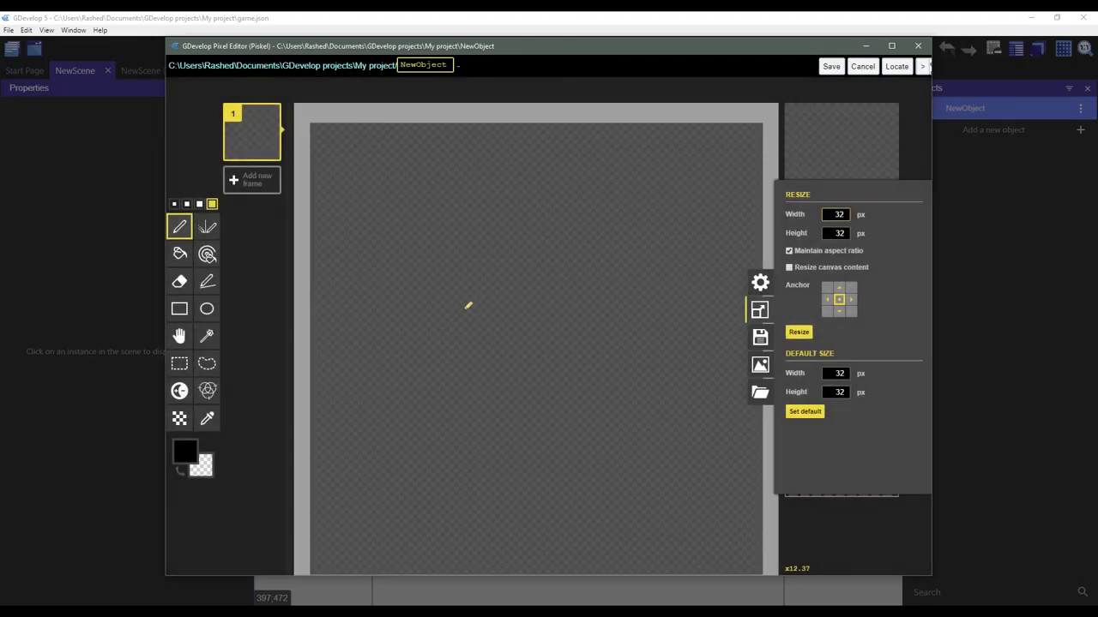
pyautogui.click(760, 283)
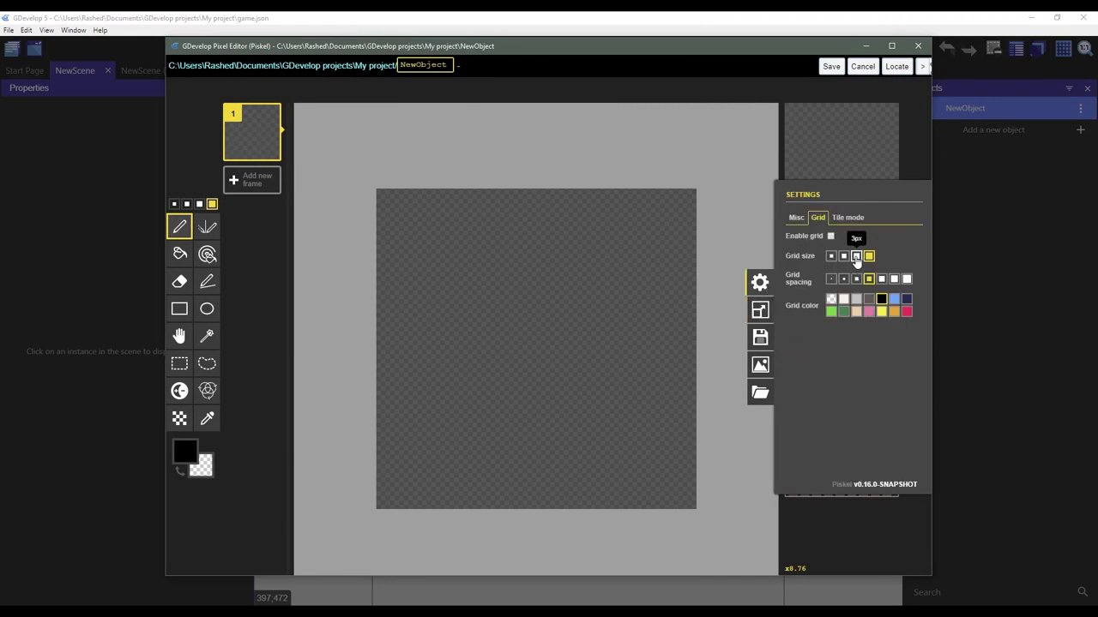
pyautogui.click(830, 236)
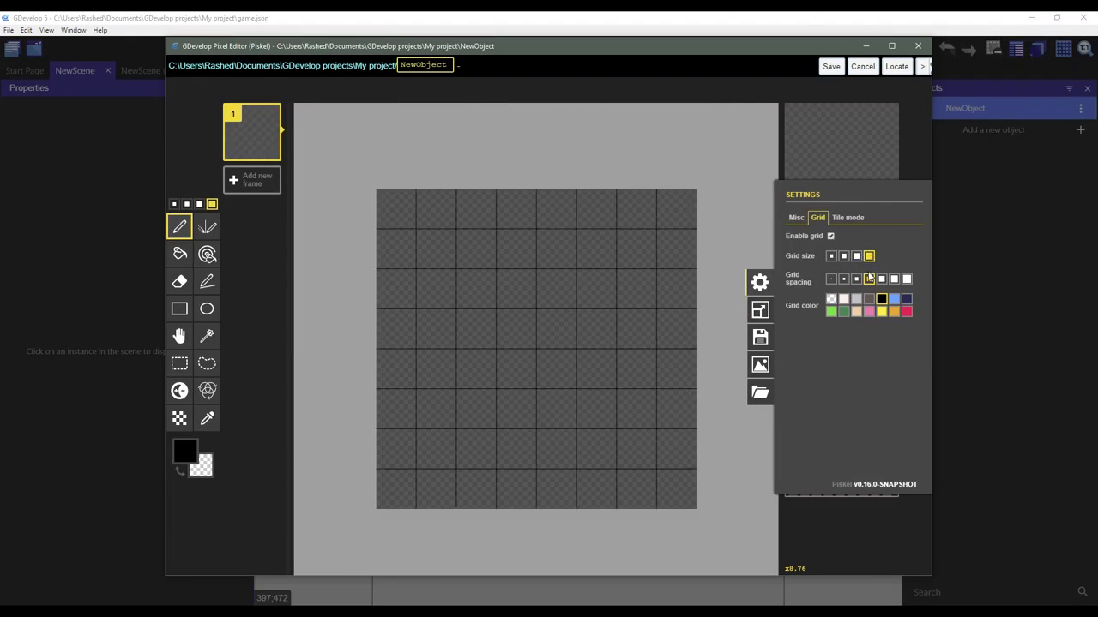
pyautogui.click(760, 283)
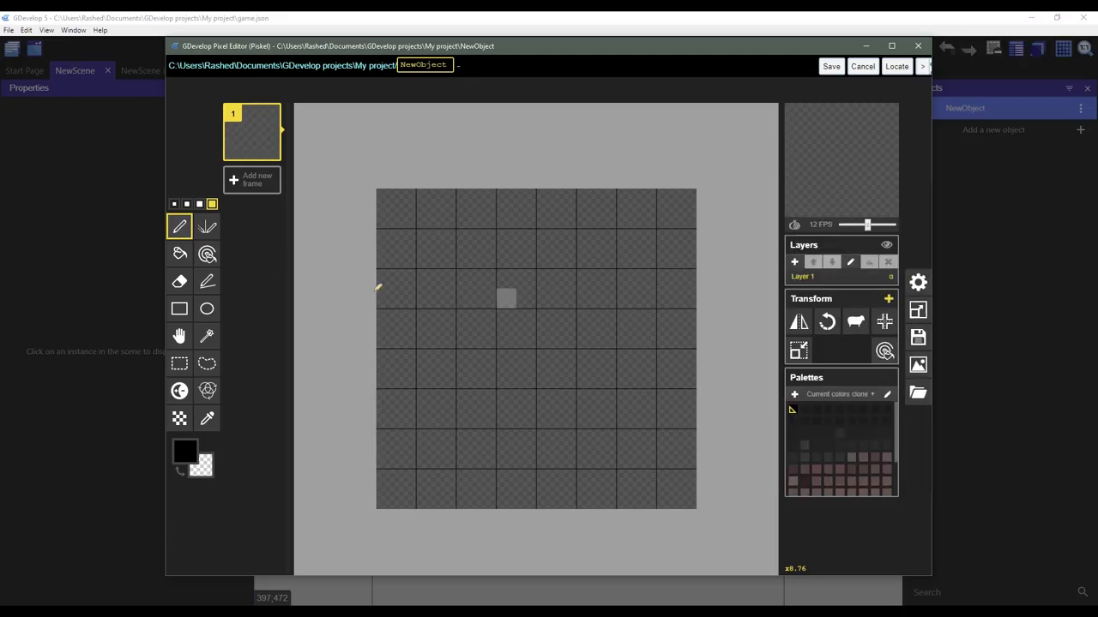
# Draw a large black circle filling the canvas and paint its inside red
pyautogui.click(207, 309)
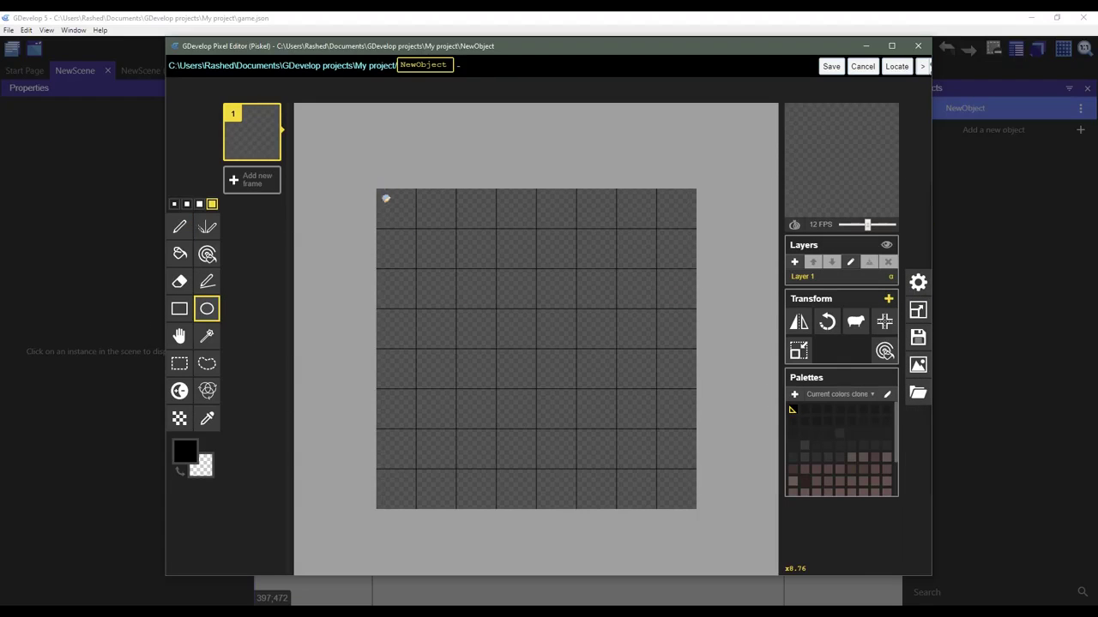
pyautogui.moveTo(386, 198); pyautogui.dragTo(703, 504)
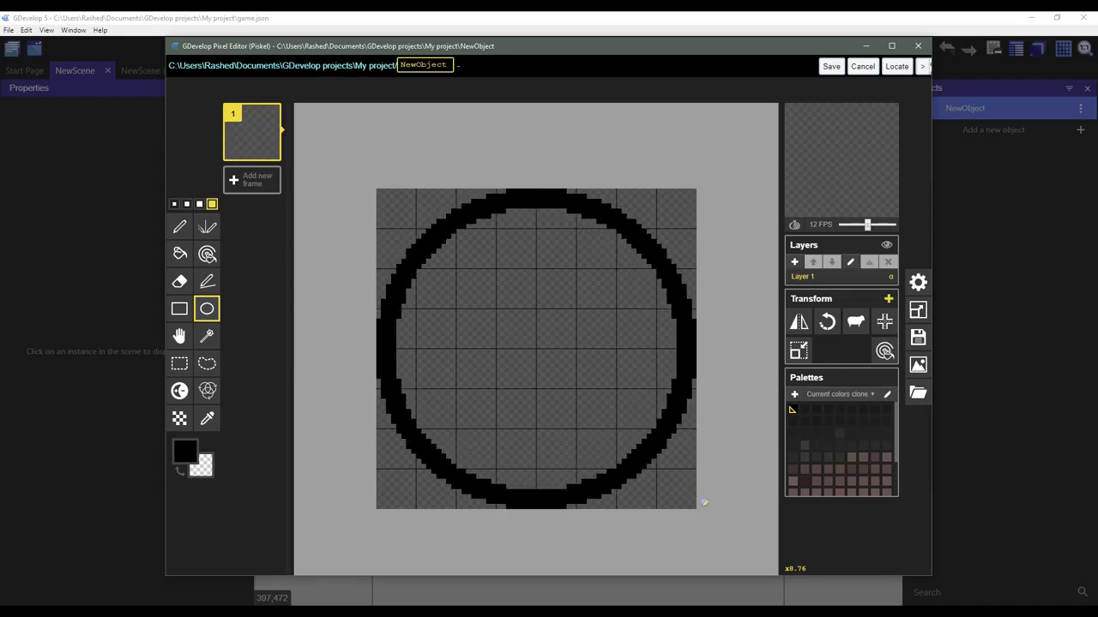
pyautogui.click(179, 263)
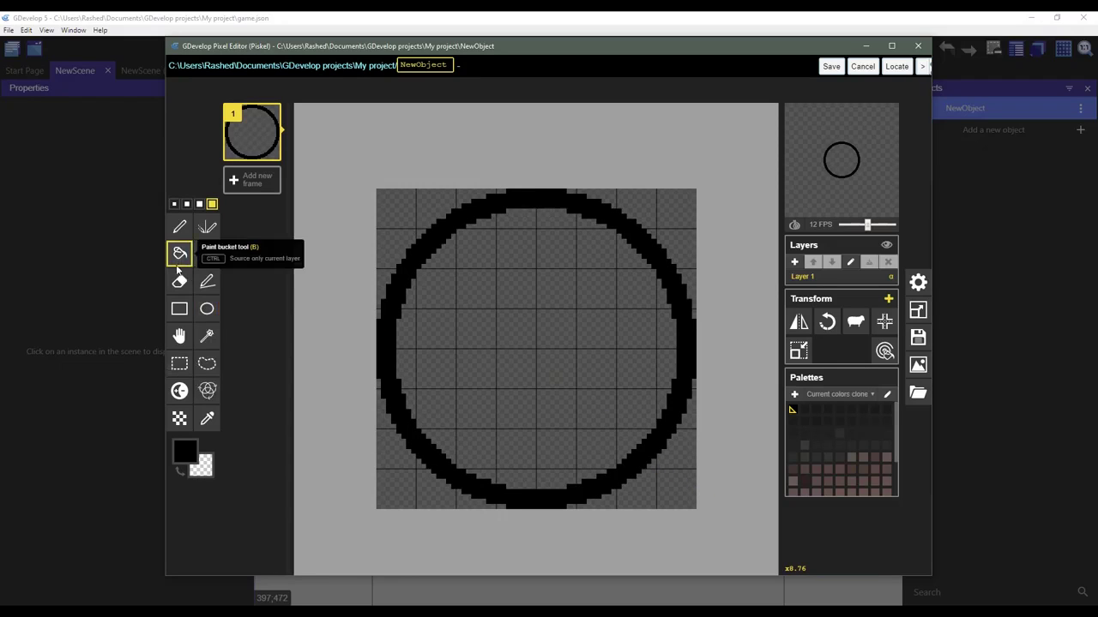
pyautogui.click(184, 452)
pyautogui.click(282, 472)
pyautogui.click(495, 345)
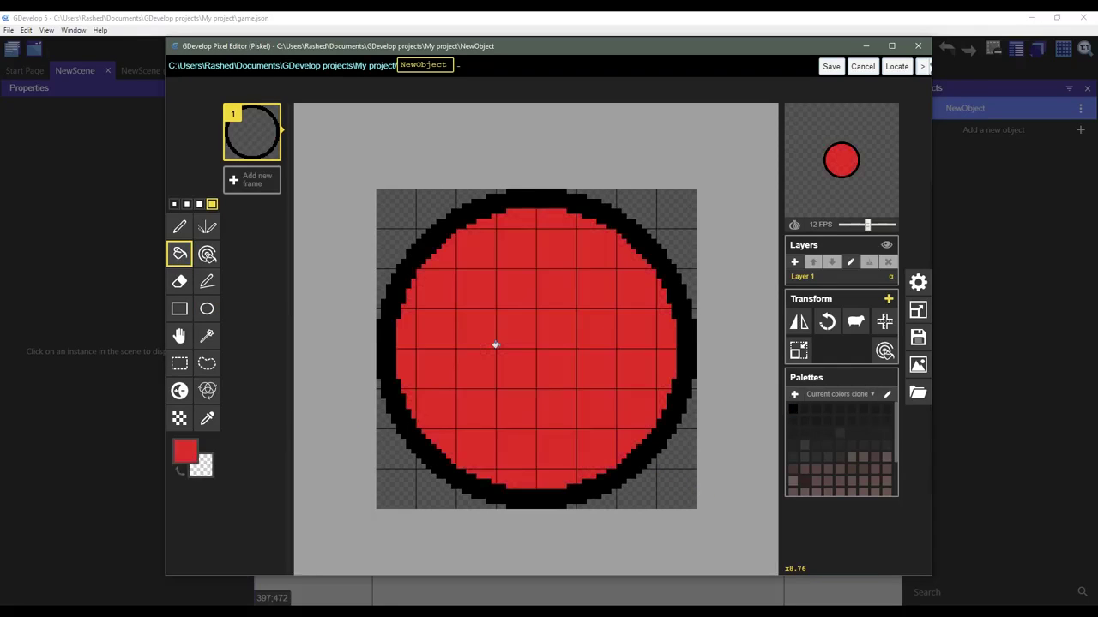
# Export the red circle frame as Flappy.png into the My project folder
pyautogui.click(917, 364)
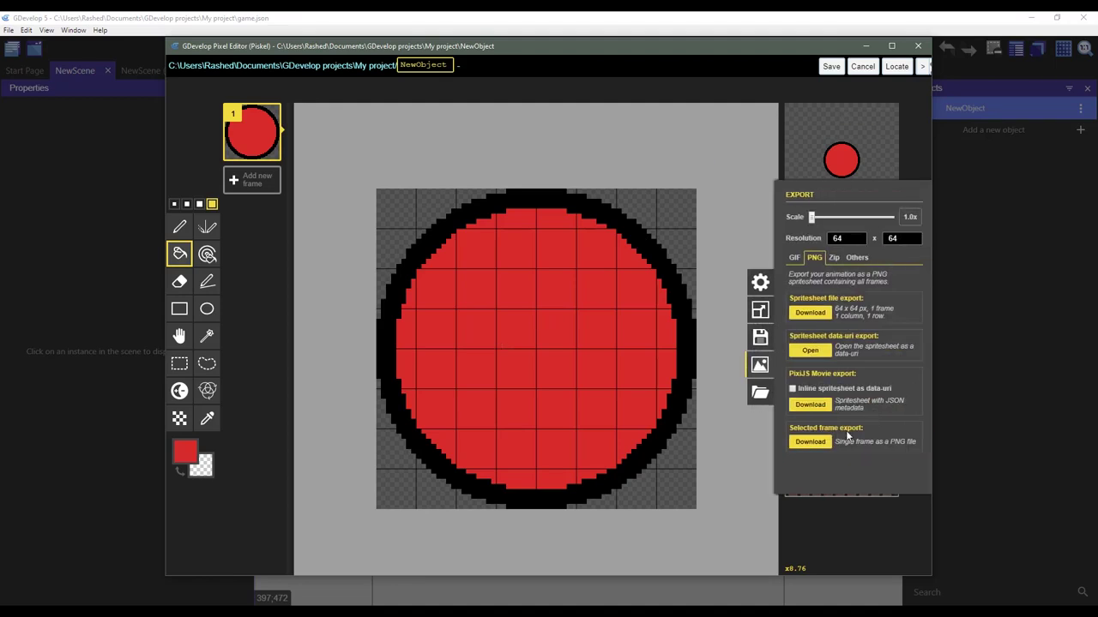
pyautogui.click(813, 442)
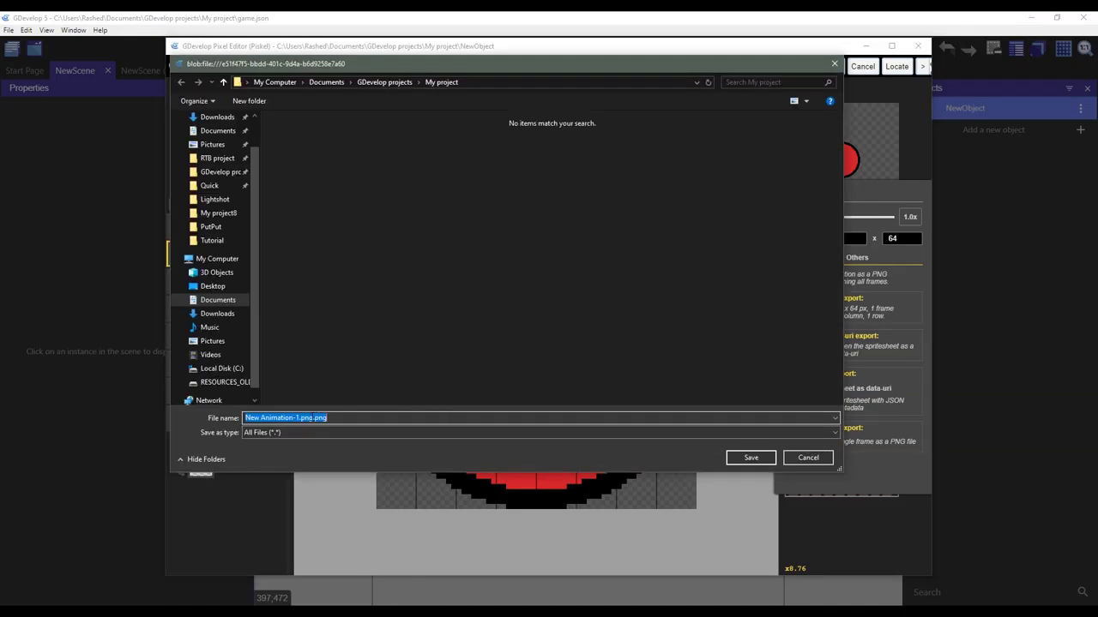
pyautogui.write('Fi')
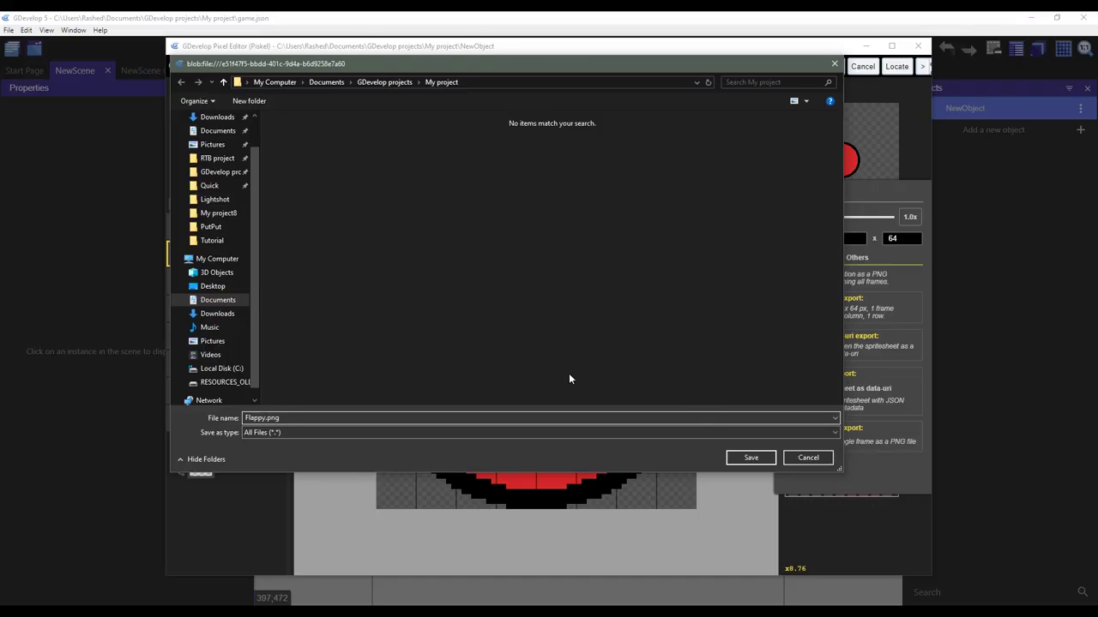
pyautogui.click(734, 455)
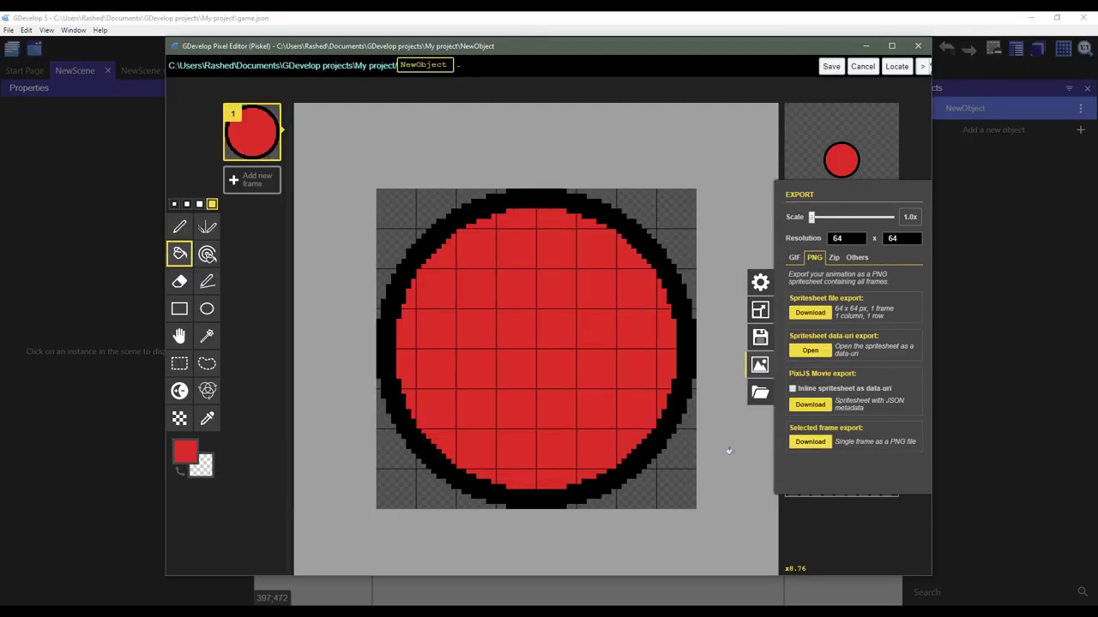
pyautogui.click(728, 451)
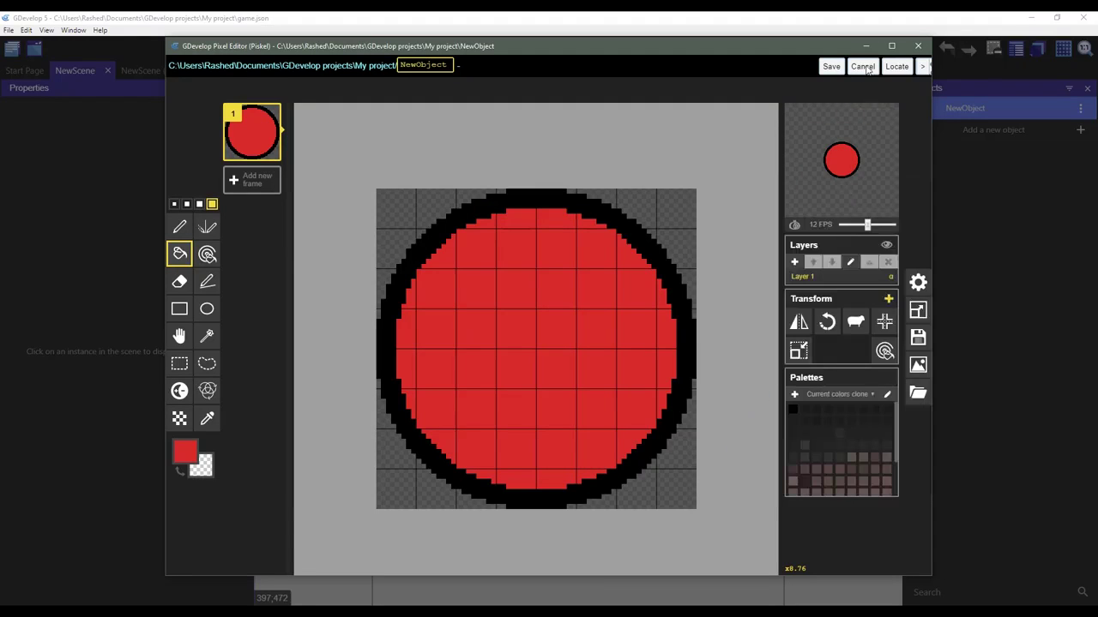
# Load Flappy.png as the image of Flappy's first animation
pyautogui.click(863, 66)
pyautogui.click(314, 343)
pyautogui.click(133, 120)
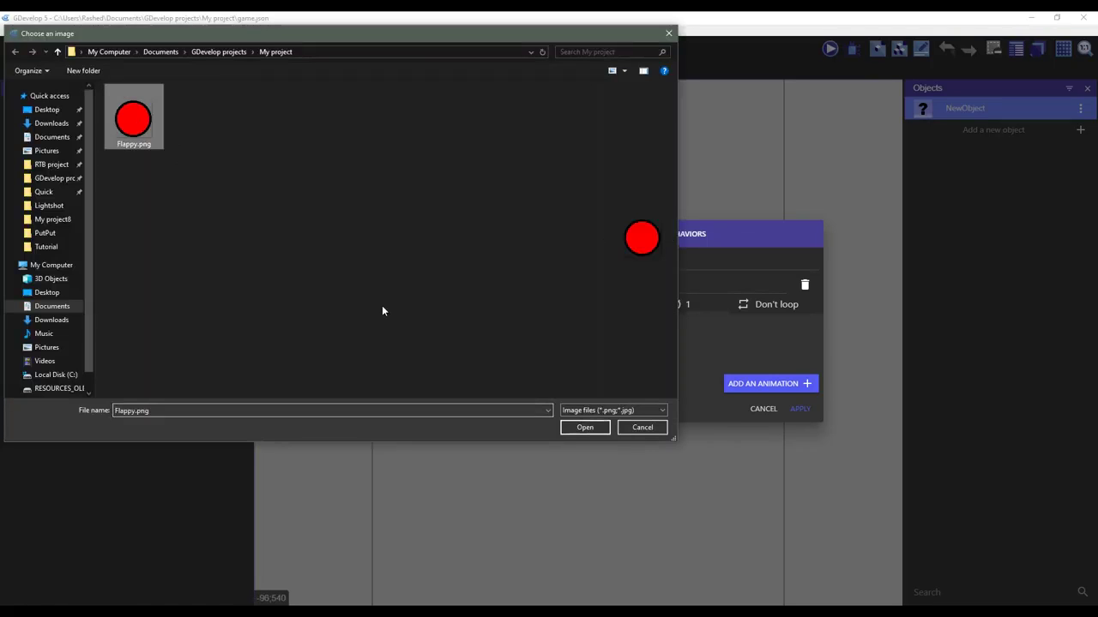
pyautogui.click(587, 427)
# Add Platformer character (no default controls, no rounding) and Destroy-outside-screen behaviors to Flappy
pyautogui.click(686, 231)
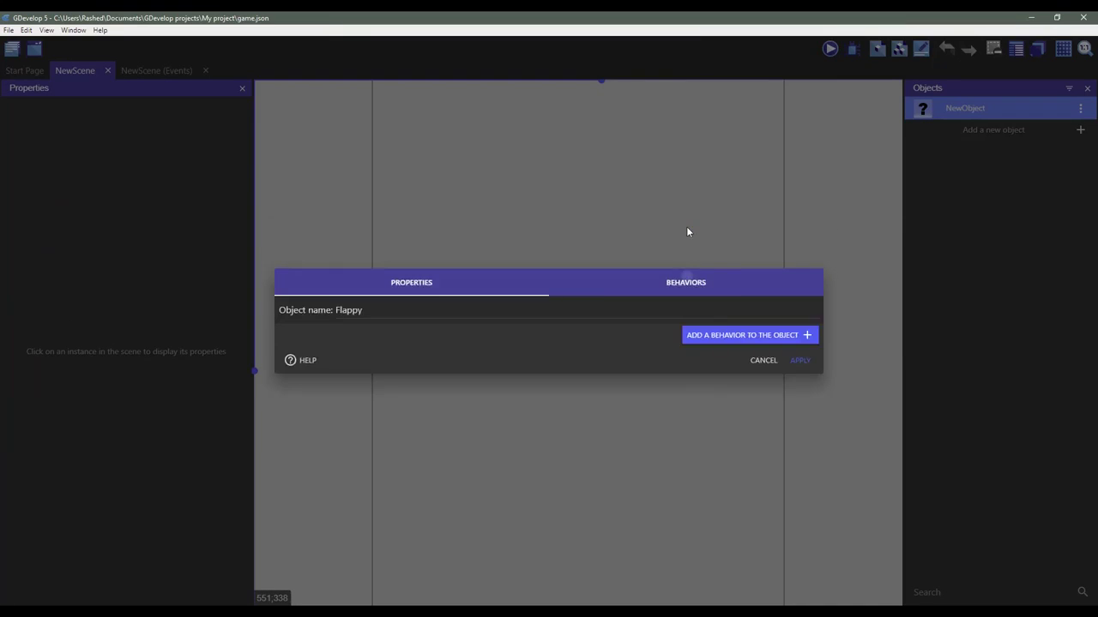
pyautogui.click(729, 336)
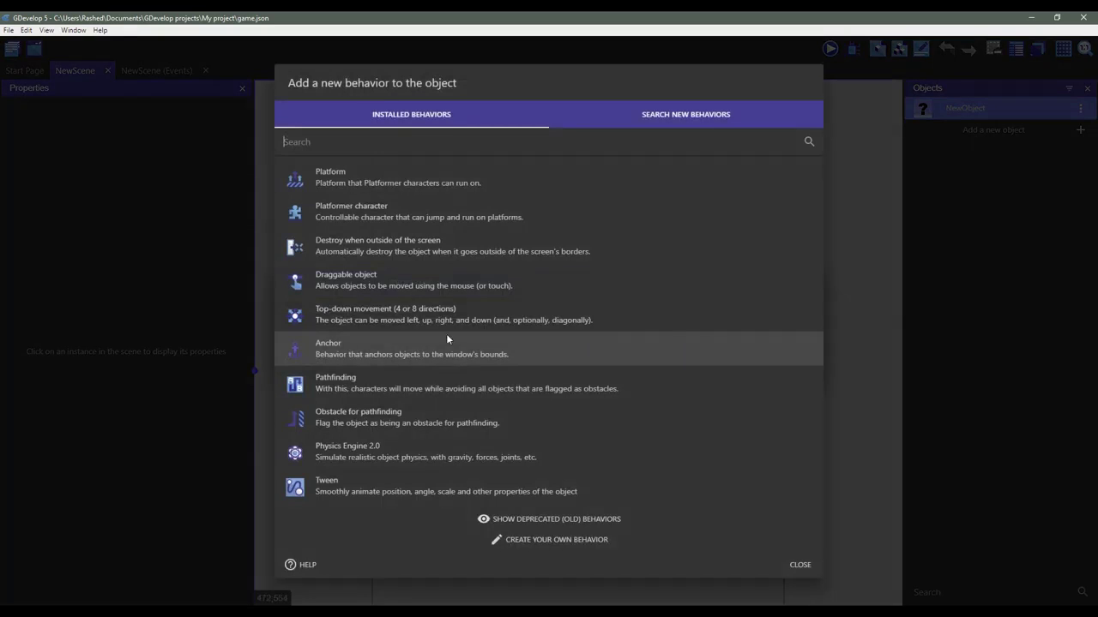
pyautogui.click(378, 215)
pyautogui.click(287, 253)
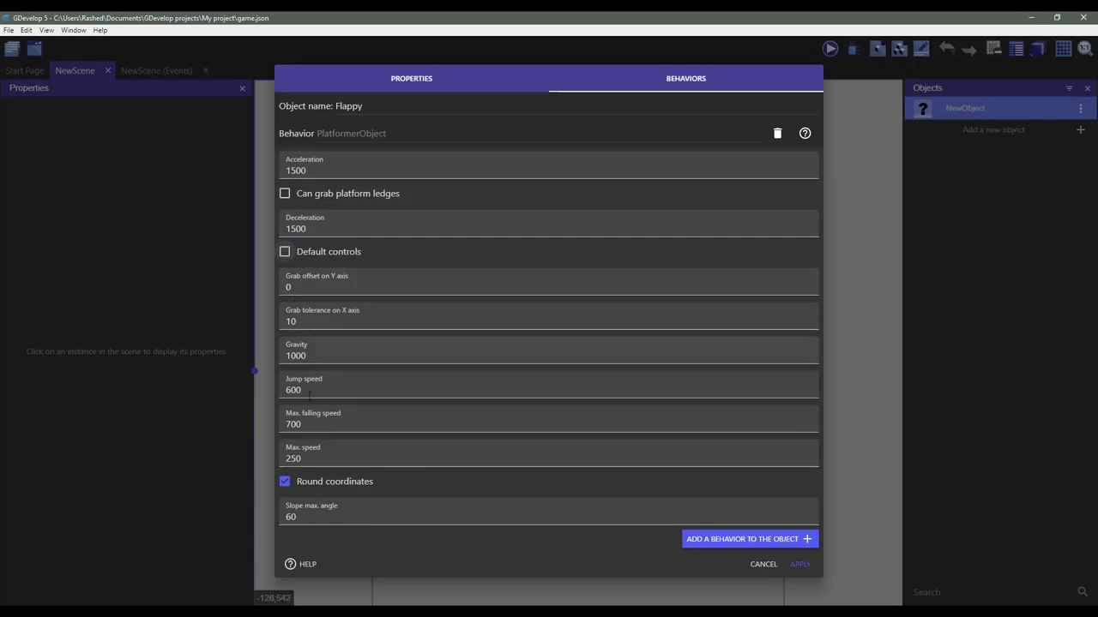
pyautogui.click(306, 482)
pyautogui.click(698, 540)
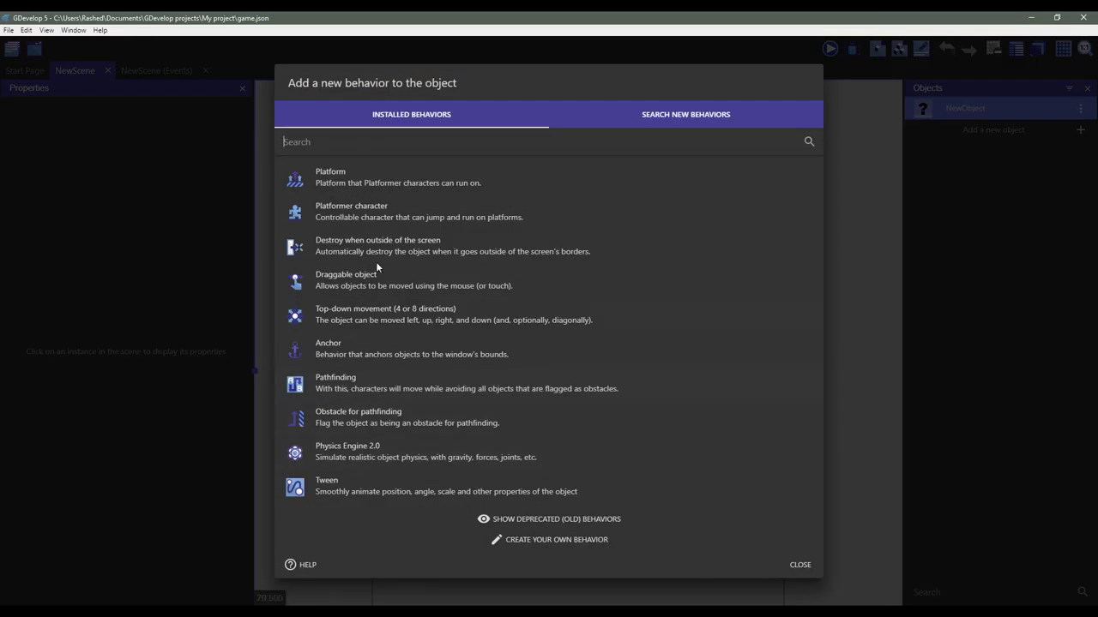
pyautogui.click(308, 245)
pyautogui.click(795, 564)
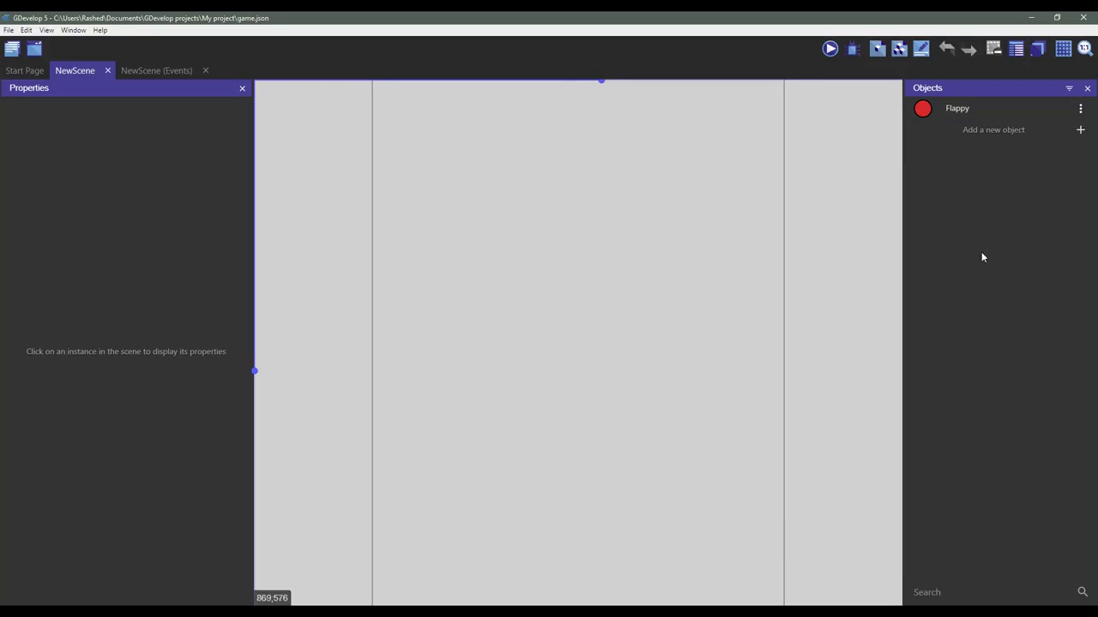
# Create a second sprite object named Pipe2 with an empty first animation
pyautogui.click(986, 130)
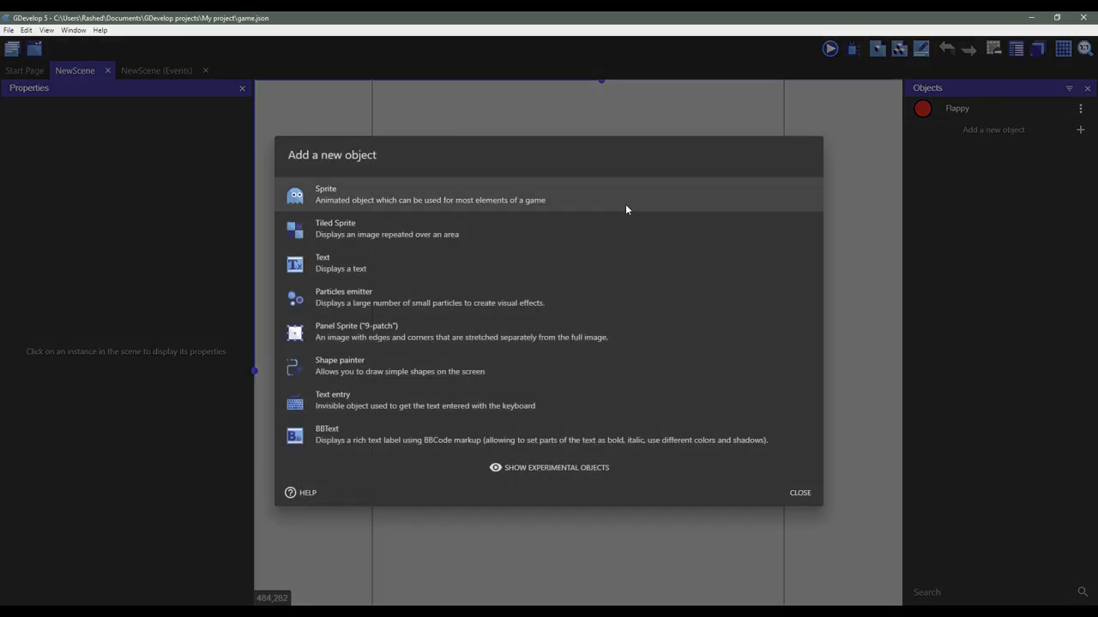
pyautogui.click(562, 209)
pyautogui.doubleClick(495, 305)
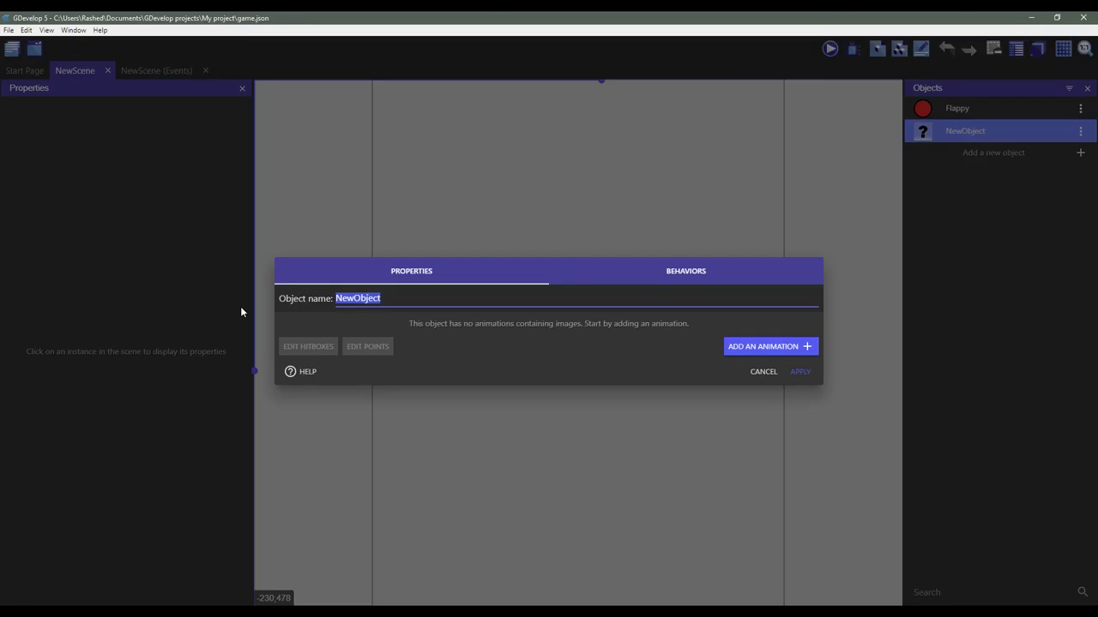
pyautogui.write('Pa')
pyautogui.press('BackSpace')
pyautogui.write('ipe')
pyautogui.write('2')
pyautogui.click(763, 345)
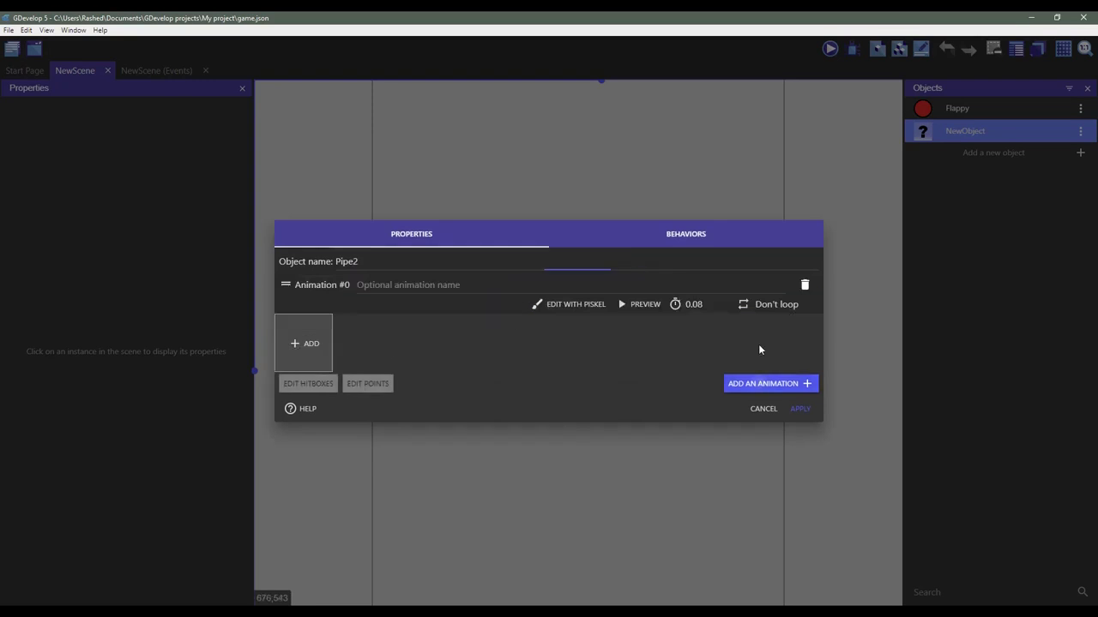
# Draw the black T-shaped pipe outline: a cap across the top and a tall column
pyautogui.click(575, 304)
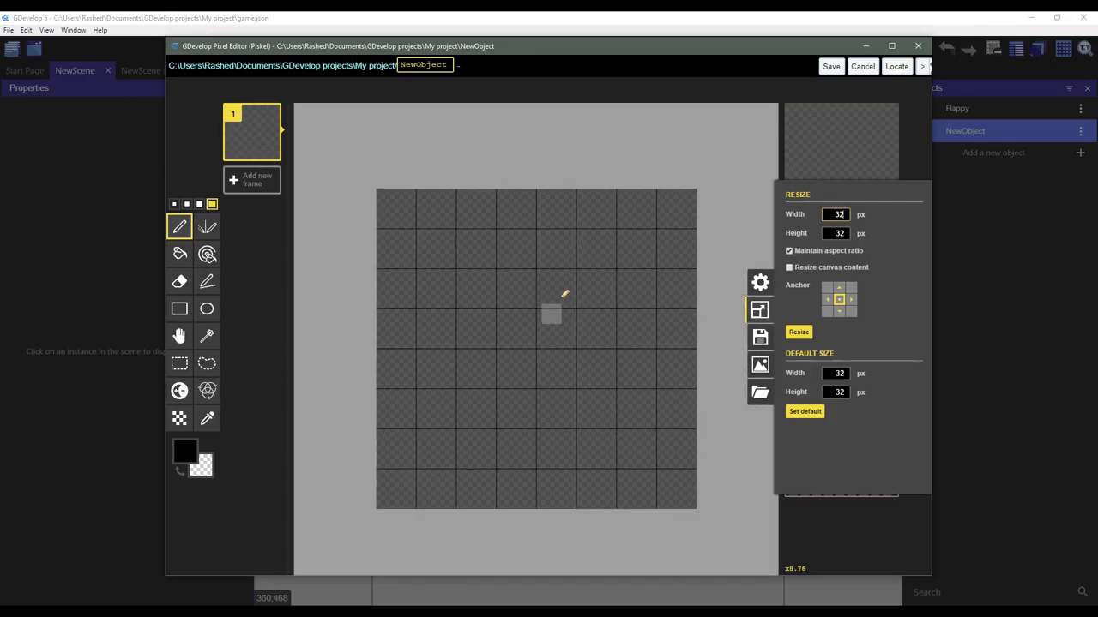
pyautogui.click(760, 282)
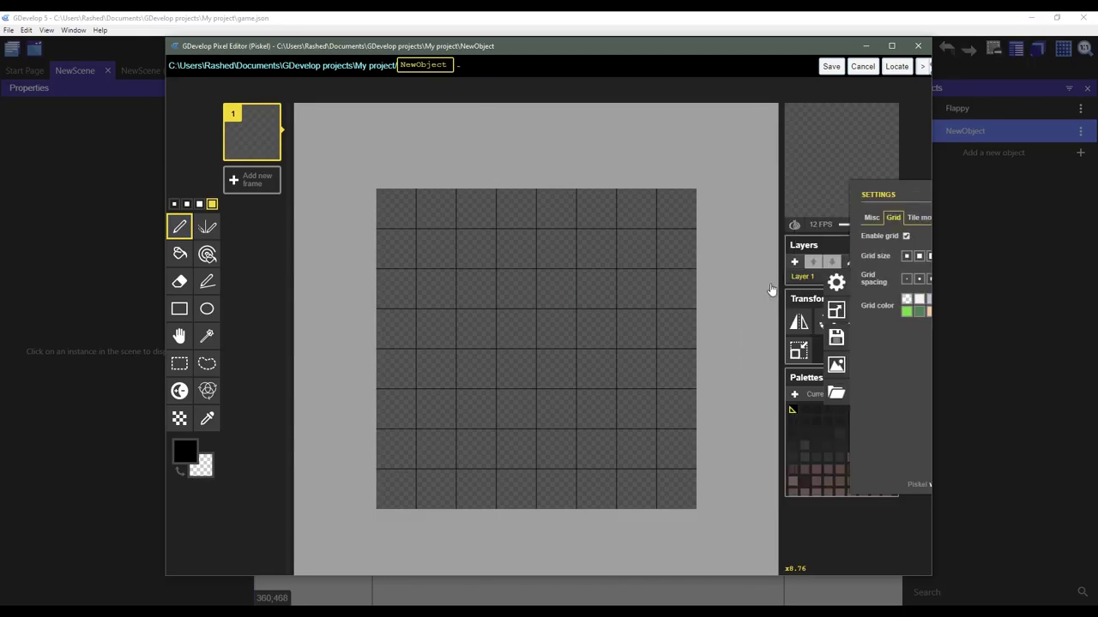
pyautogui.click(179, 309)
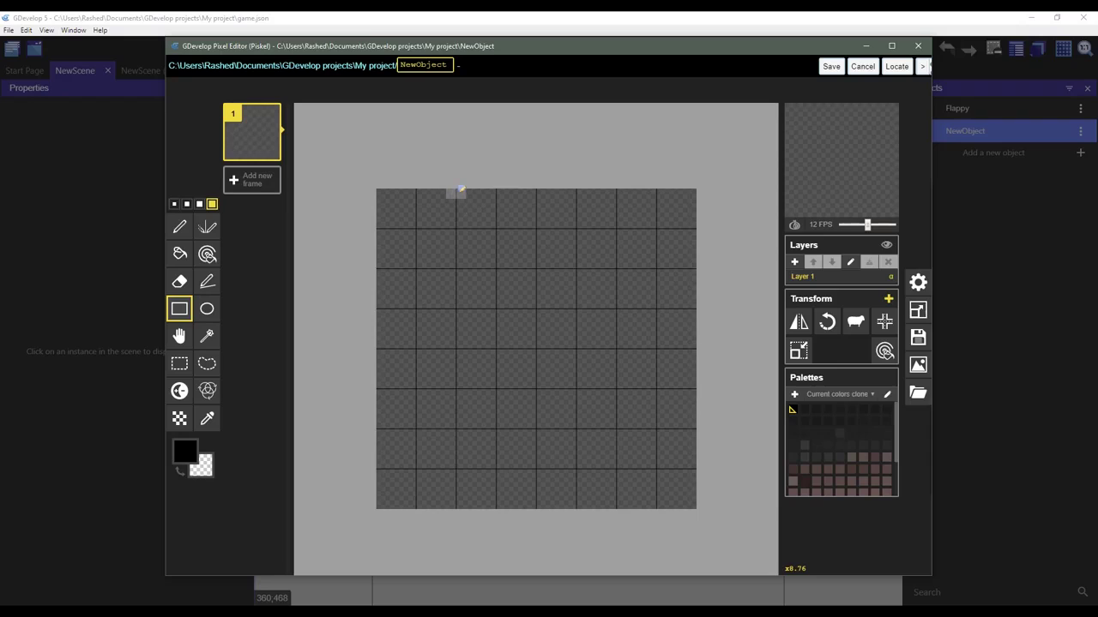
pyautogui.moveTo(459, 191)
pyautogui.mouseDown()
pyautogui.moveTo(464, 210)
pyautogui.moveTo(495, 221)
pyautogui.moveTo(614, 222)
pyautogui.mouseUp()
pyautogui.moveTo(501, 227); pyautogui.dragTo(576, 502)
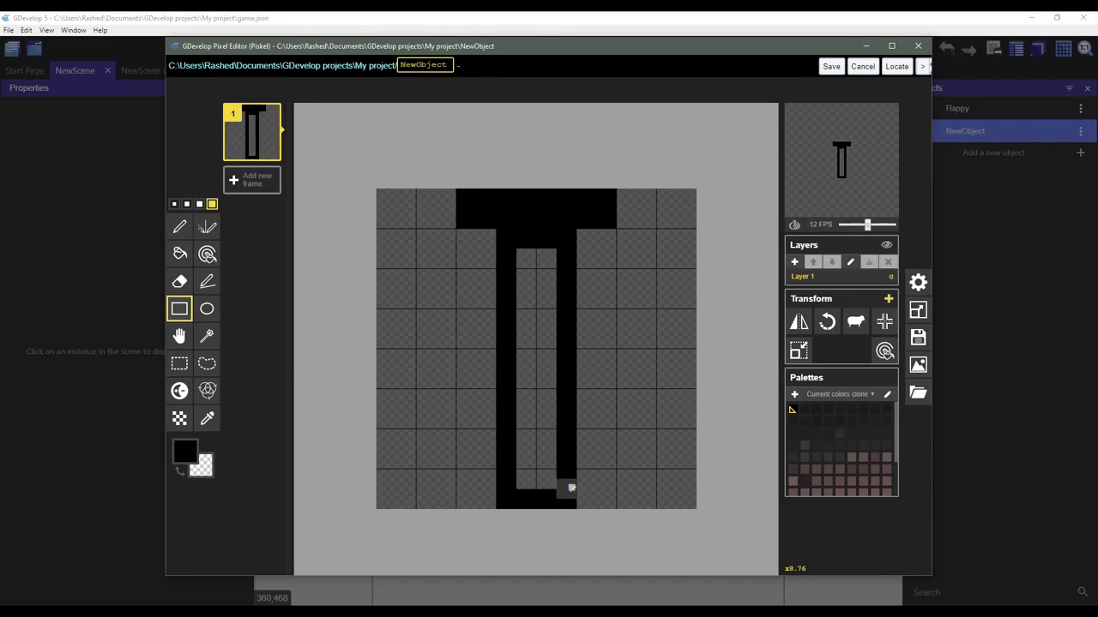
# Fill the pipe's inner column with bright green
pyautogui.click(179, 254)
pyautogui.click(181, 463)
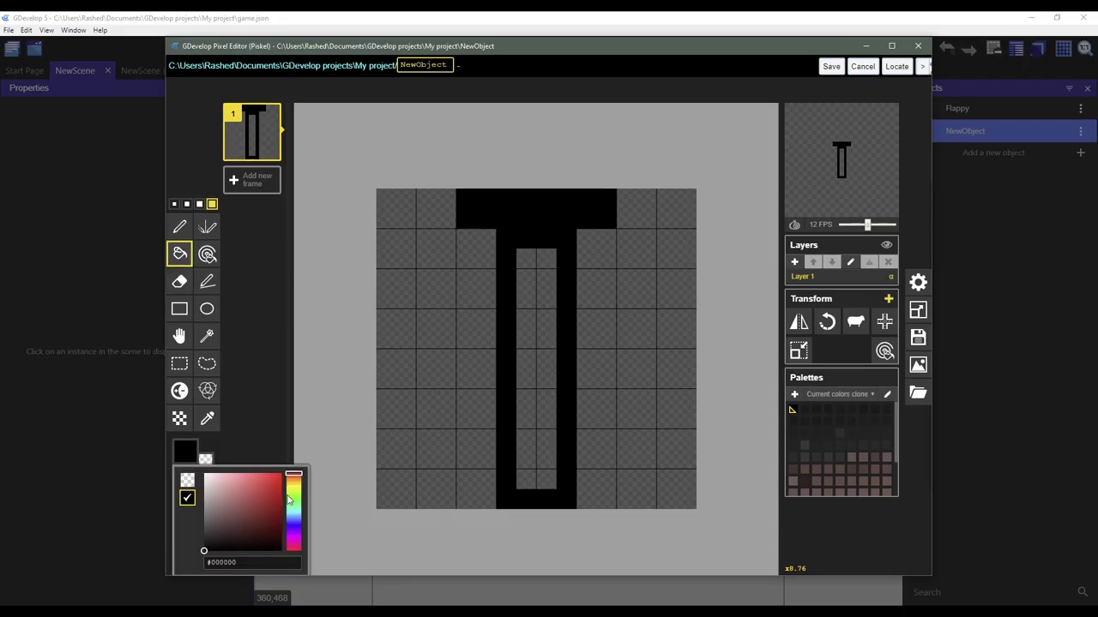
pyautogui.moveTo(293, 480); pyautogui.dragTo(295, 497)
pyautogui.click(280, 482)
pyautogui.click(533, 348)
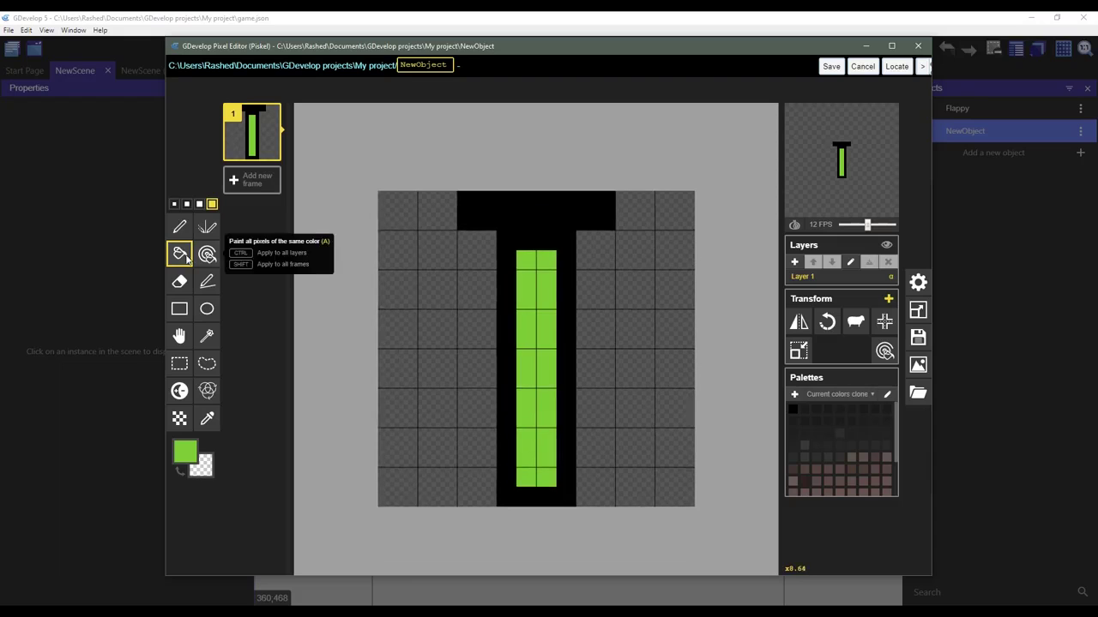
# Export the green pipe frame as Pipe2.png into the My project folder
pyautogui.click(917, 365)
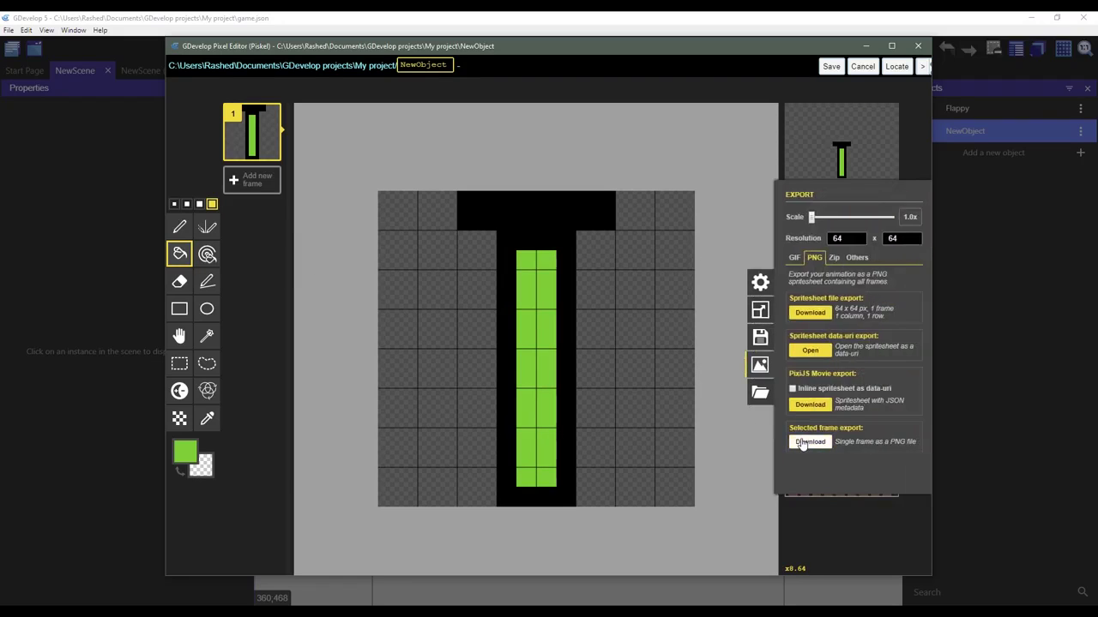
pyautogui.click(809, 444)
pyautogui.press('Right')
pyautogui.press('Left')
pyautogui.press('Left')
pyautogui.press('Left')
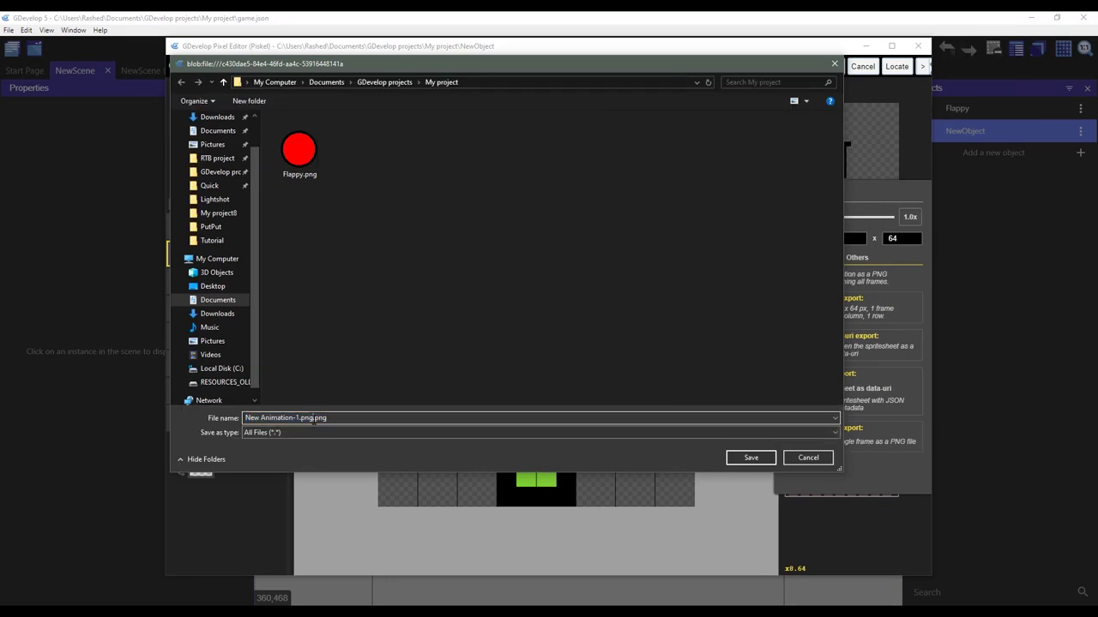
pyautogui.hotkey('shift', 'Home')
pyautogui.write('Pi')
pyautogui.click(743, 457)
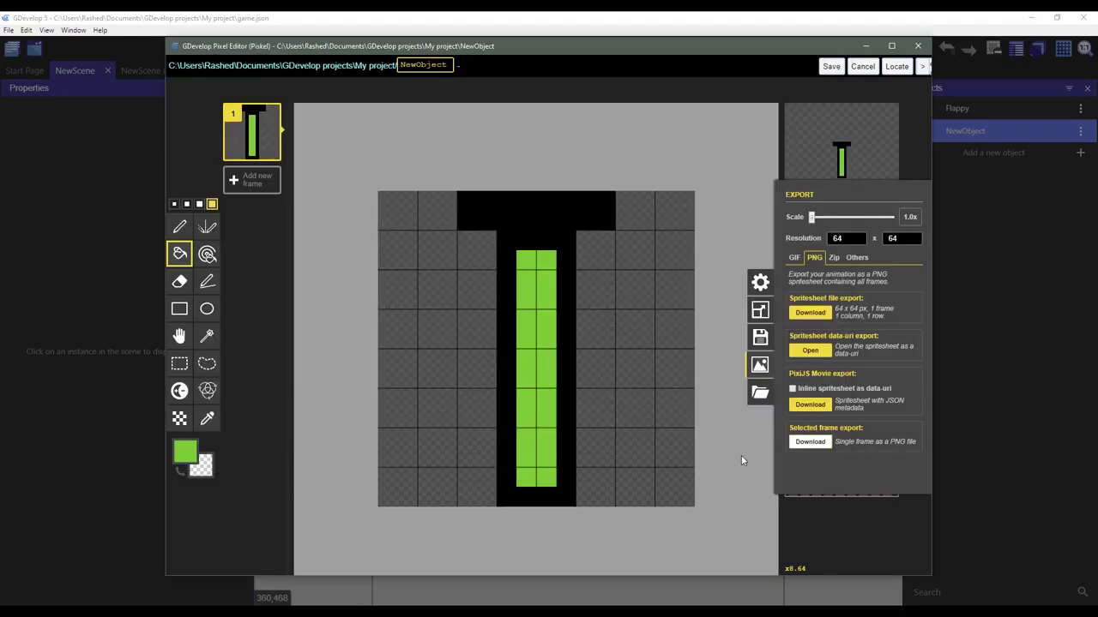
# Duplicate Pipe2.png in the image picker and rename the copy to Pipe.png
pyautogui.click(865, 69)
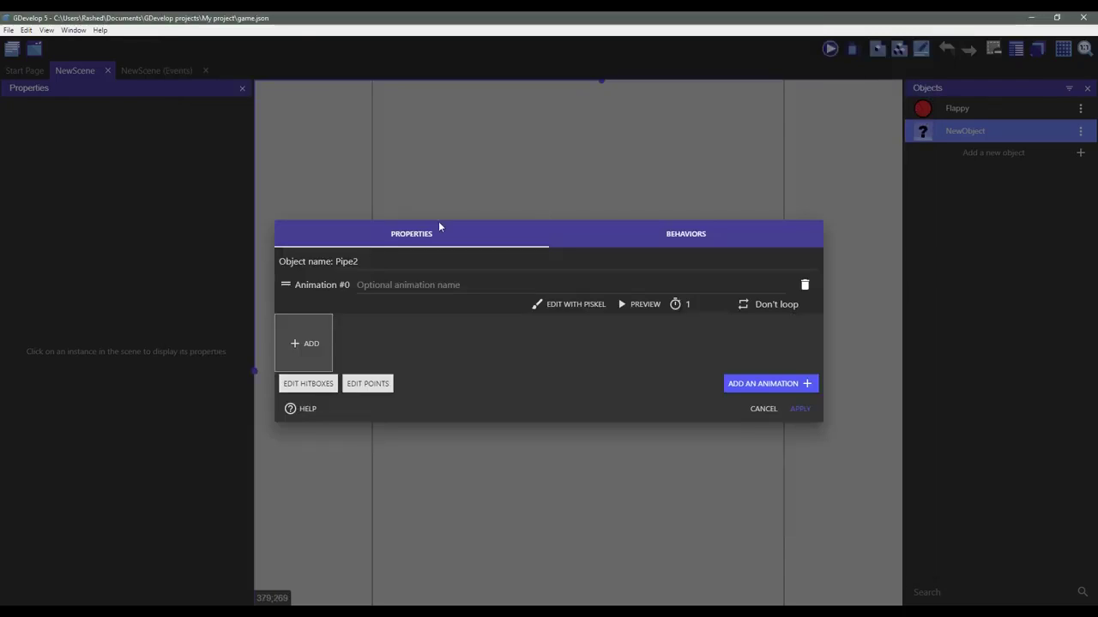
pyautogui.click(310, 343)
pyautogui.click(180, 122)
pyautogui.click(321, 151)
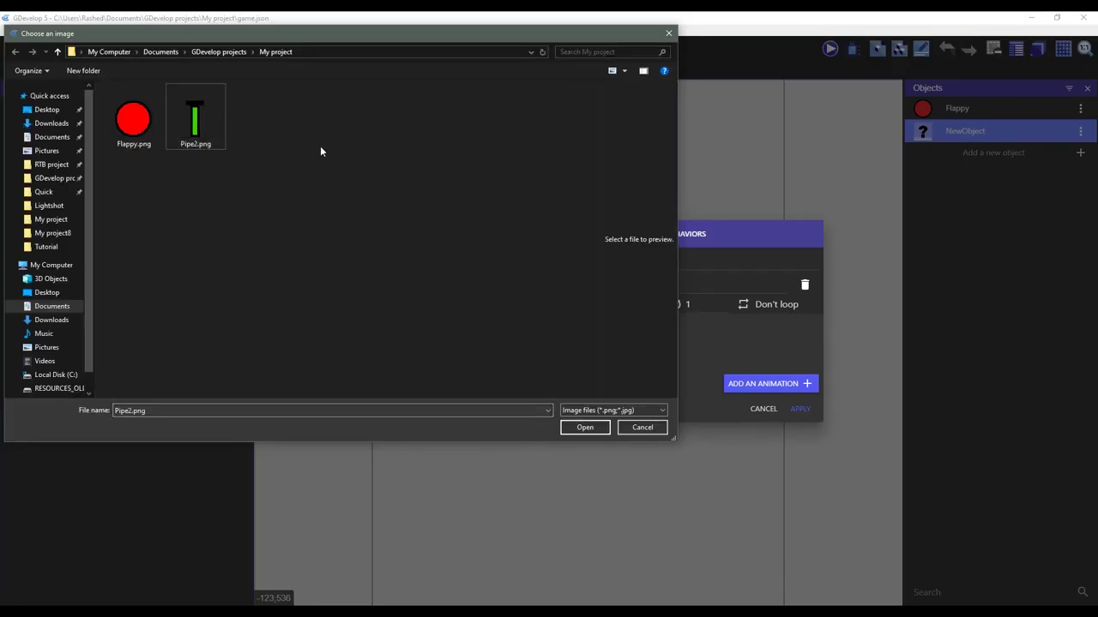
pyautogui.hotkey('ctrl', 'v')
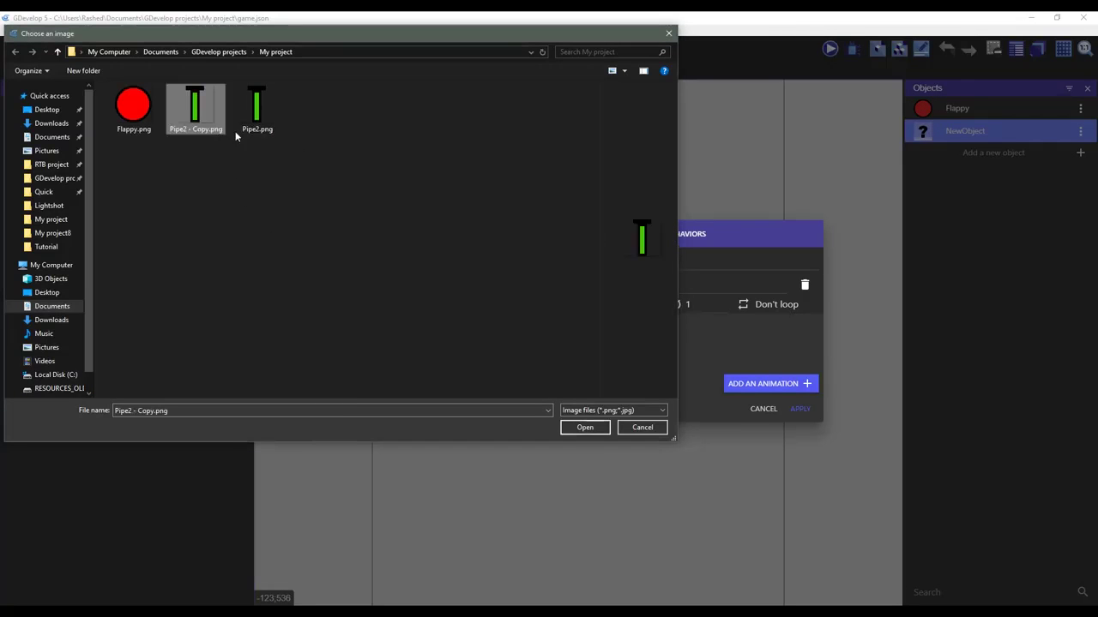
pyautogui.click(194, 129)
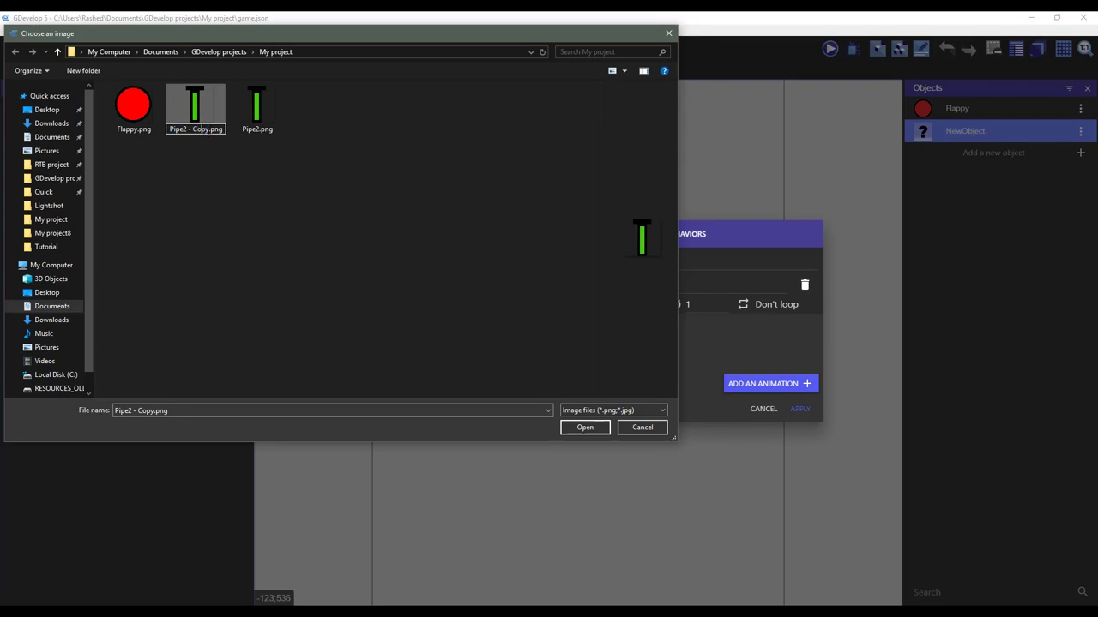
pyautogui.moveTo(208, 130); pyautogui.dragTo(187, 130)
pyautogui.press('BackSpace')
# Load Pipe2.png as the first frame of Pipe2's animation
pyautogui.click(211, 179)
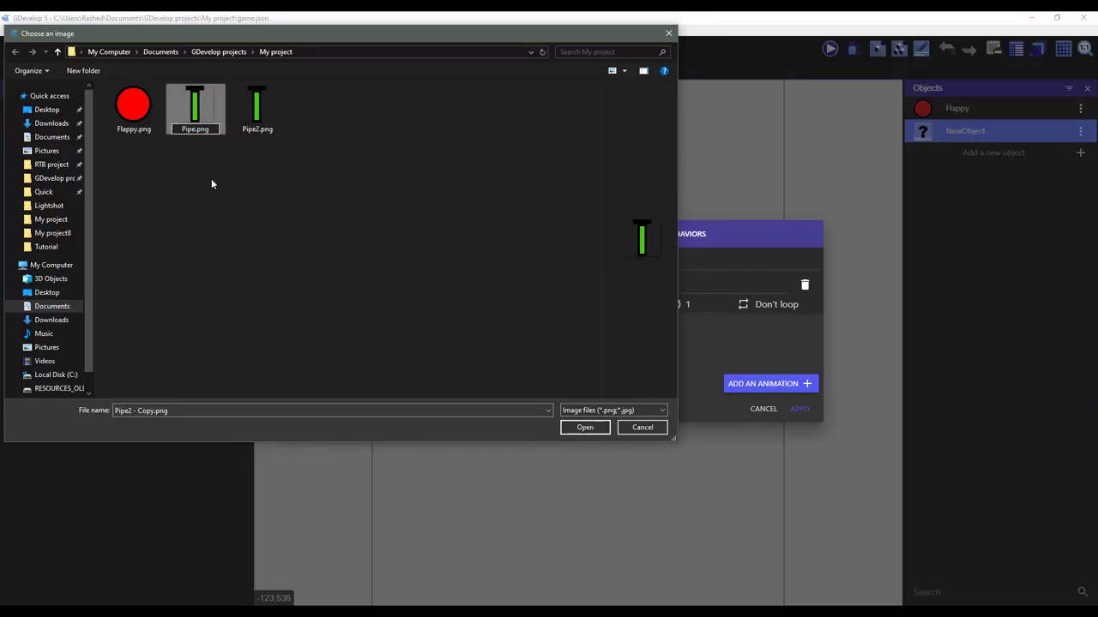
pyautogui.click(241, 106)
pyautogui.click(583, 427)
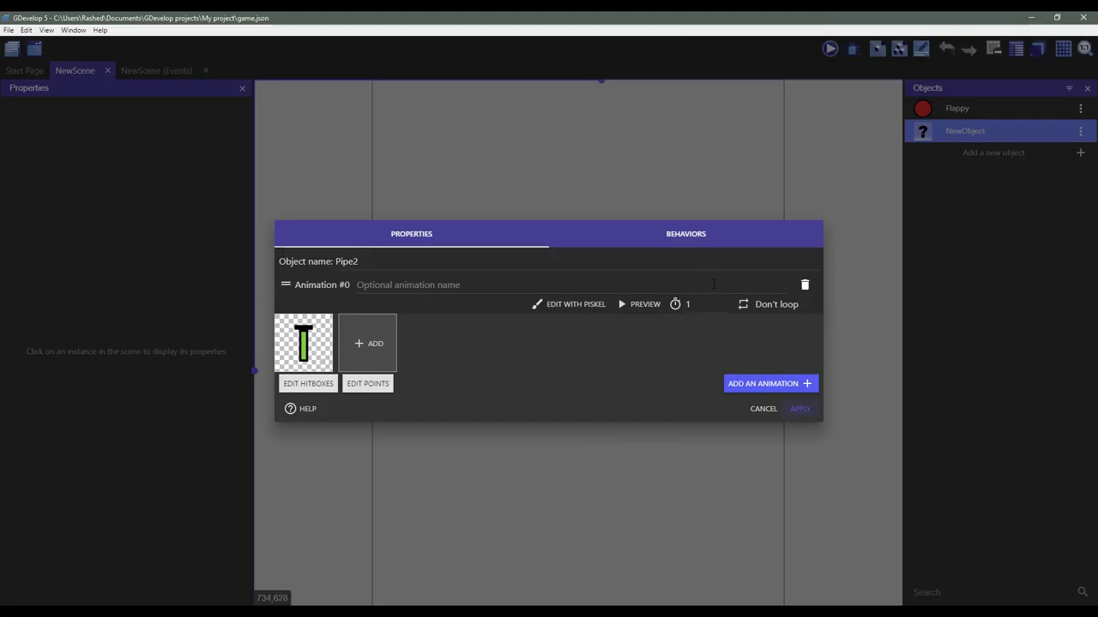
# Give Pipe2 the 'Destroy when outside of the screen' behavior
pyautogui.click(687, 241)
pyautogui.click(750, 335)
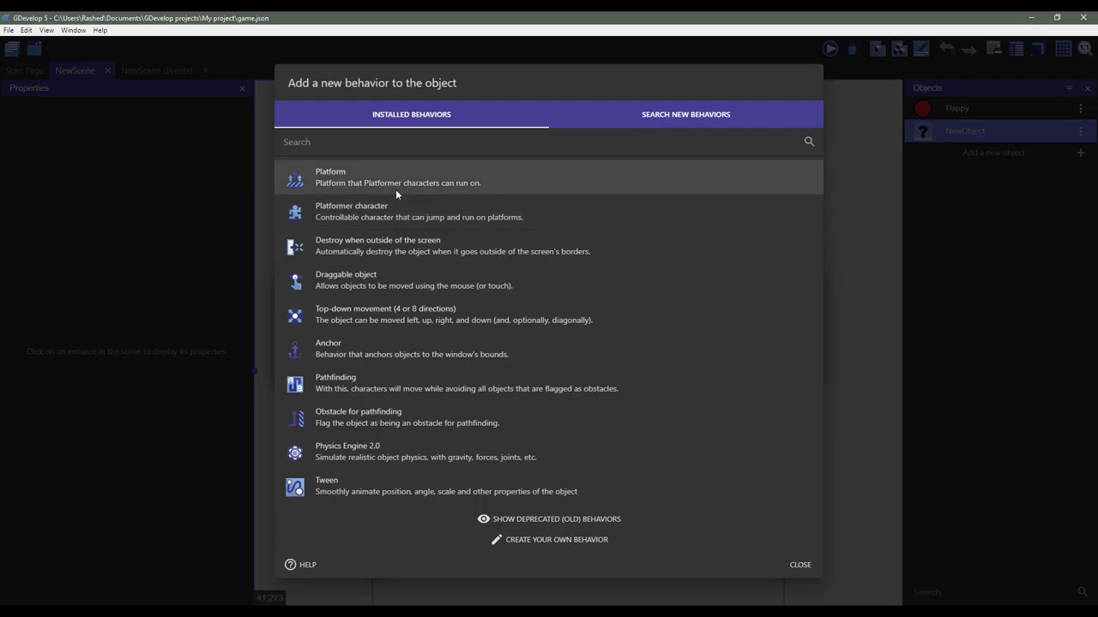
pyautogui.click(382, 247)
pyautogui.click(797, 393)
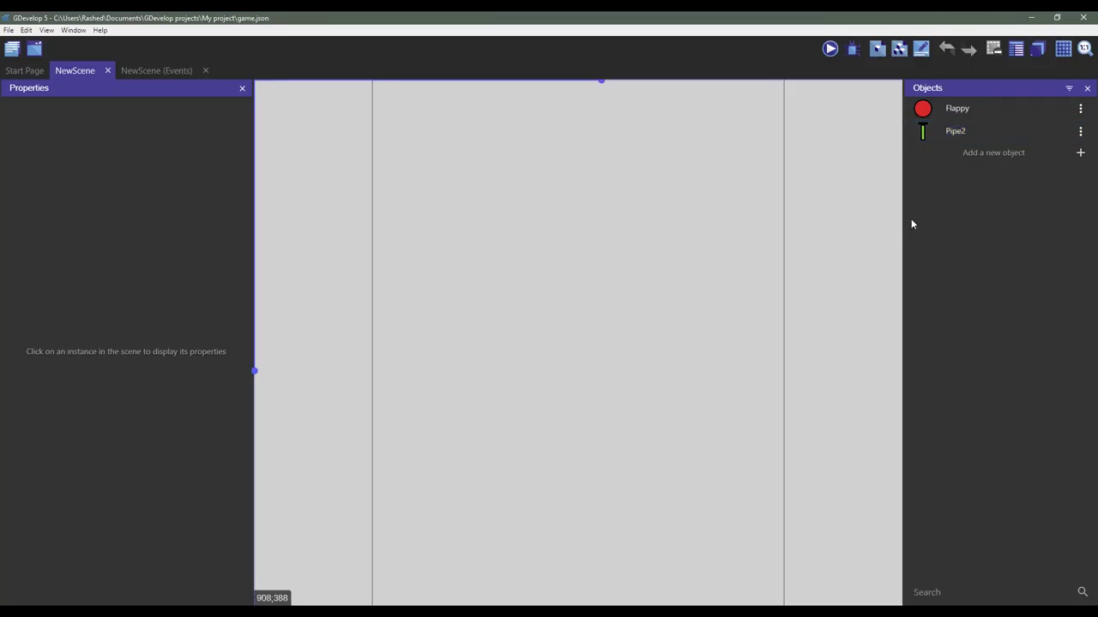
# Duplicate Pipe2 as a new object named Pipe and replace its frame with Pipe.png
pyautogui.rightClick(1003, 139)
pyautogui.click(1031, 311)
pyautogui.write('Pipe')
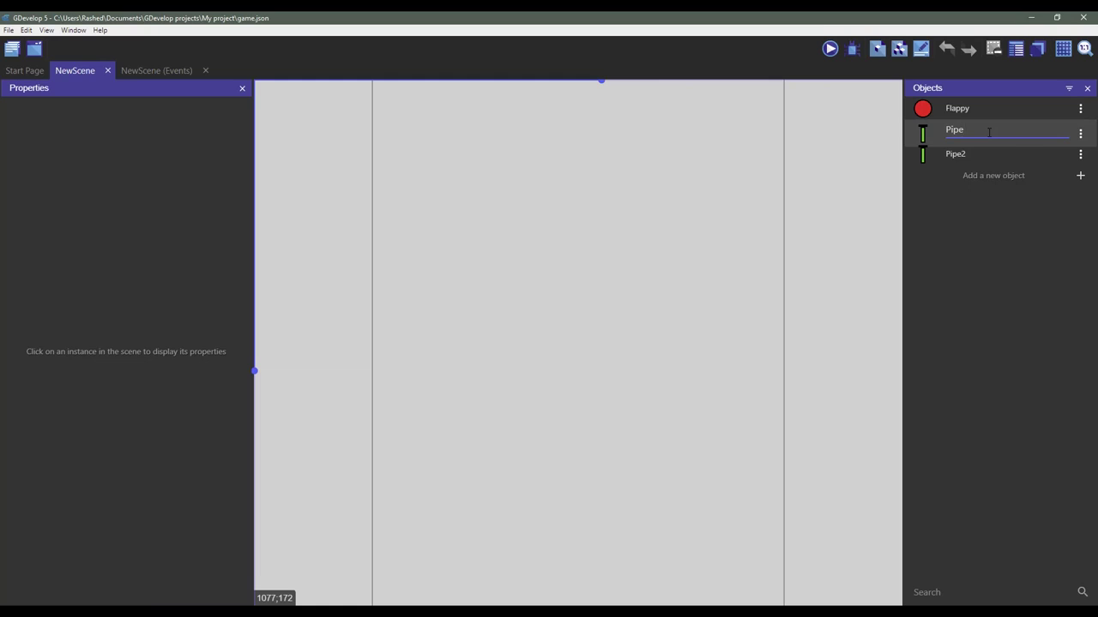
pyautogui.click(997, 240)
pyautogui.doubleClick(951, 131)
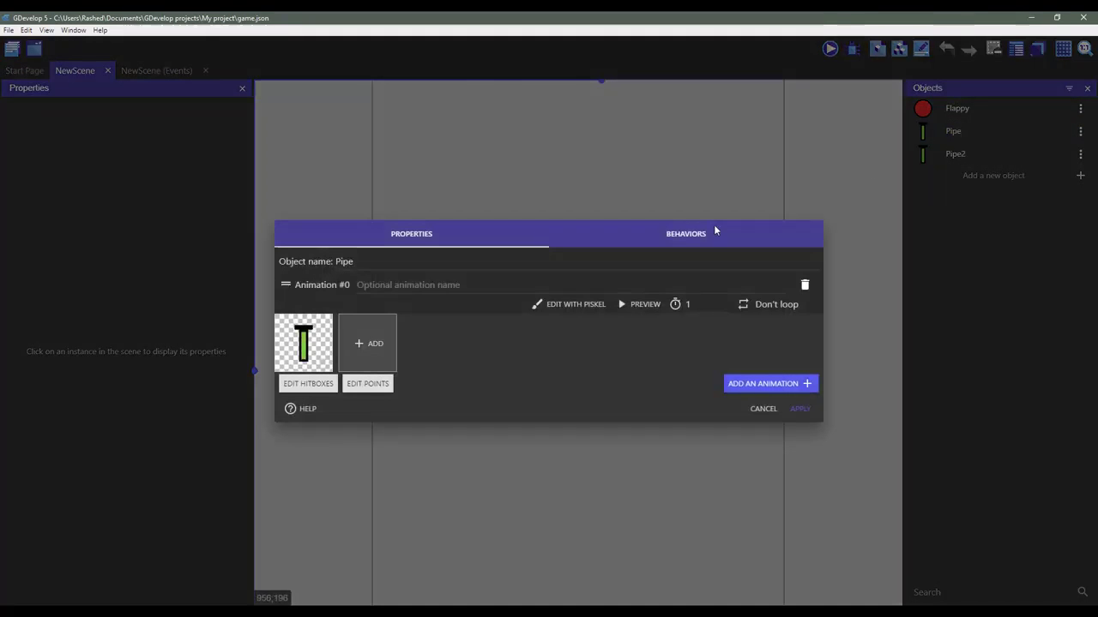
pyautogui.rightClick(313, 355)
pyautogui.click(331, 361)
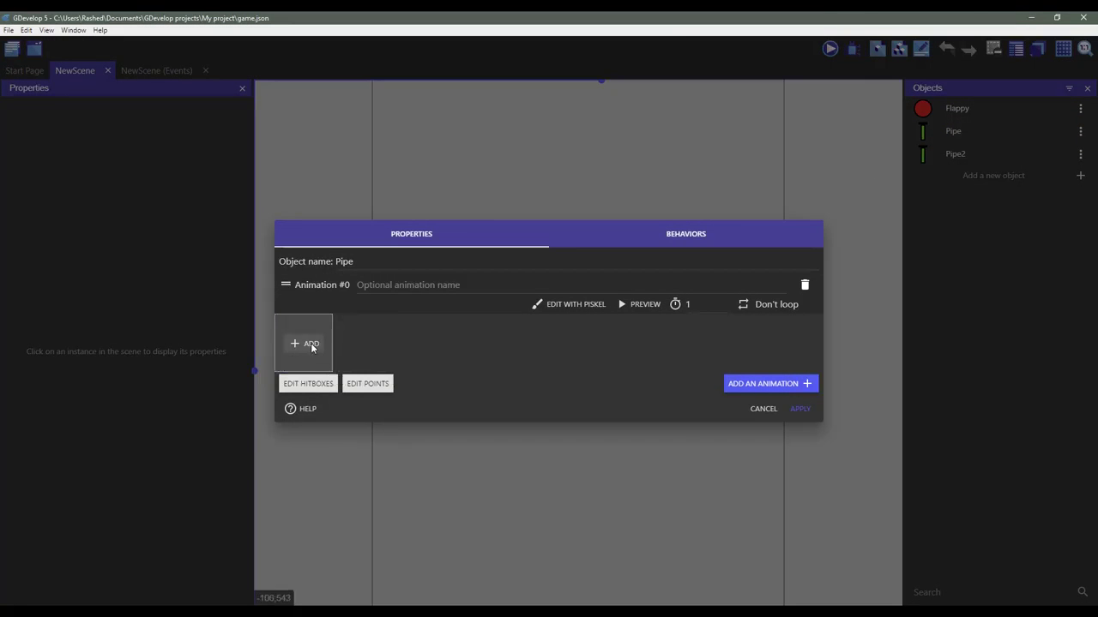
pyautogui.click(195, 120)
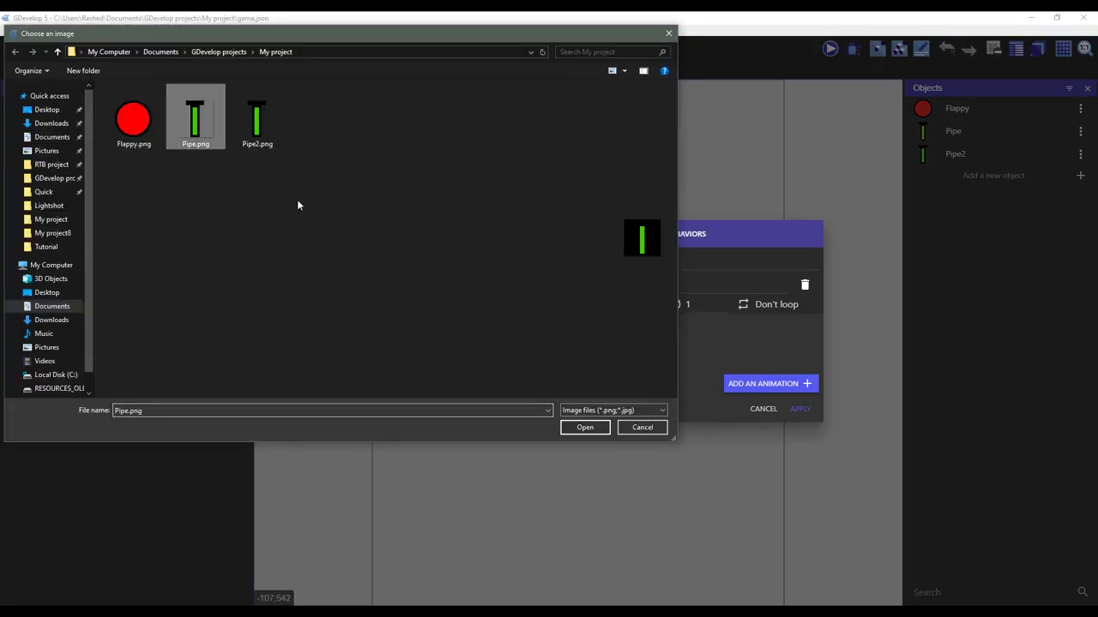
pyautogui.click(587, 428)
pyautogui.click(796, 410)
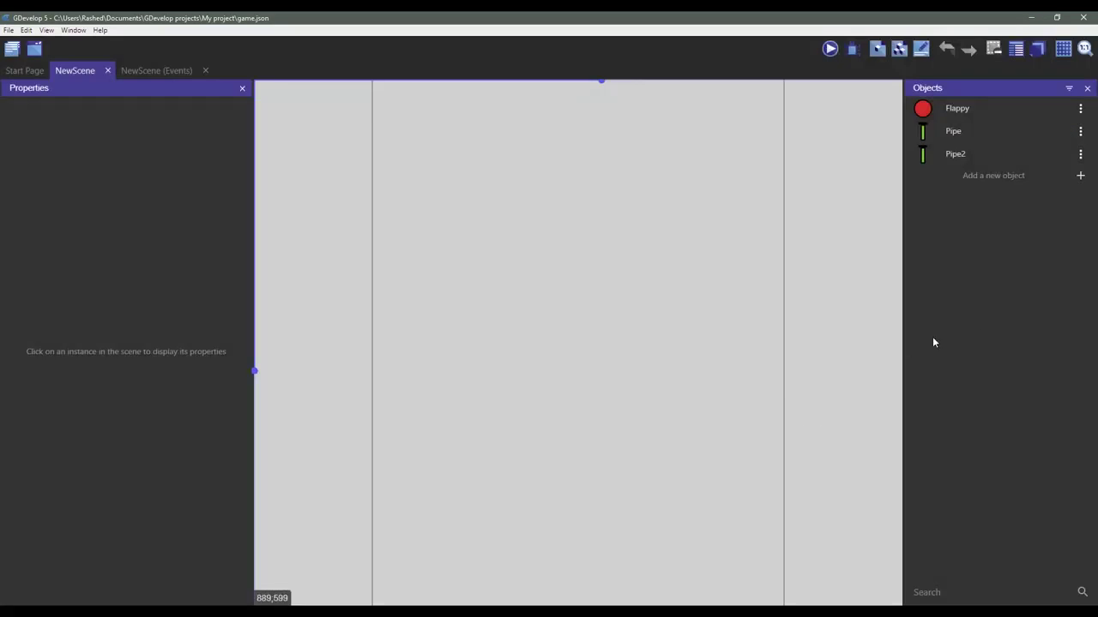
# Create a text object reading 'Game Over', bold at size 50, then go to the NewScene events sheet
pyautogui.click(962, 176)
pyautogui.click(408, 271)
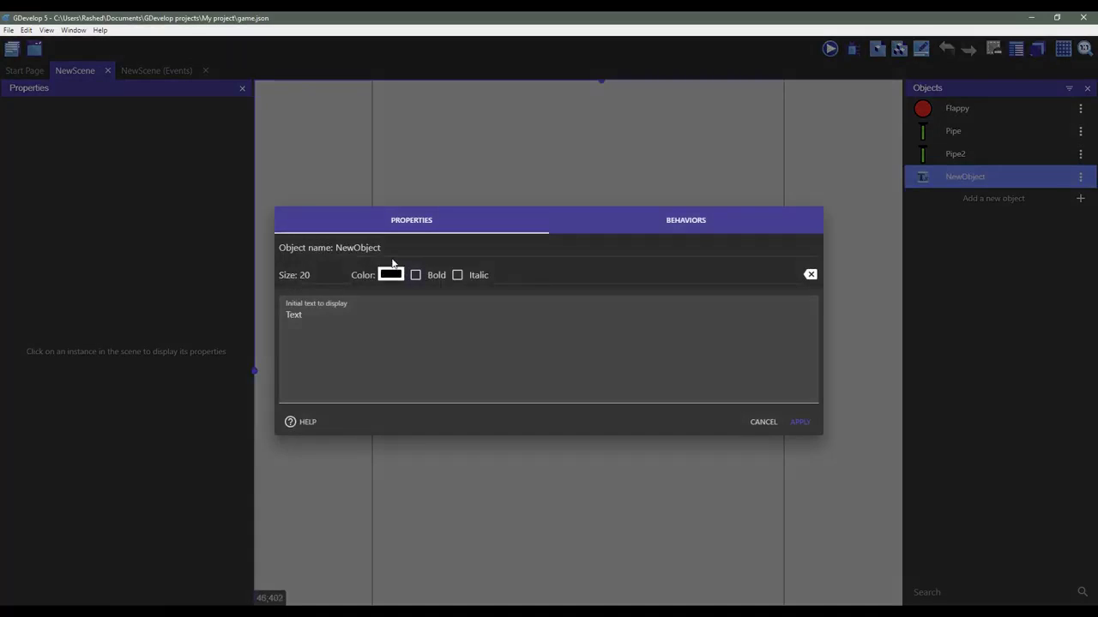
pyautogui.moveTo(373, 311); pyautogui.dragTo(267, 321)
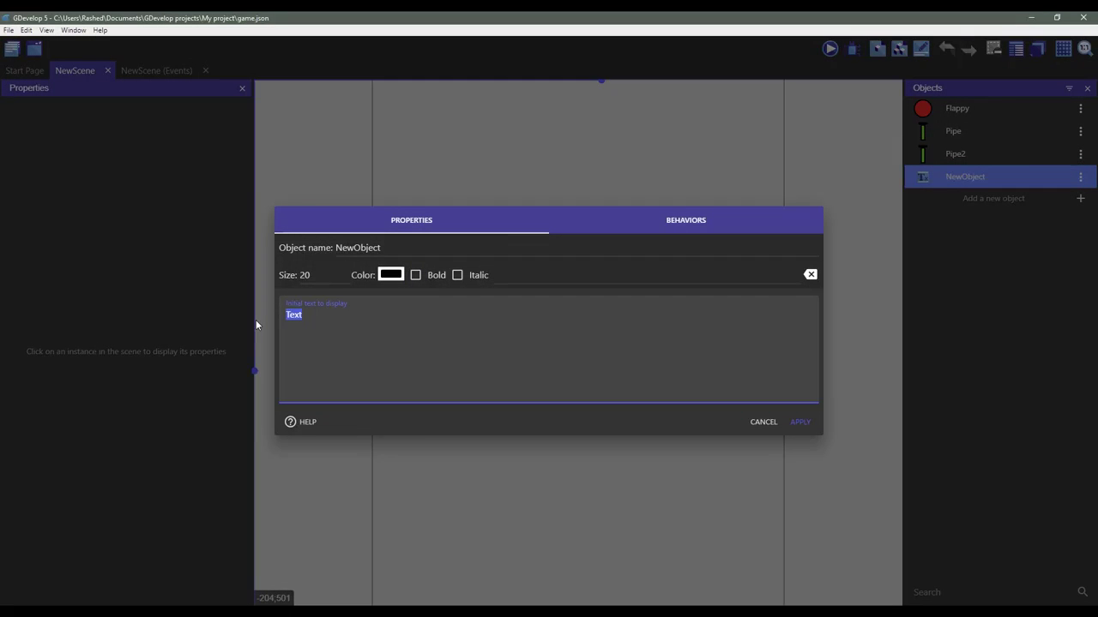
pyautogui.write('Game ')
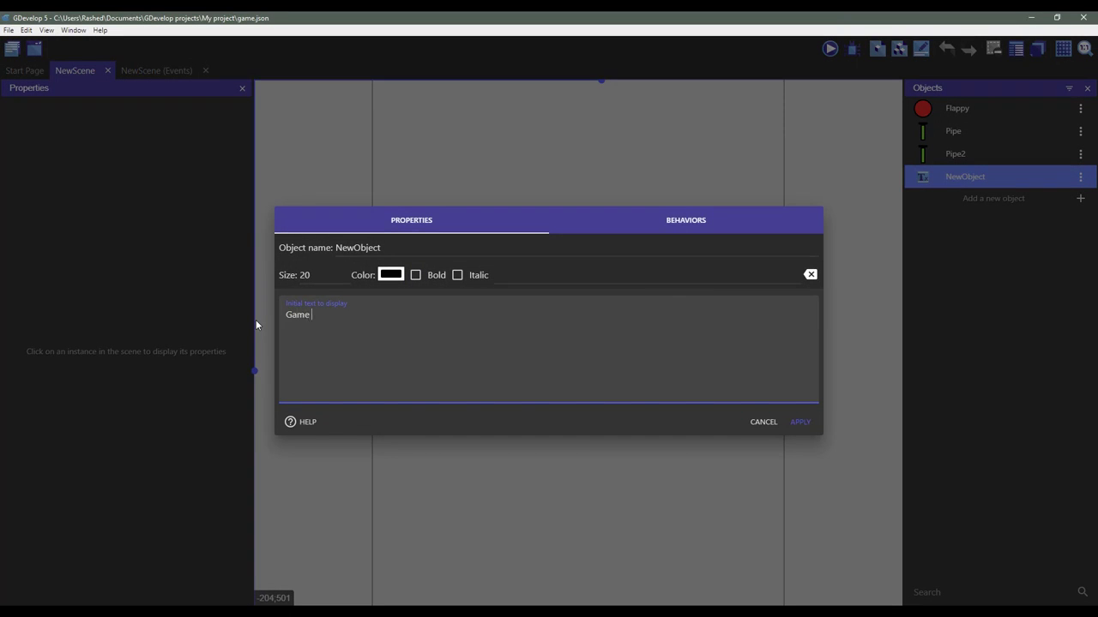
pyautogui.write('Over')
pyautogui.click(416, 274)
pyautogui.moveTo(339, 275); pyautogui.dragTo(264, 280)
pyautogui.write('50')
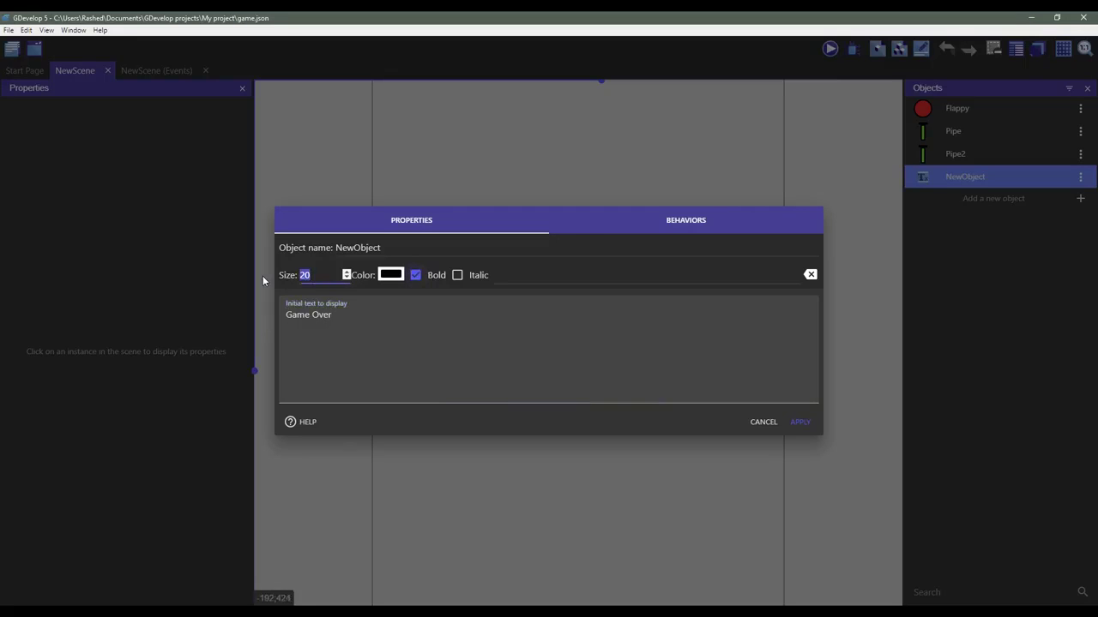
pyautogui.click(807, 426)
pyautogui.click(135, 74)
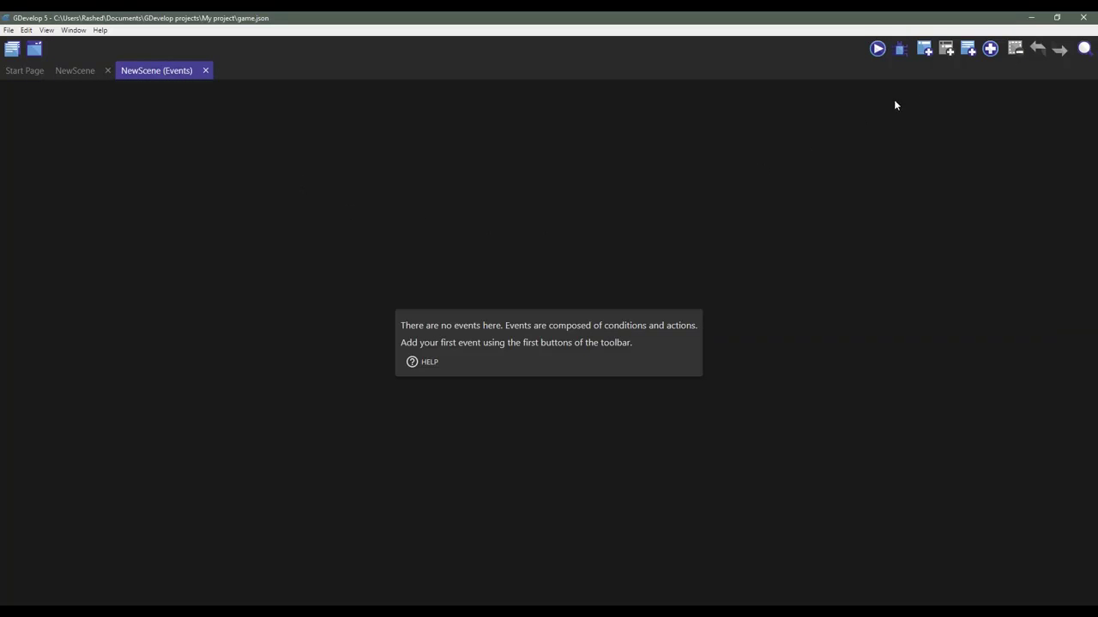
# Add a new event with an 'At the beginning of the scene' condition
pyautogui.click(925, 50)
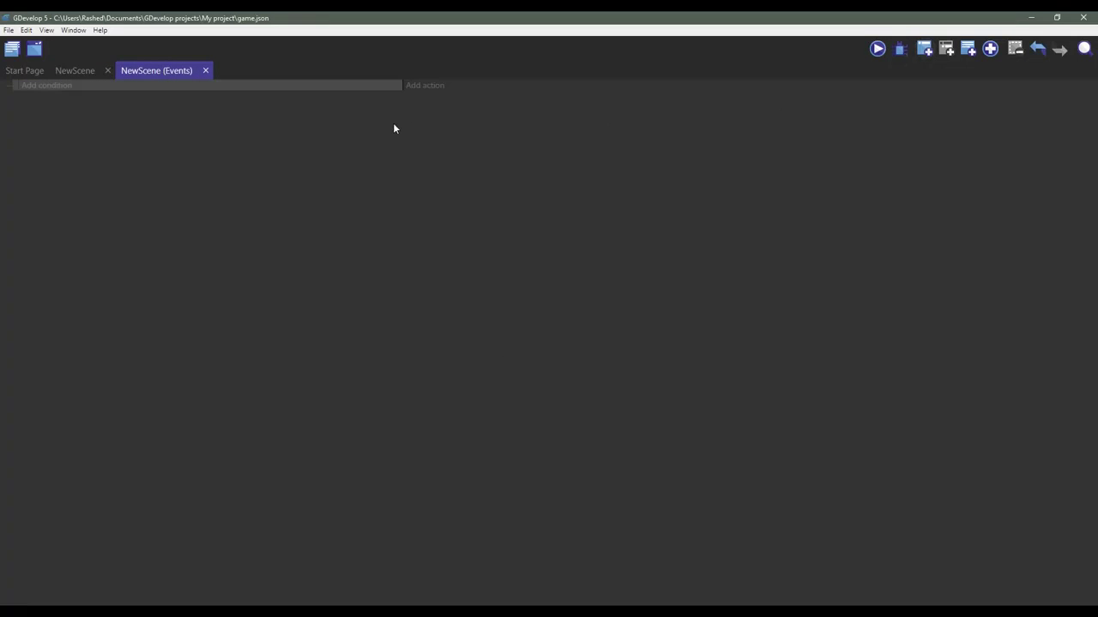
pyautogui.click(65, 87)
pyautogui.write('at t')
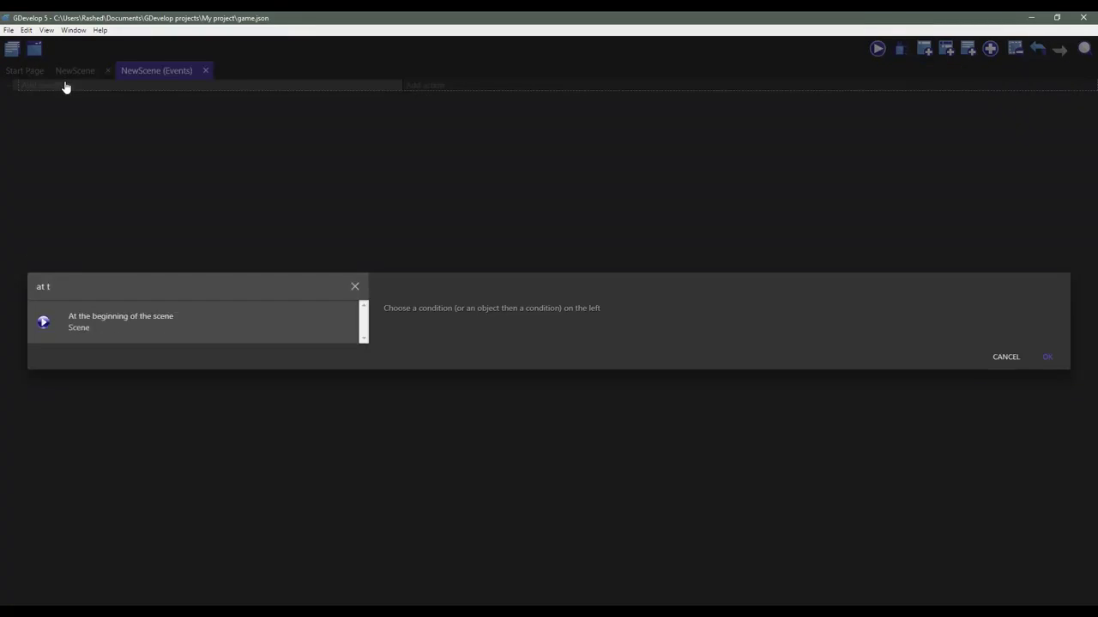
pyautogui.click(181, 320)
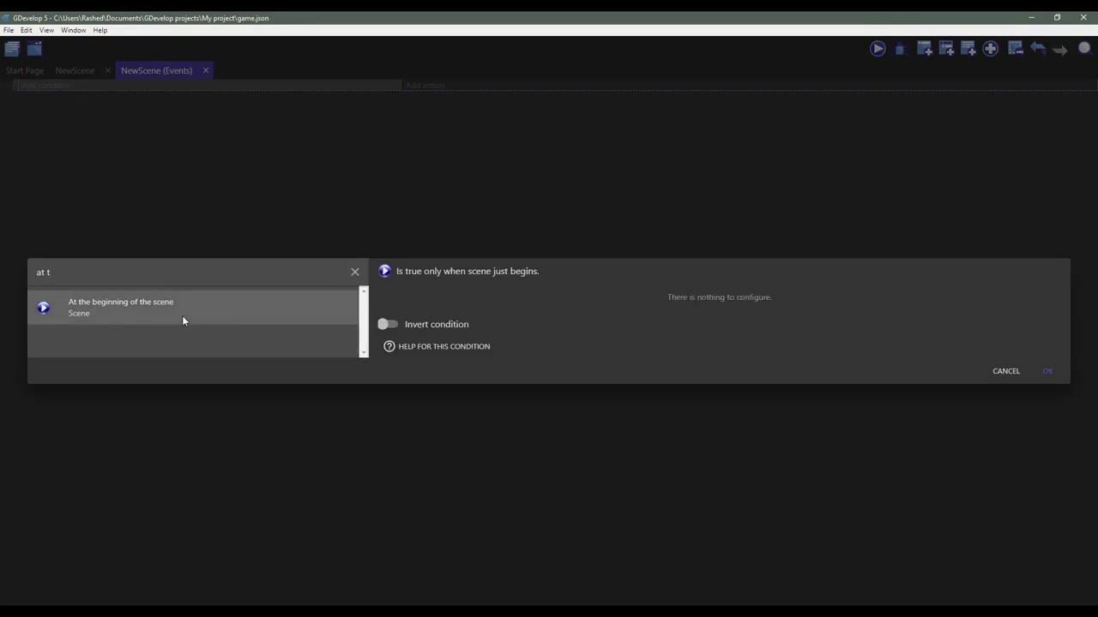
pyautogui.click(1048, 371)
# Create Flappy at X = SceneWindowWidth()/2, Y = SceneWindowHeight()/2
pyautogui.click(424, 86)
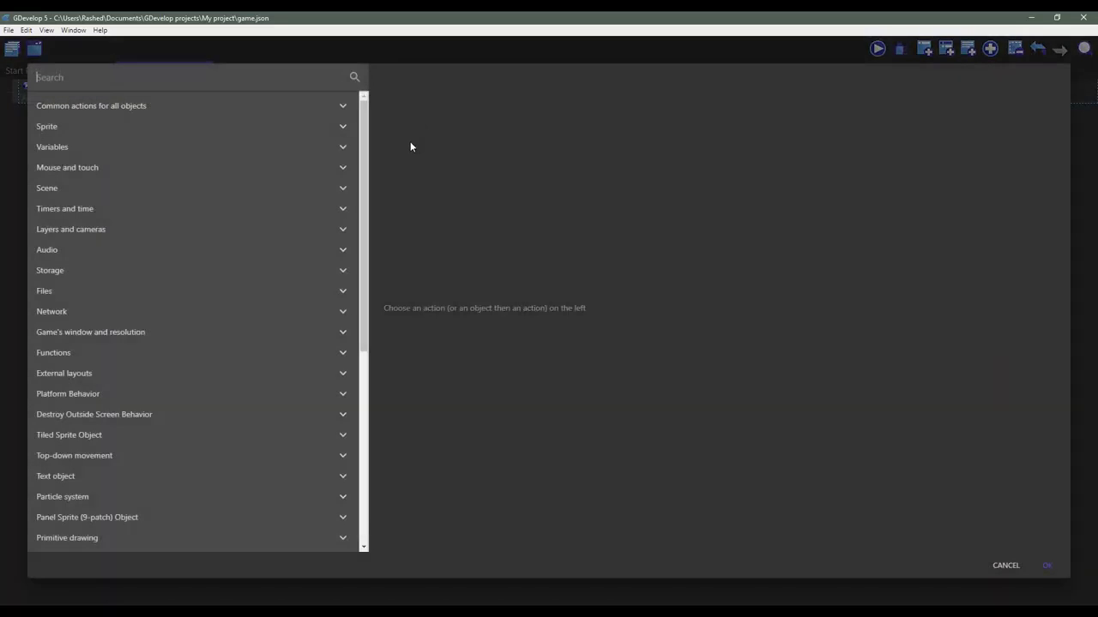
pyautogui.write('cre')
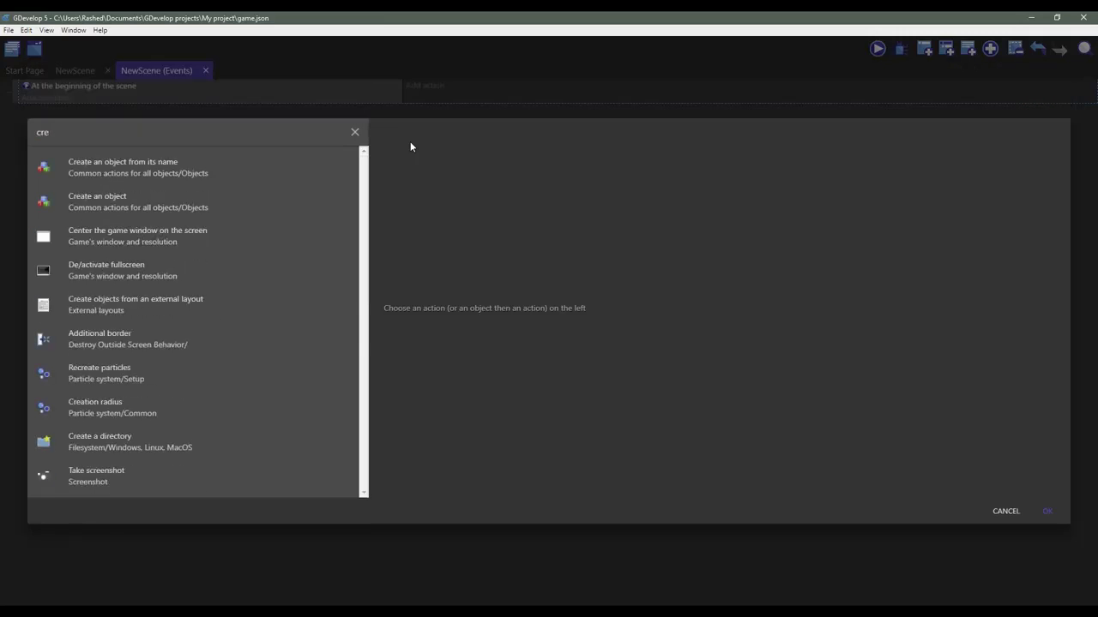
pyautogui.click(225, 199)
pyautogui.click(403, 191)
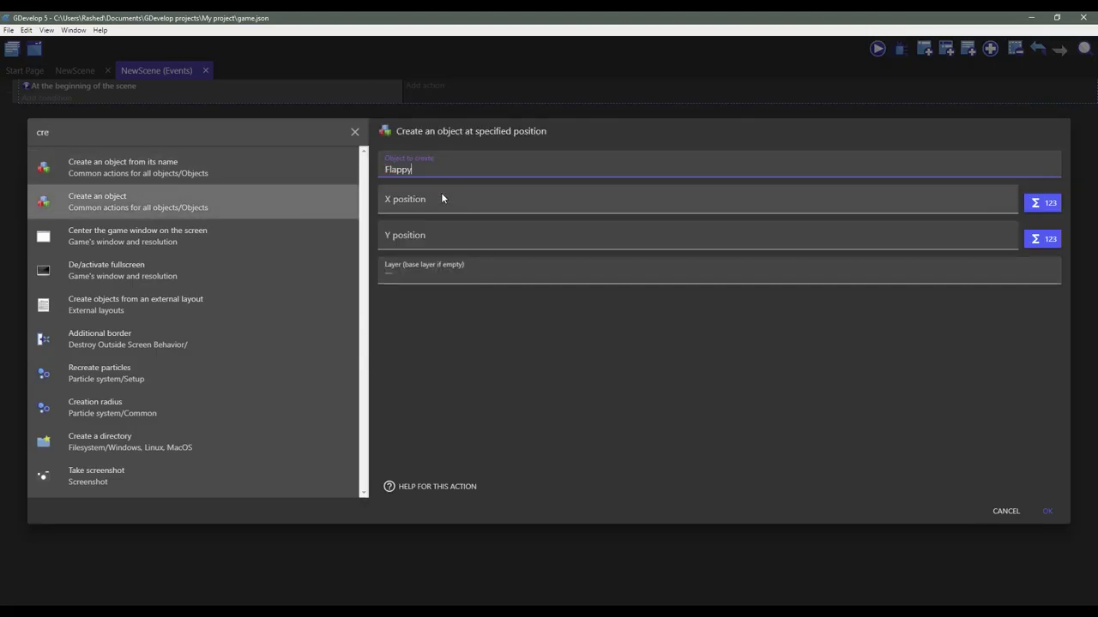
pyautogui.click(443, 204)
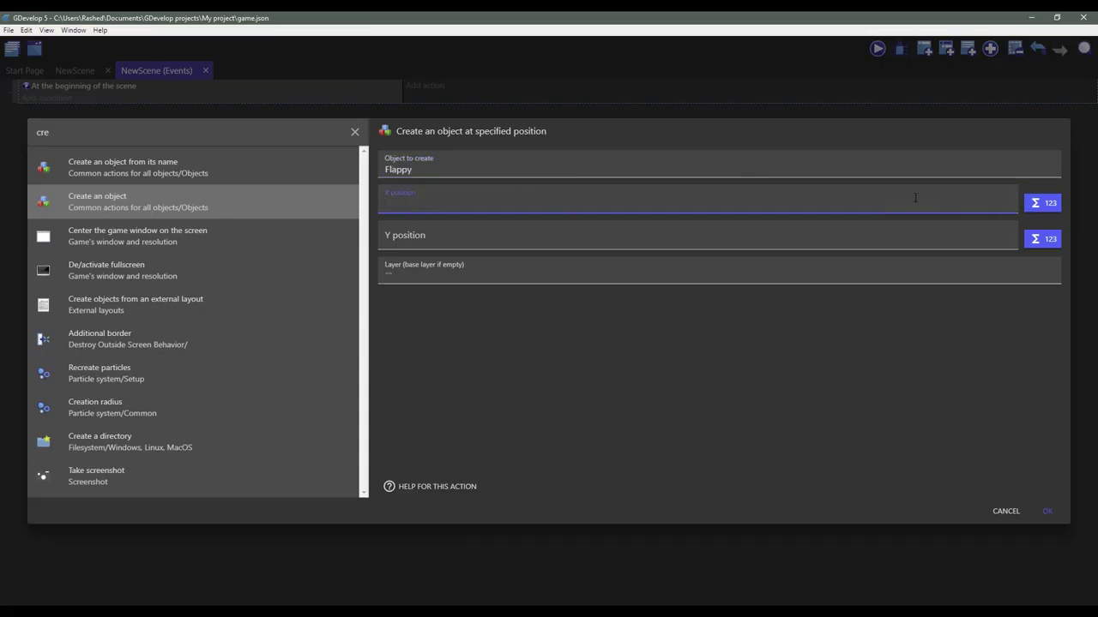
pyautogui.write('SceneWindowWidt')
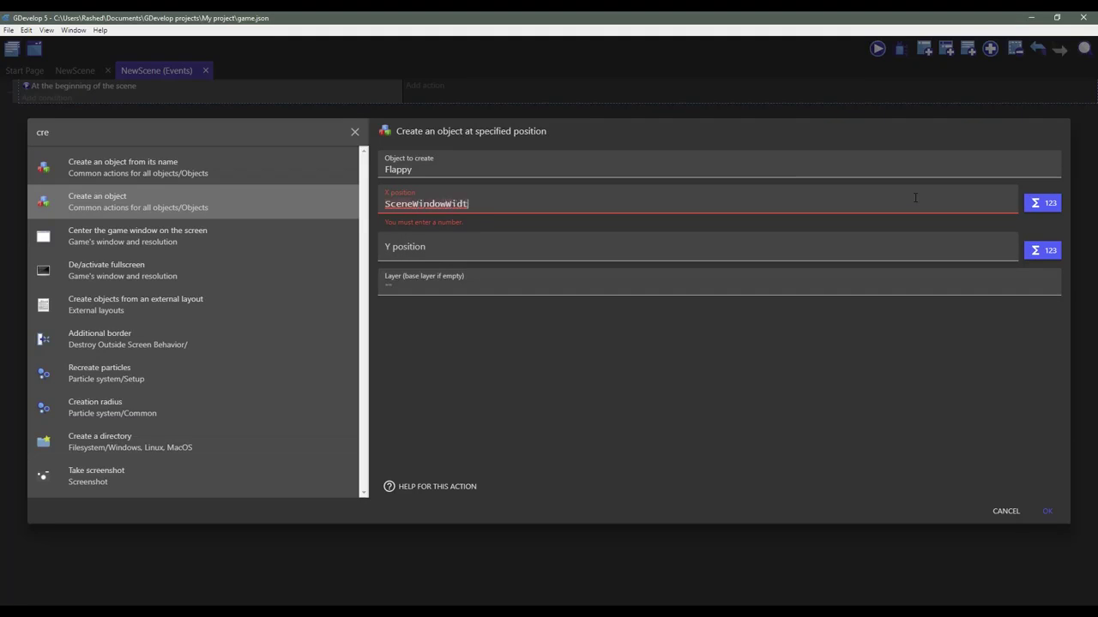
pyautogui.write(')/2')
pyautogui.moveTo(497, 204); pyautogui.dragTo(377, 212)
pyautogui.hotkey('ctrl', 'c')
pyautogui.click(411, 238)
pyautogui.hotkey('ctrl', 'v')
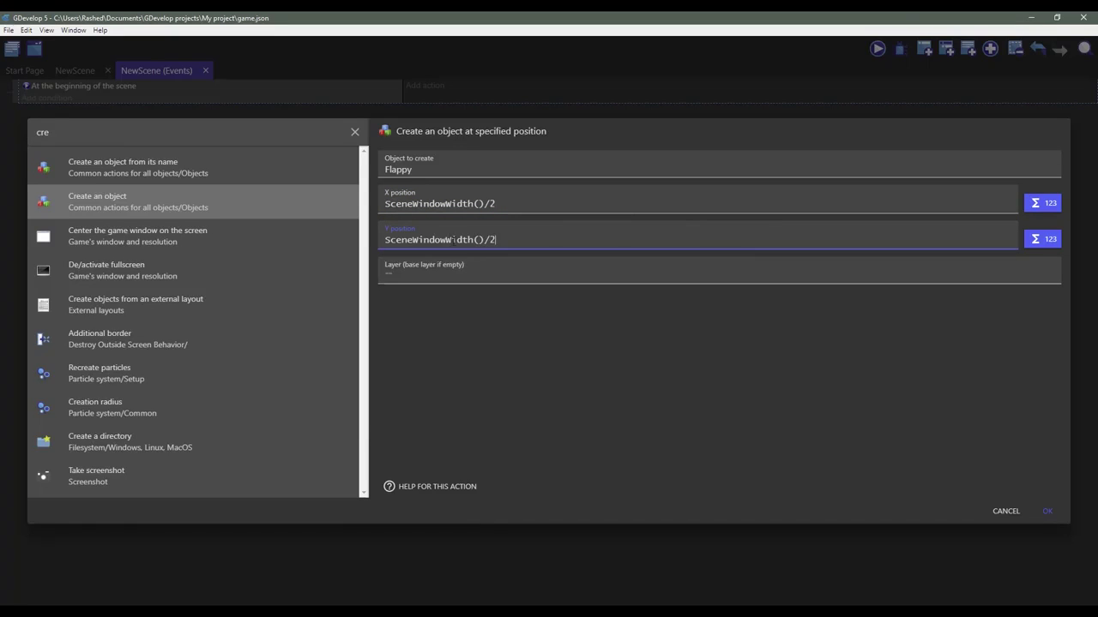
pyautogui.doubleClick(460, 241)
pyautogui.write('Height')
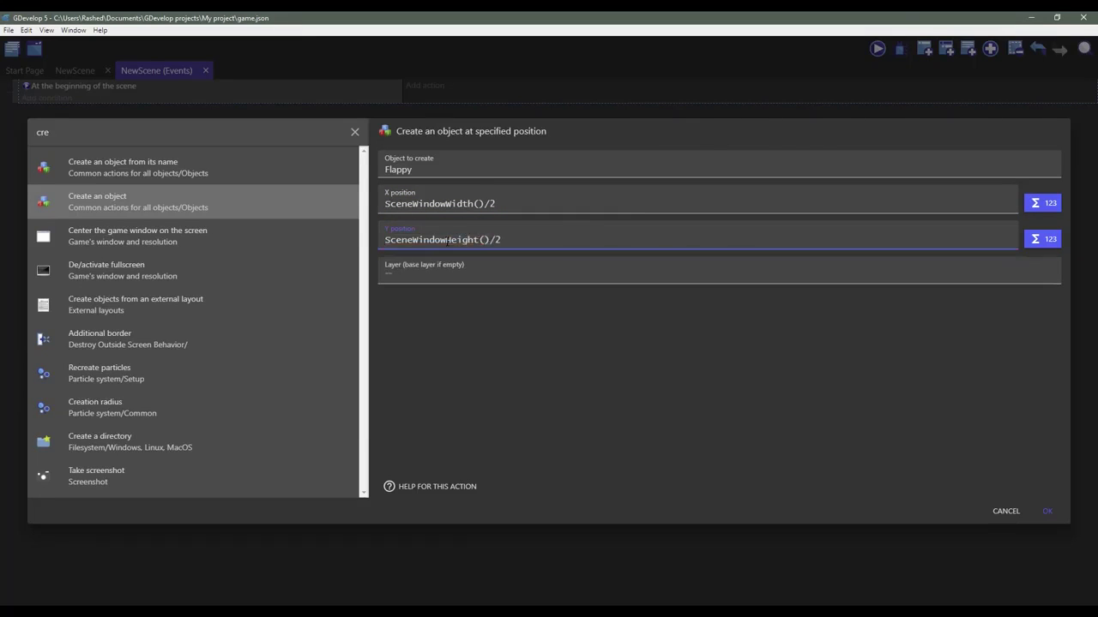
pyautogui.click(1048, 512)
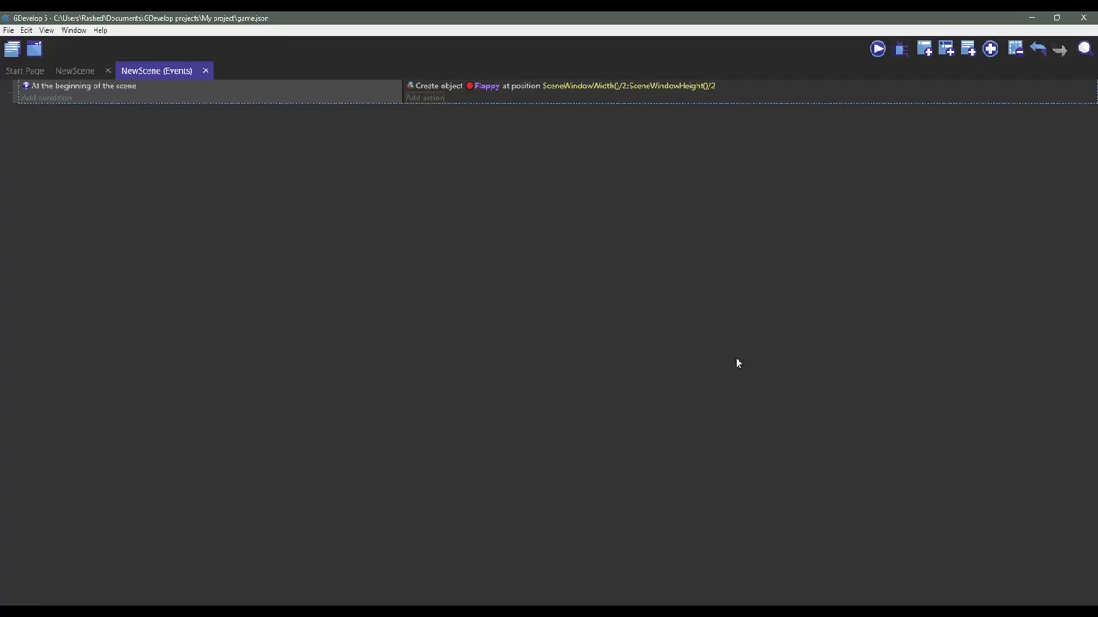
# Add an action that starts or resets the scene timer "RTB"
pyautogui.click(426, 99)
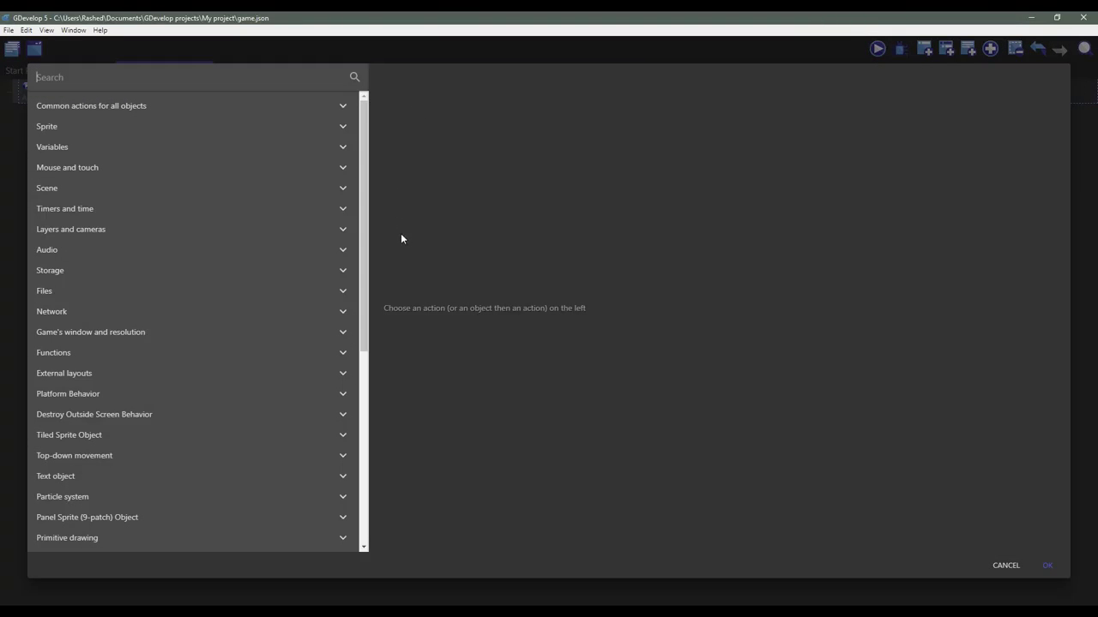
pyautogui.click(91, 209)
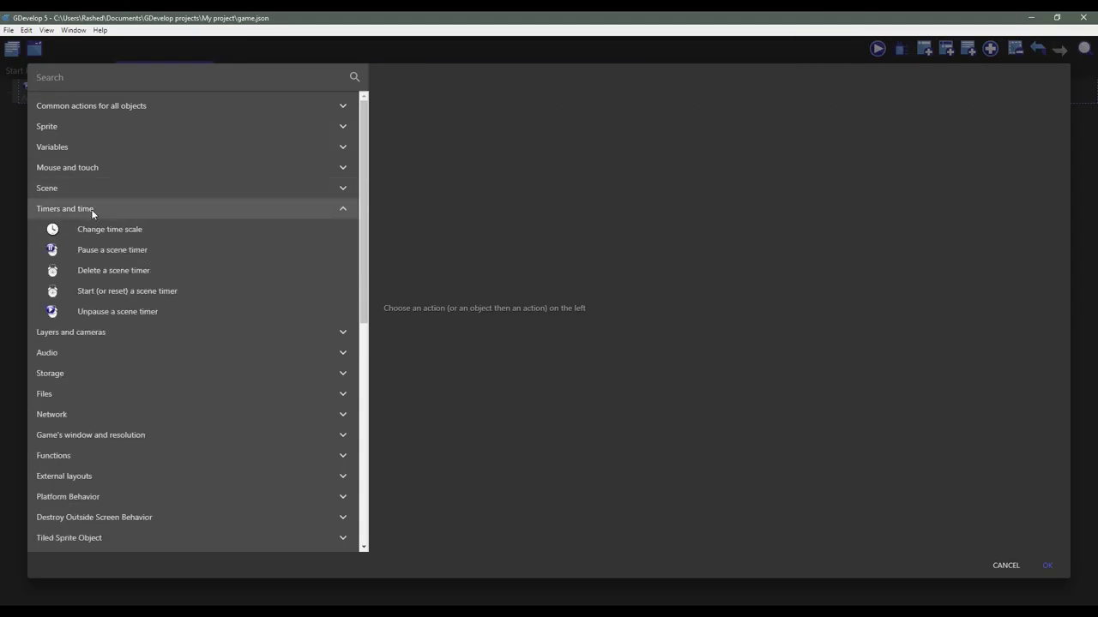
pyautogui.click(138, 292)
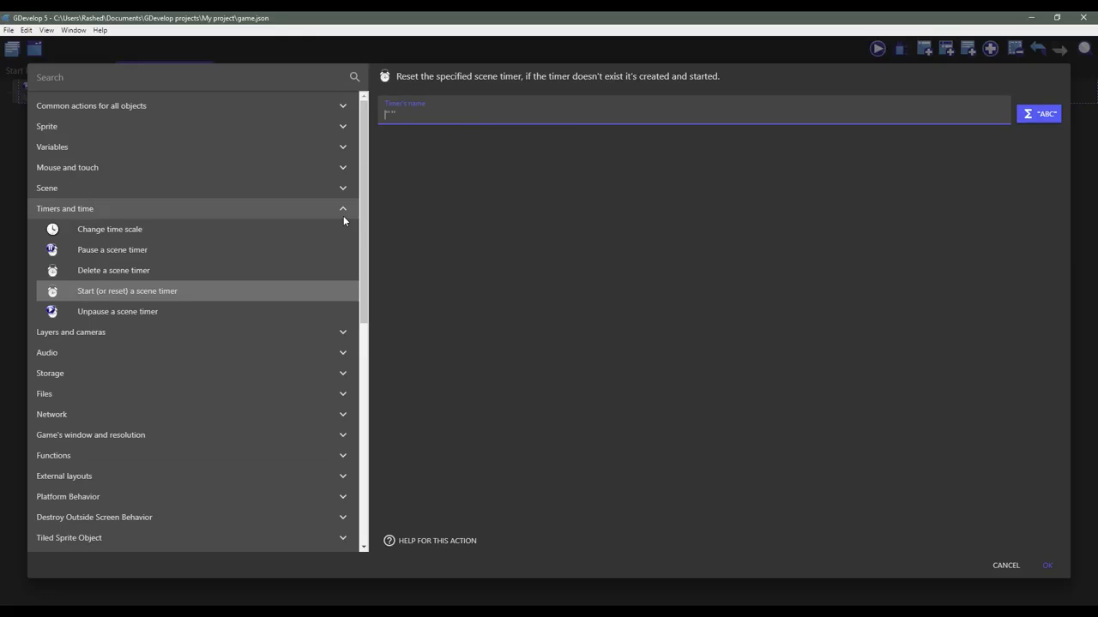
pyautogui.write('""')
pyautogui.write('RTB')
pyautogui.click(1049, 565)
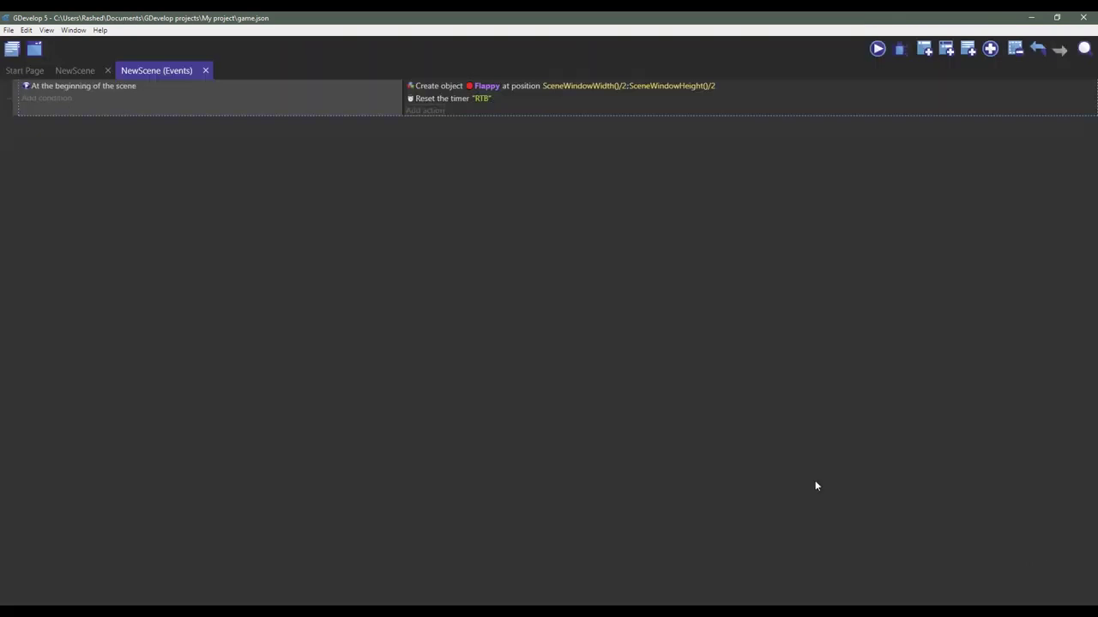
# Add a new event with conditions Space key pressed and Trigger once
pyautogui.click(923, 49)
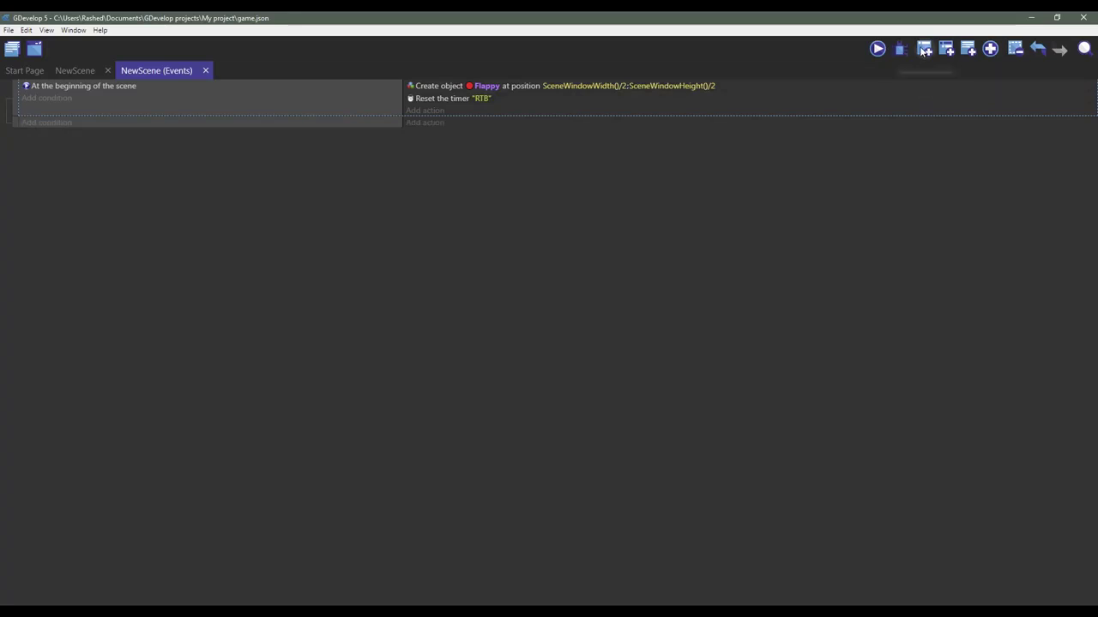
pyautogui.click(33, 124)
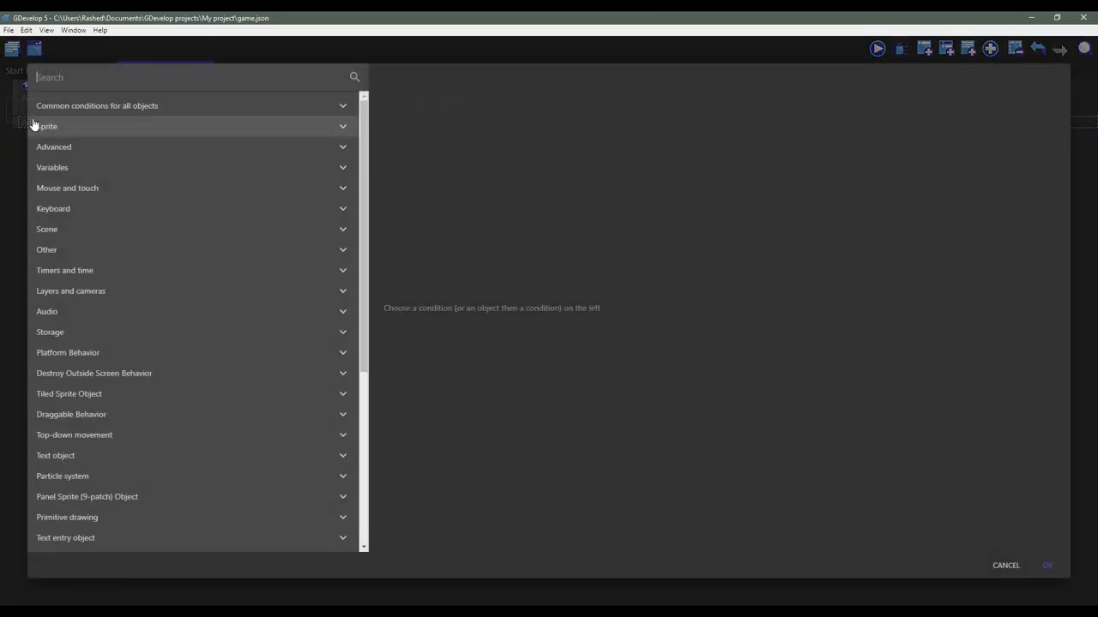
pyautogui.write('KEY')
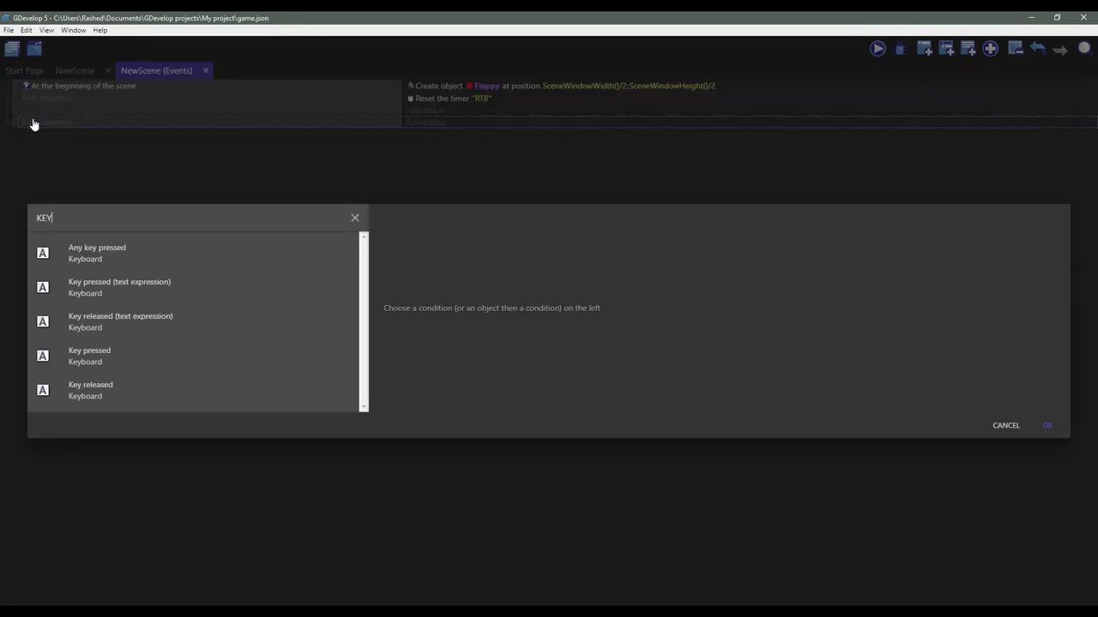
pyautogui.click(124, 347)
pyautogui.write('sP')
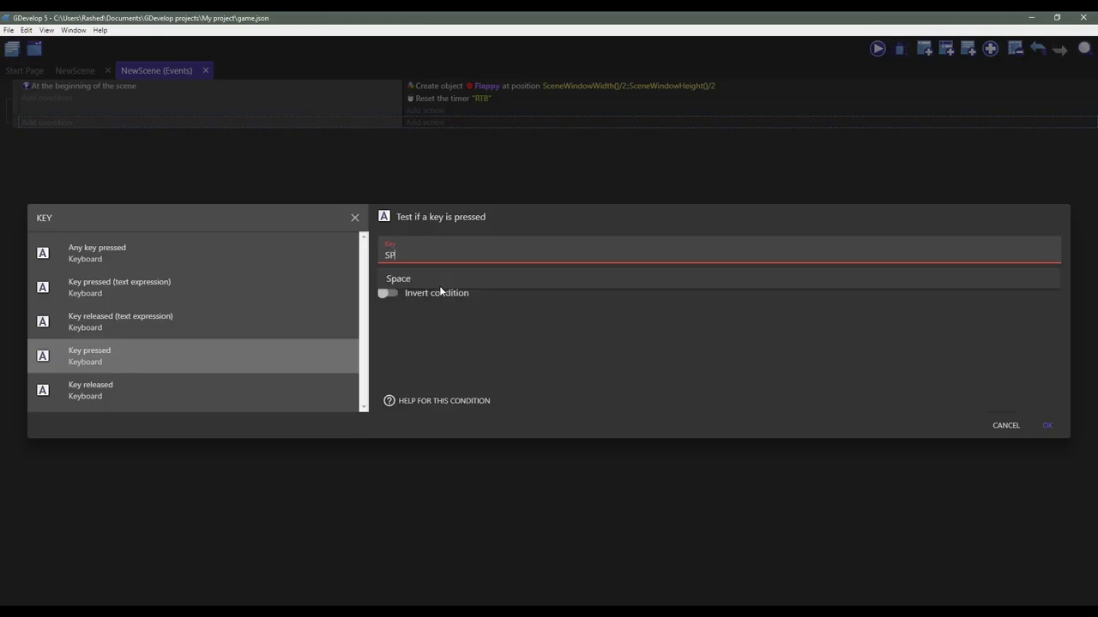
pyautogui.write('A')
pyautogui.click(439, 285)
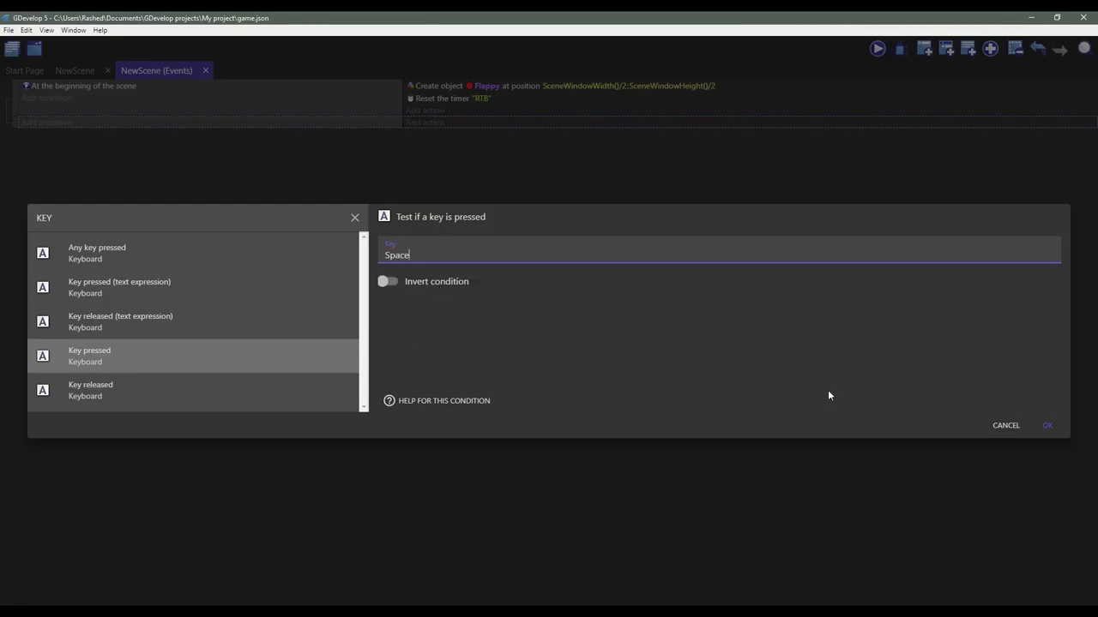
pyautogui.click(1047, 426)
pyautogui.click(48, 135)
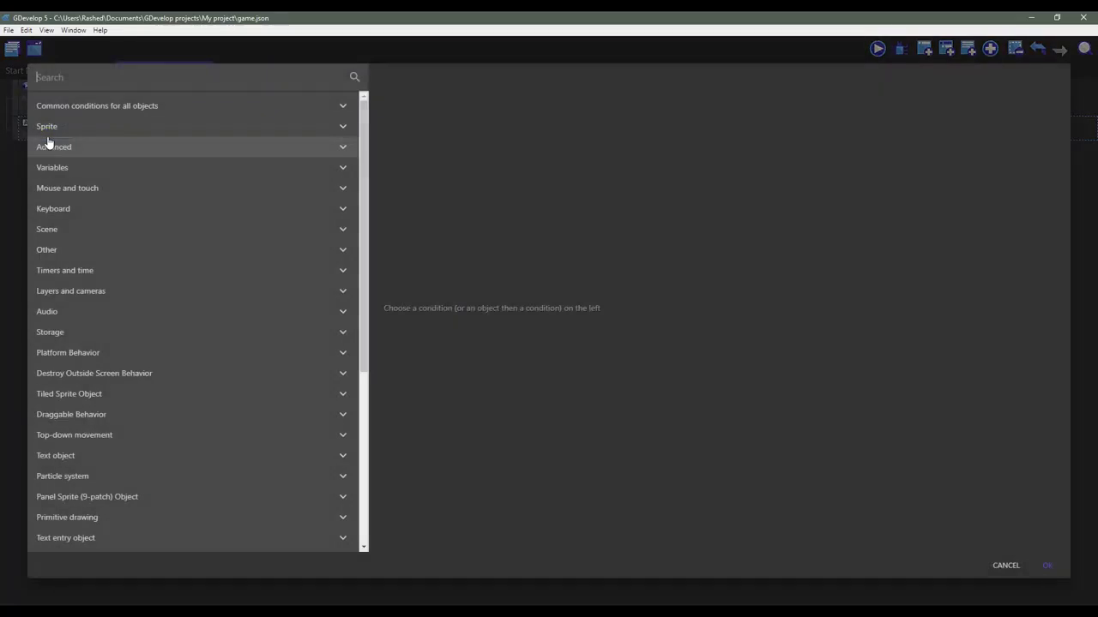
pyautogui.write('TRIGG')
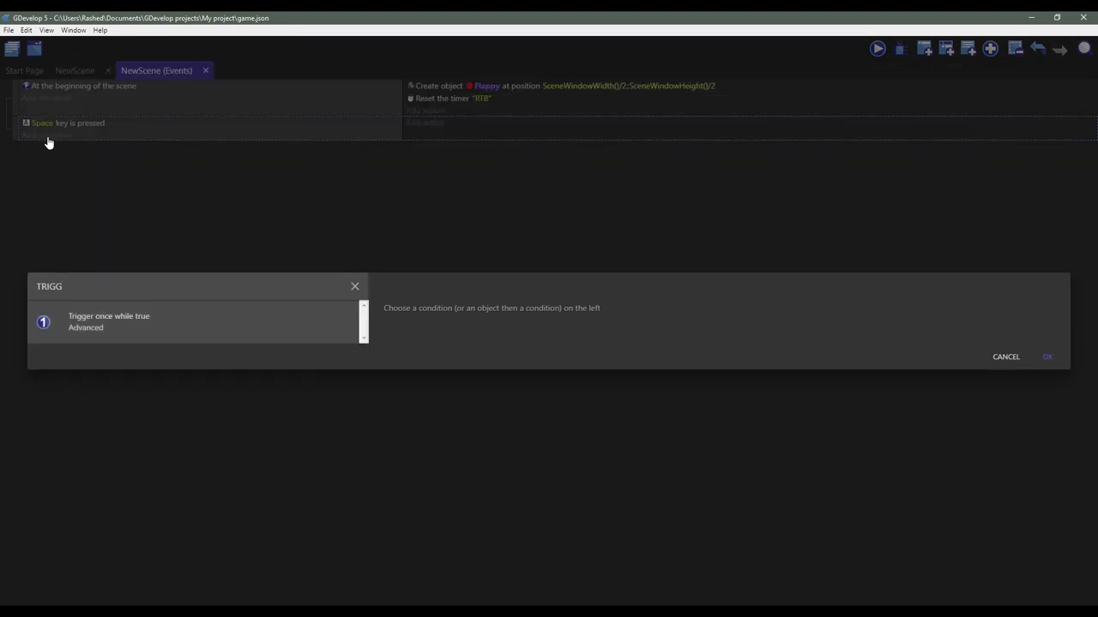
pyautogui.click(282, 320)
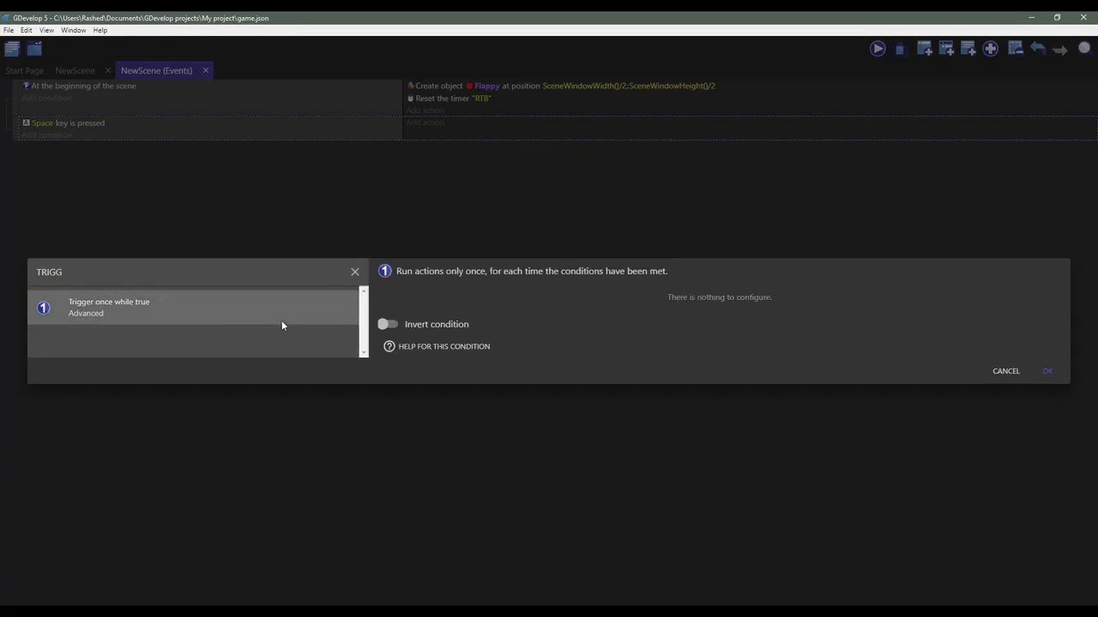
pyautogui.click(1048, 371)
# Add actions that allow Flappy to jump again and simulate its jump key press
pyautogui.click(427, 135)
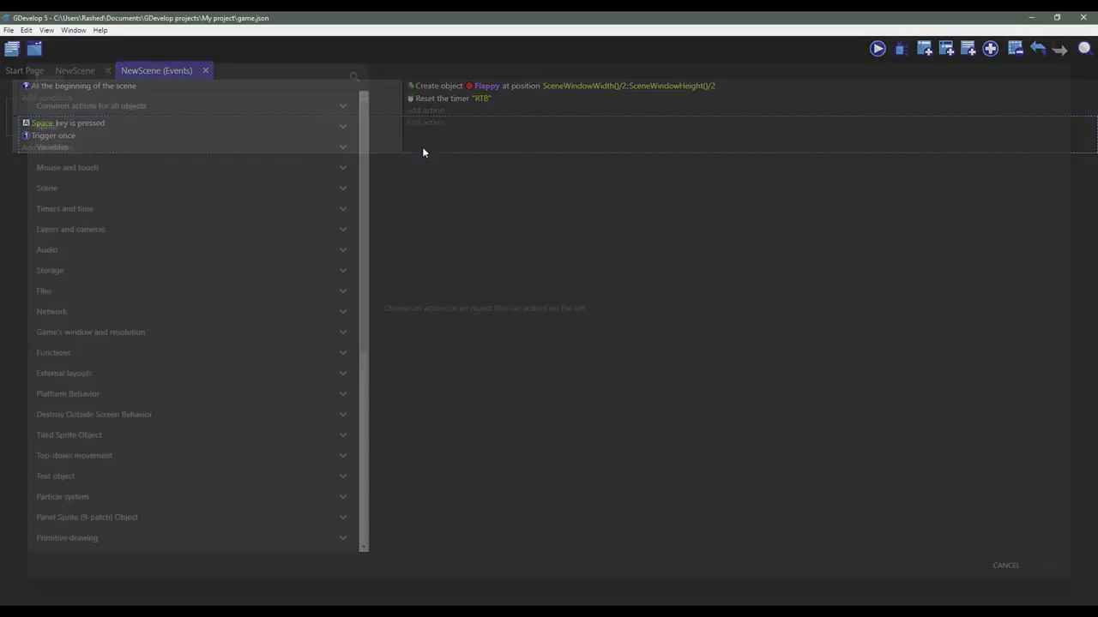
pyautogui.write('ALLO')
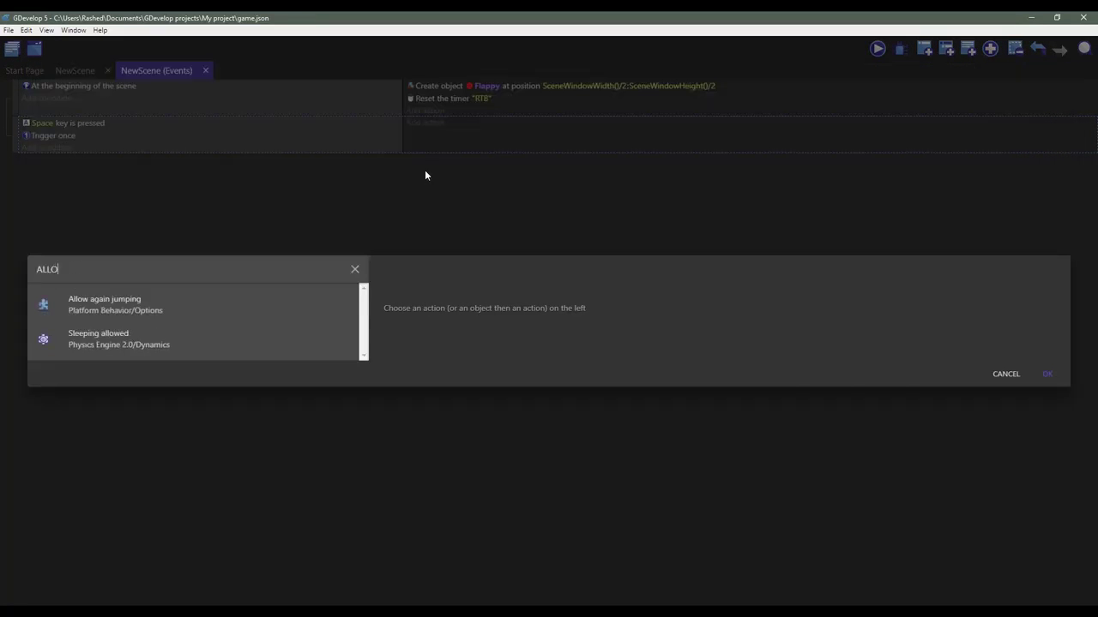
pyautogui.click(223, 293)
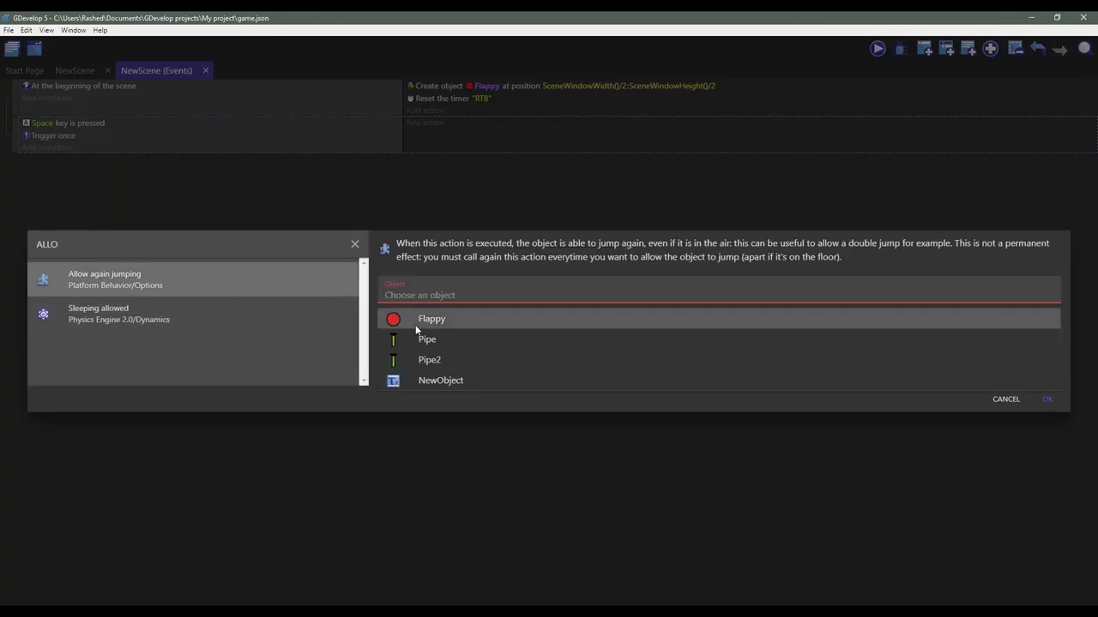
pyautogui.click(549, 319)
pyautogui.click(1050, 389)
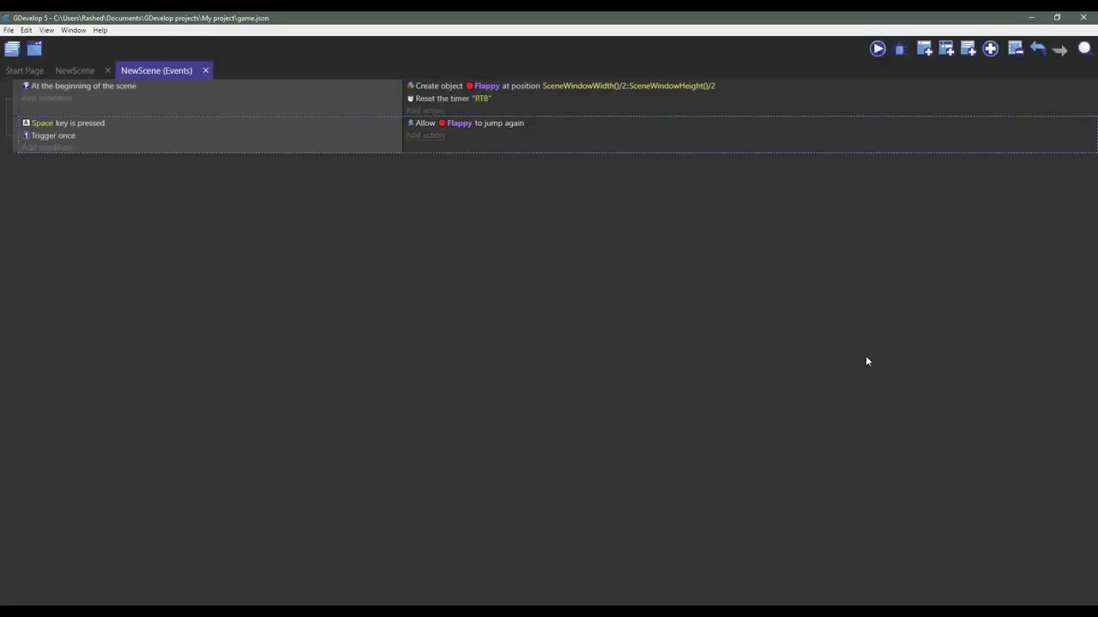
pyautogui.click(423, 137)
pyautogui.write('SIMU')
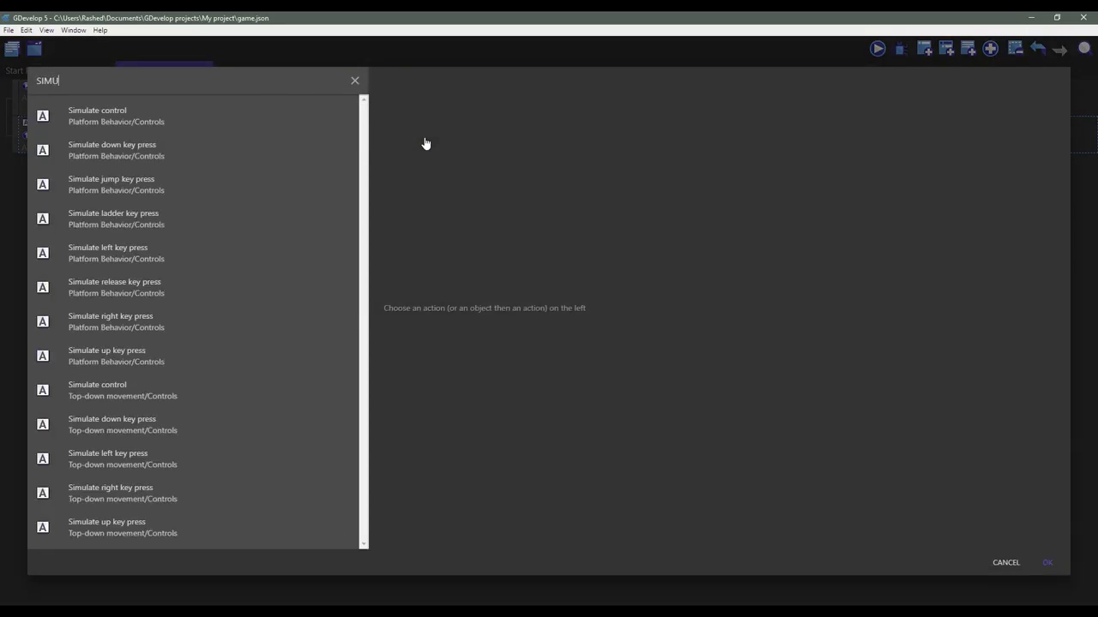
pyautogui.click(102, 189)
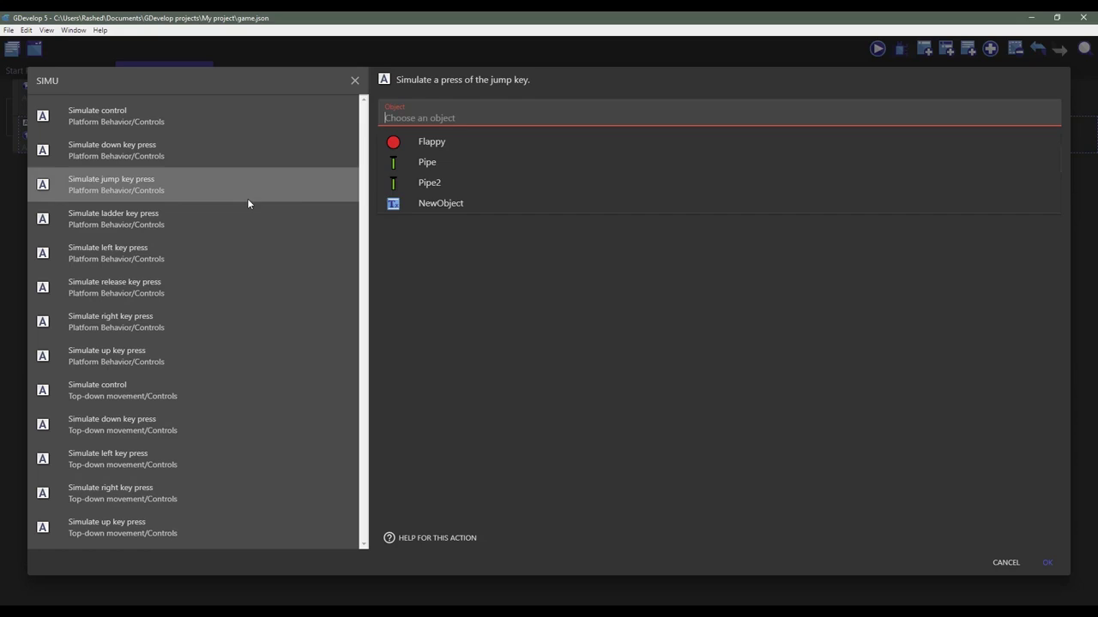
pyautogui.click(455, 144)
pyautogui.click(1043, 562)
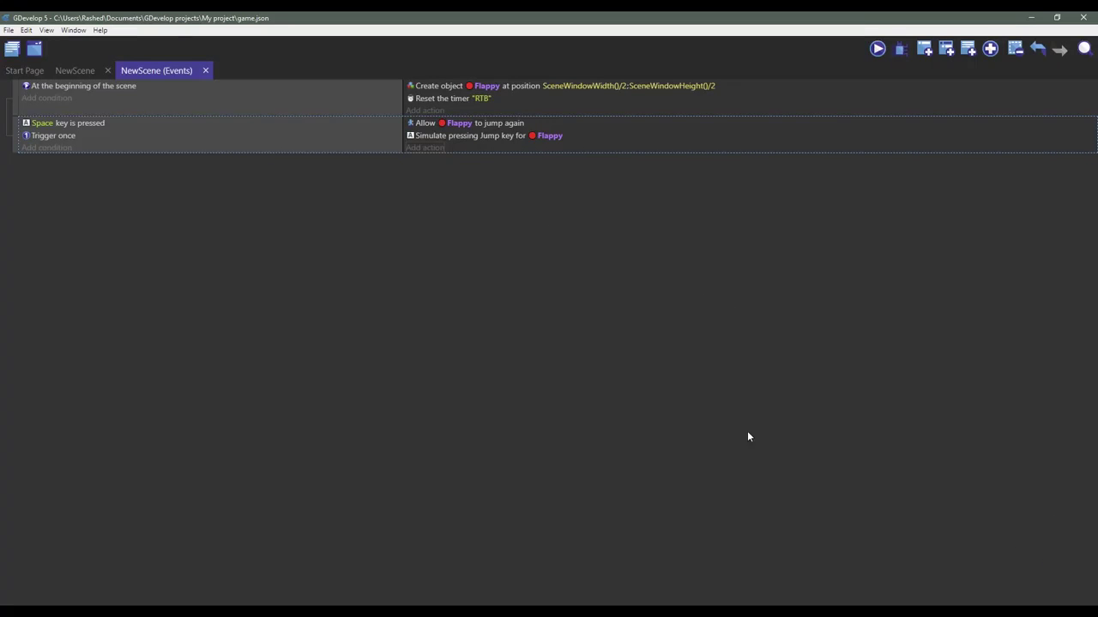
# Add a condition requiring Flappy's platform gravity to equal 1000
pyautogui.click(50, 148)
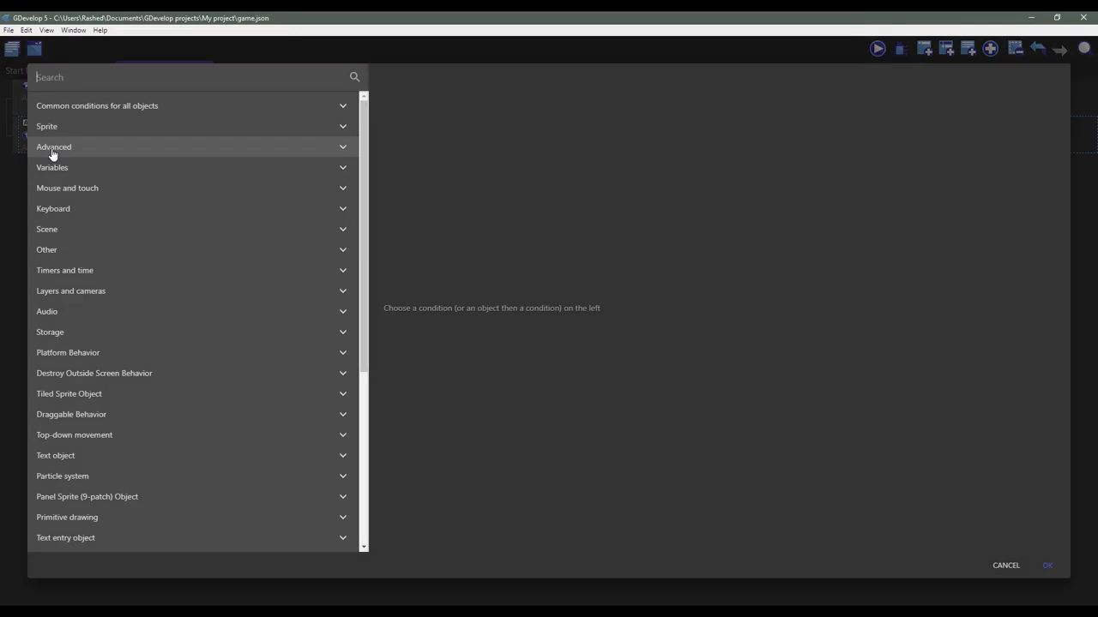
pyautogui.write('GRA')
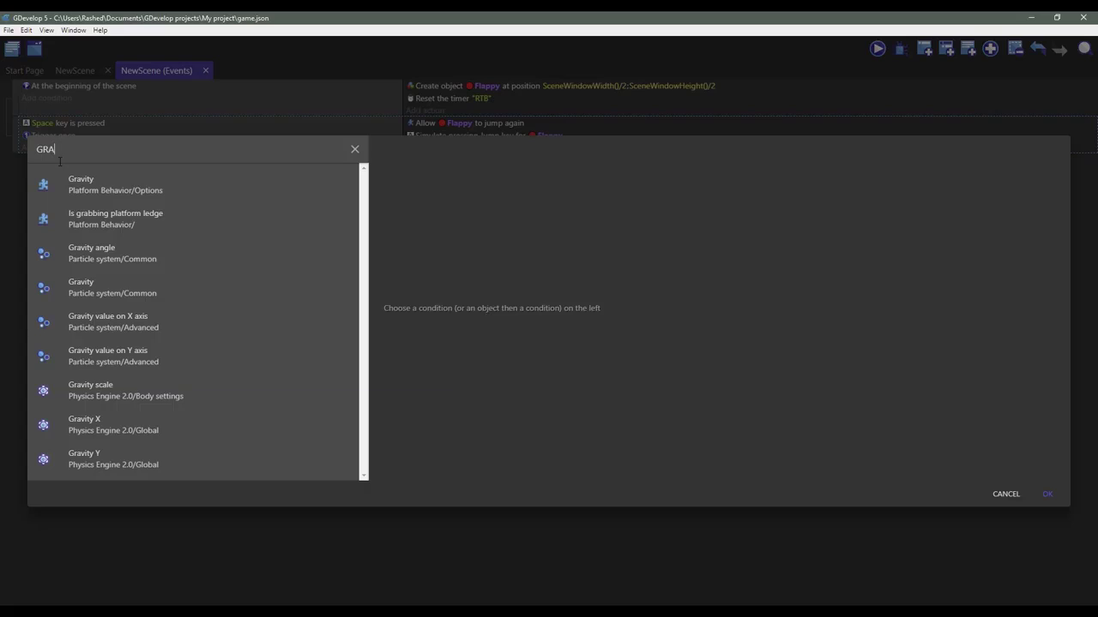
pyautogui.click(118, 187)
pyautogui.click(454, 210)
pyautogui.click(429, 254)
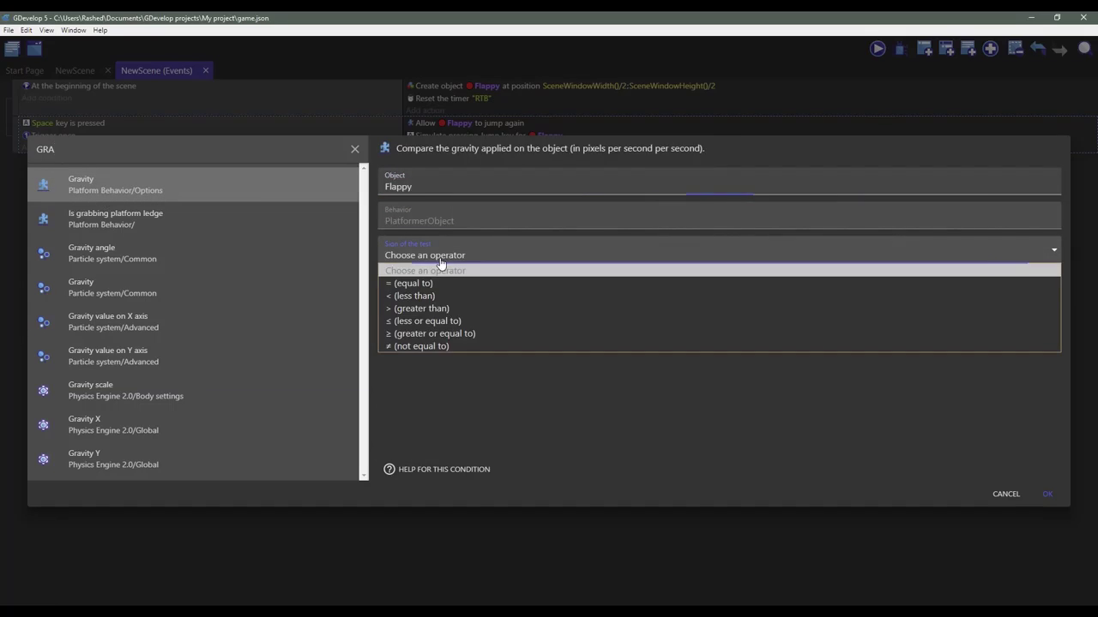
pyautogui.click(428, 281)
pyautogui.write('1000')
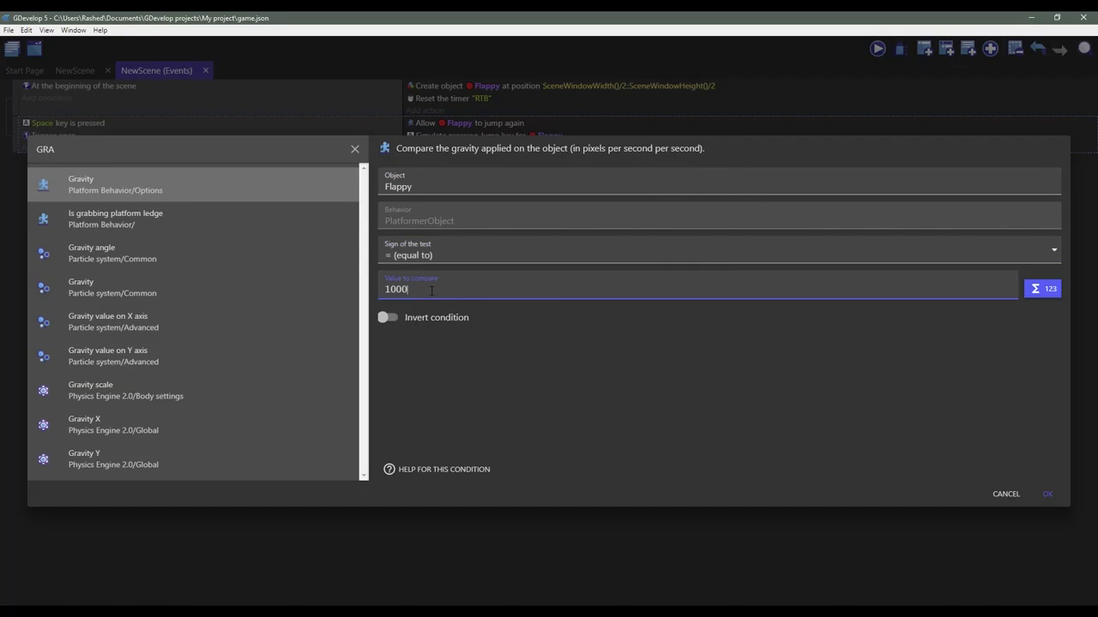
pyautogui.click(1049, 494)
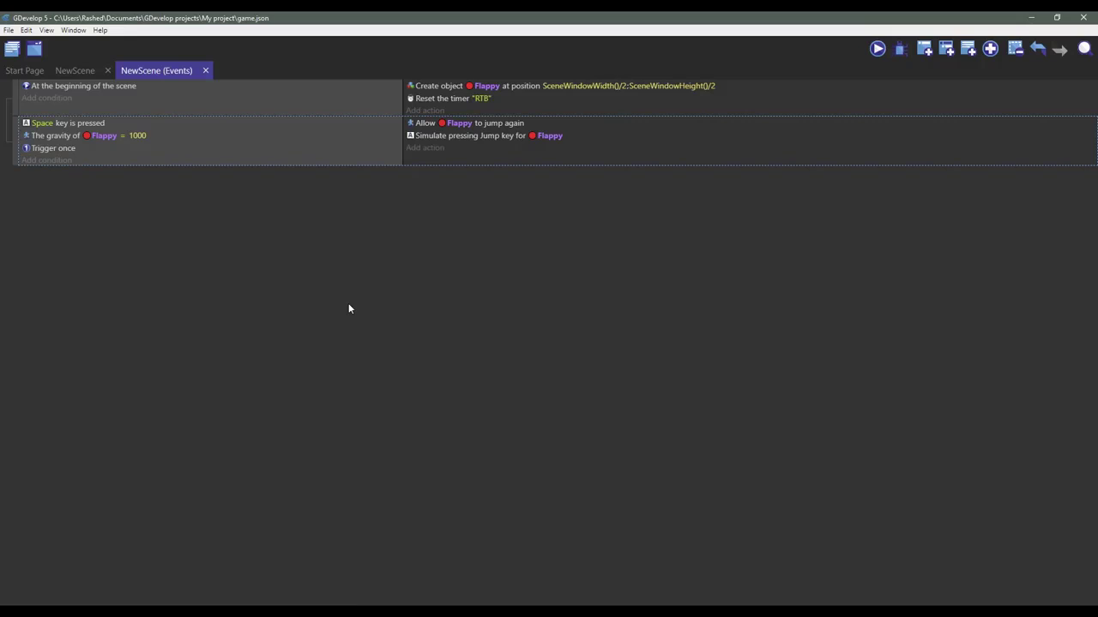
# Add a new event with a condition that scene timer "RTB" exceeds 5 seconds
pyautogui.click(924, 48)
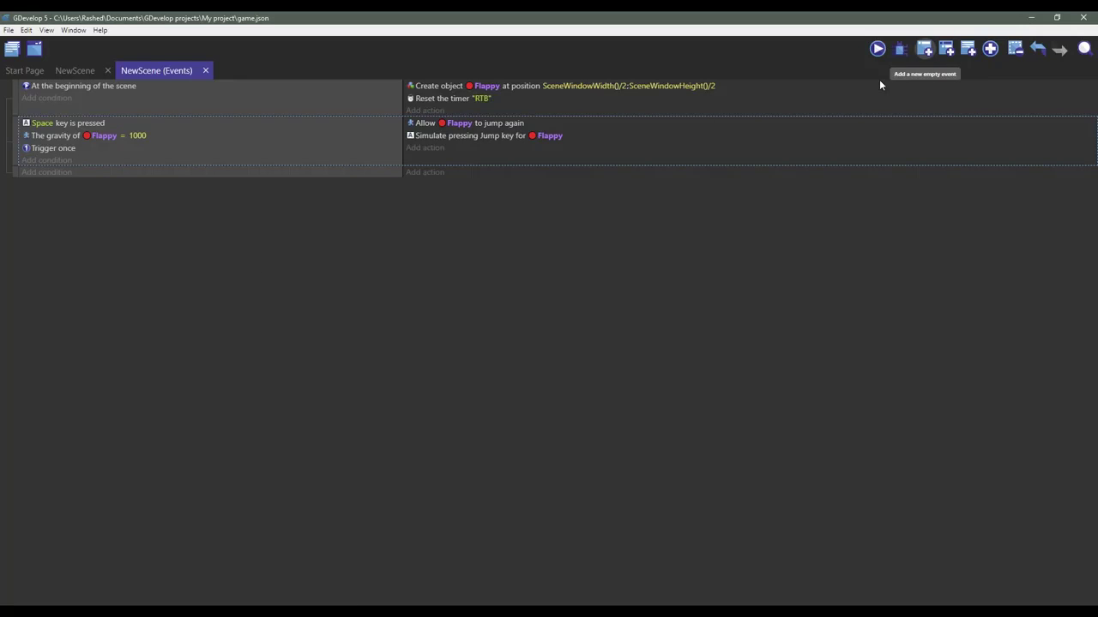
pyautogui.click(46, 172)
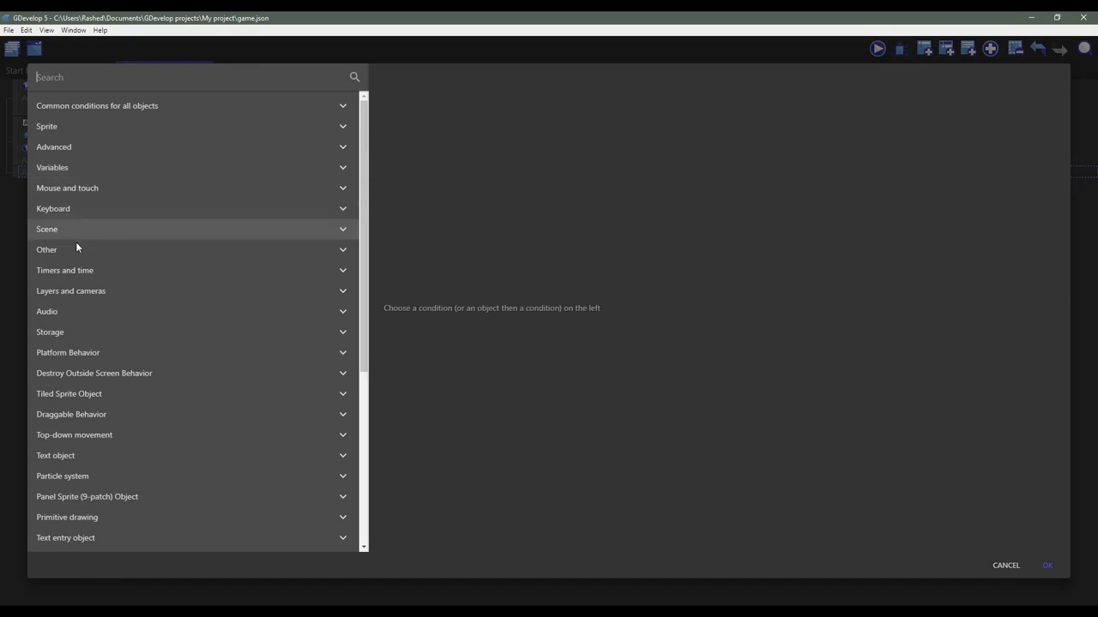
pyautogui.click(76, 268)
pyautogui.click(115, 306)
pyautogui.write('5')
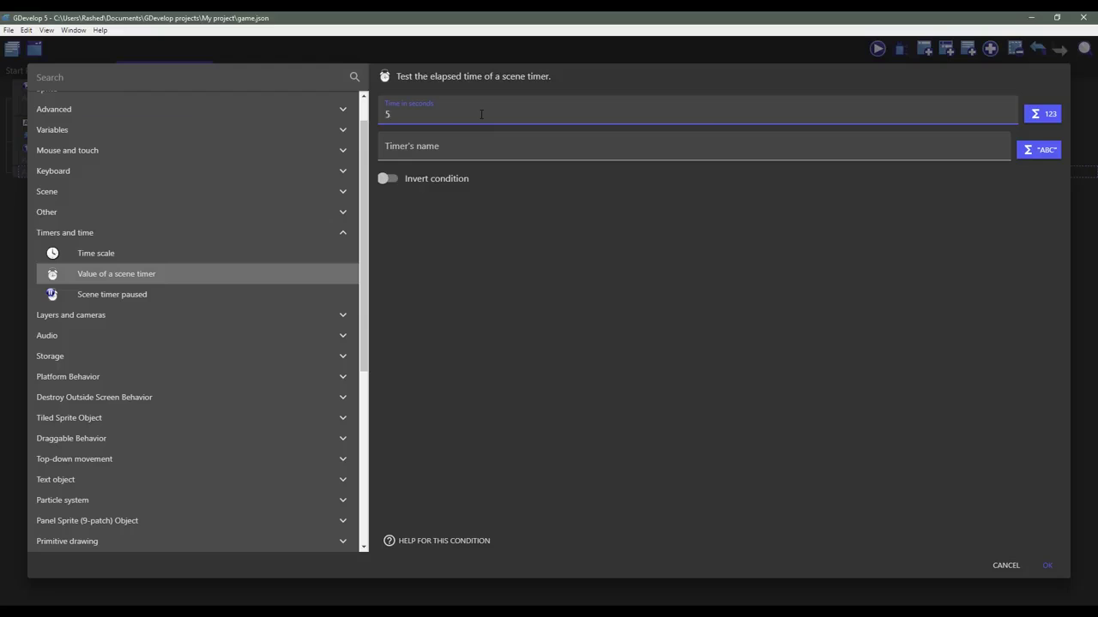
pyautogui.click(466, 143)
pyautogui.write('"RTB"')
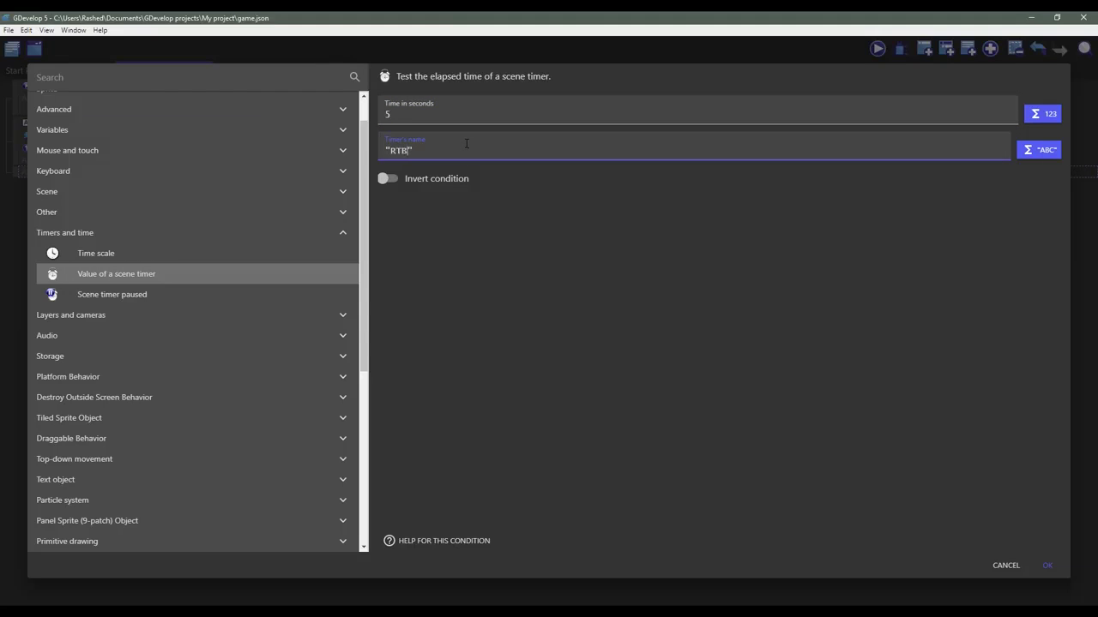
pyautogui.click(1047, 567)
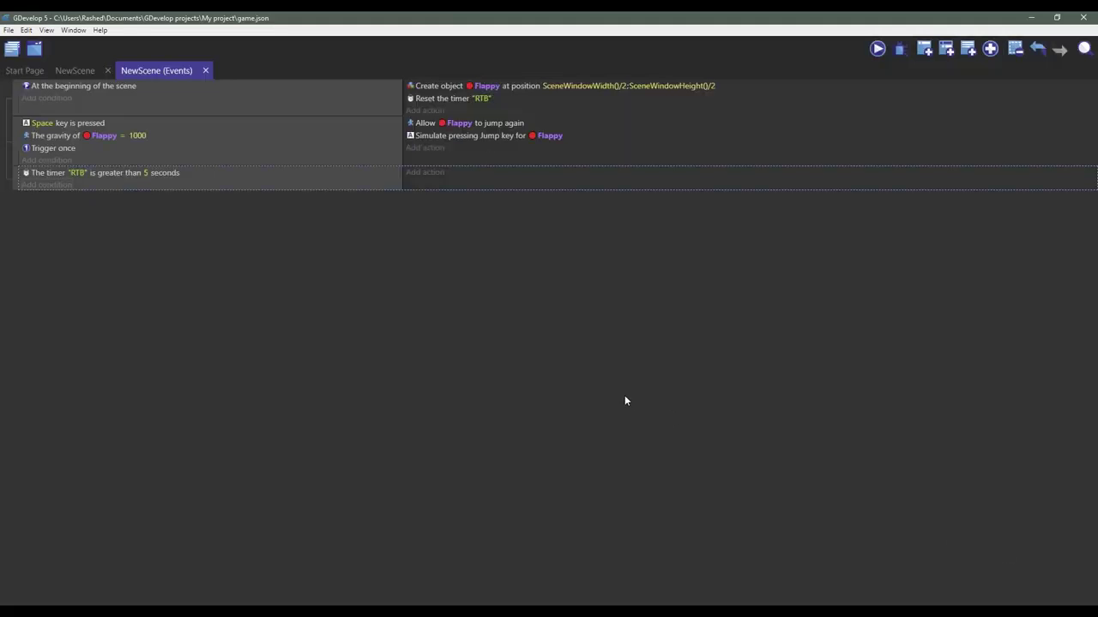
# Add a Trigger once condition to the timer event
pyautogui.click(45, 185)
pyautogui.write('T')
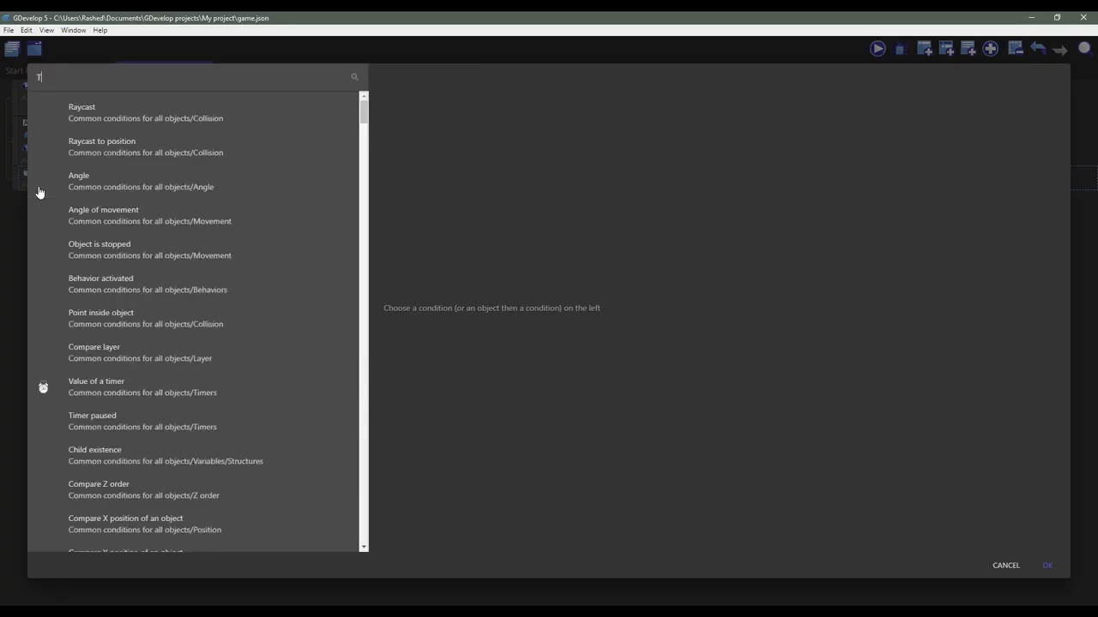
pyautogui.write('R')
pyautogui.click(57, 141)
pyautogui.press('Return')
# Add a condition that the number of Flappy objects equals 1
pyautogui.click(47, 206)
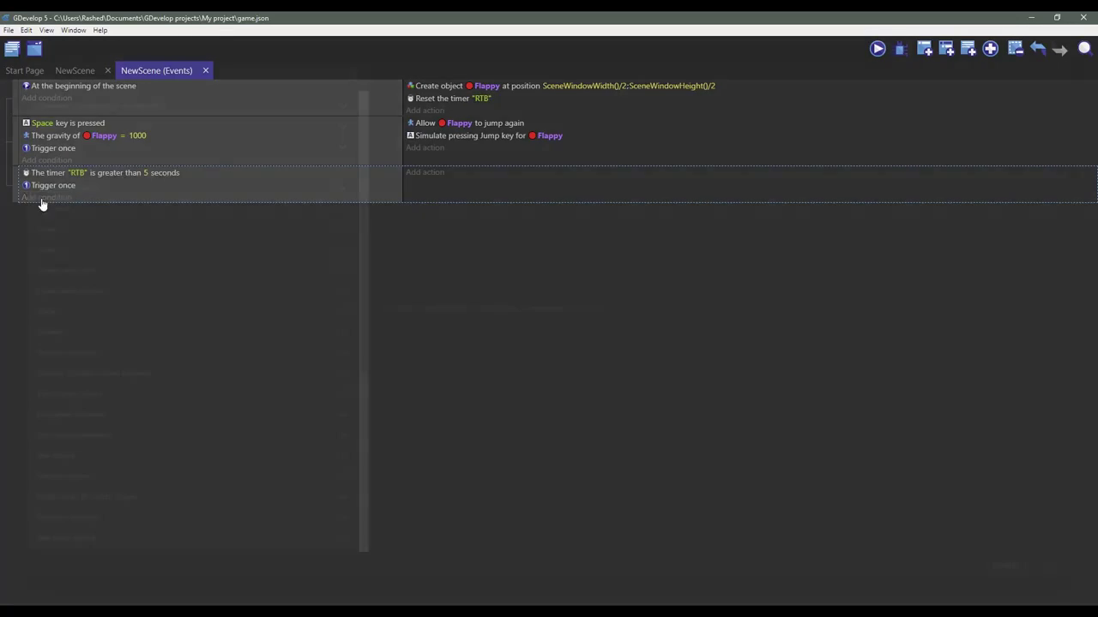
pyautogui.click(70, 105)
pyautogui.click(69, 330)
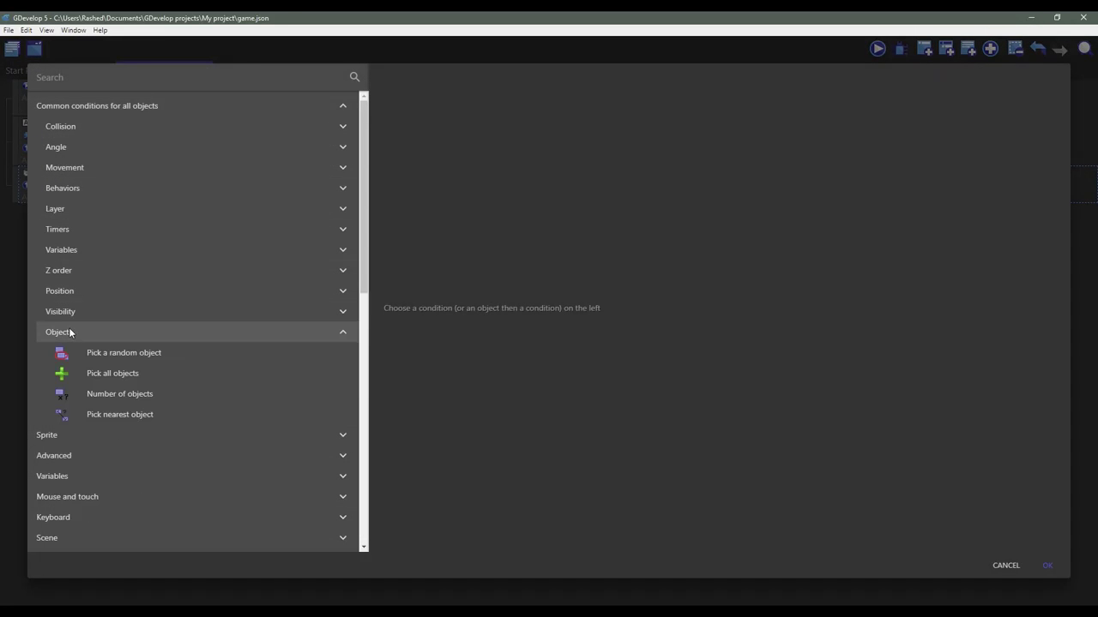
pyautogui.click(101, 394)
pyautogui.click(463, 151)
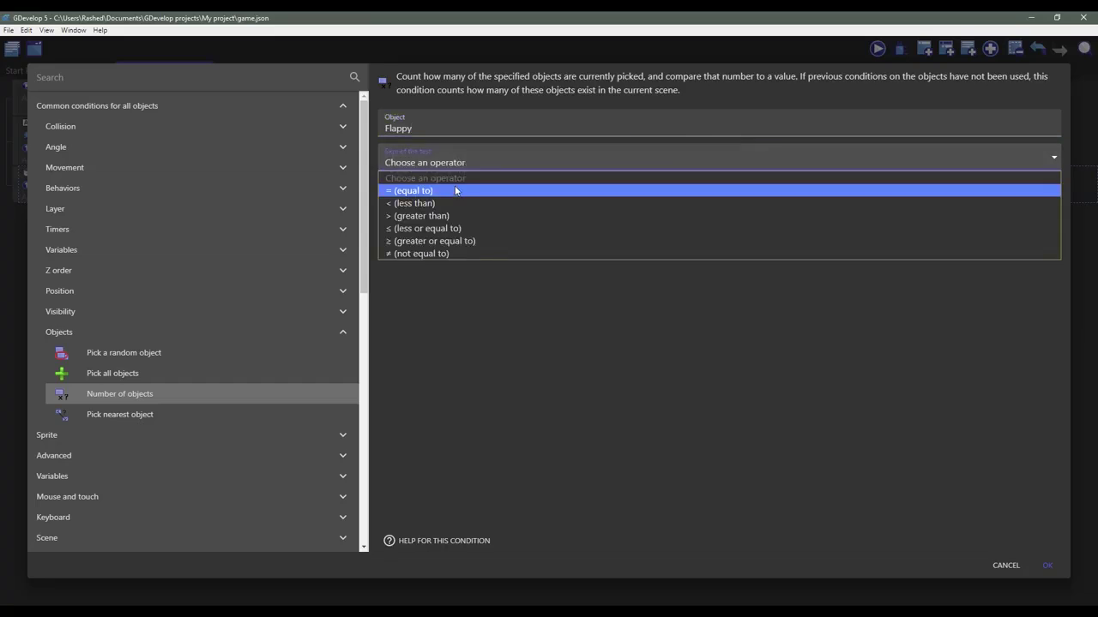
pyautogui.click(455, 191)
pyautogui.write('1')
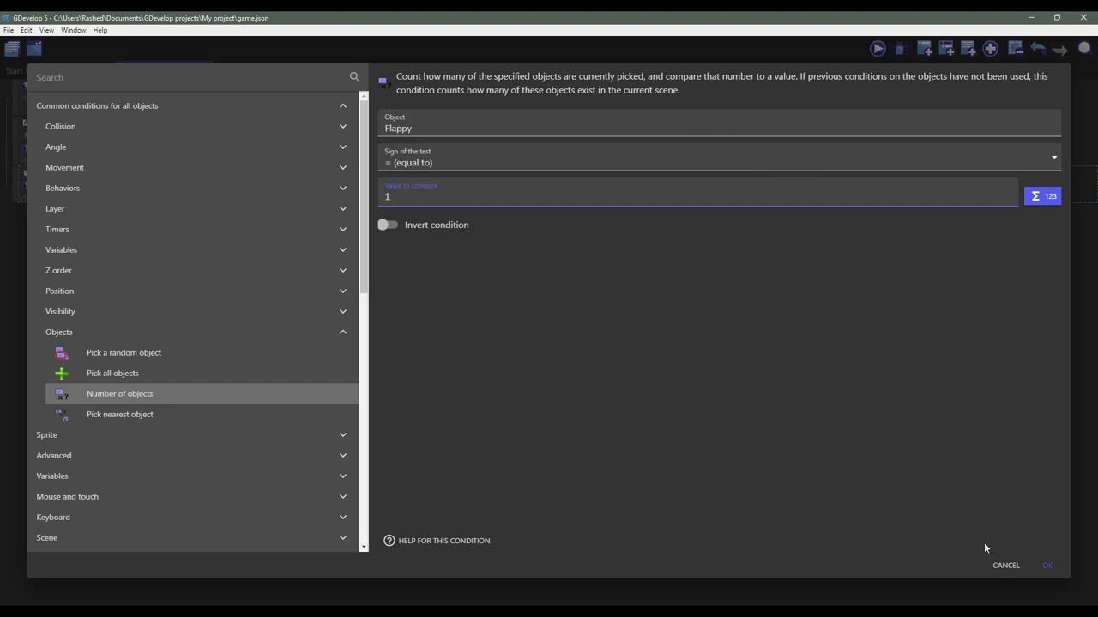
pyautogui.click(1047, 565)
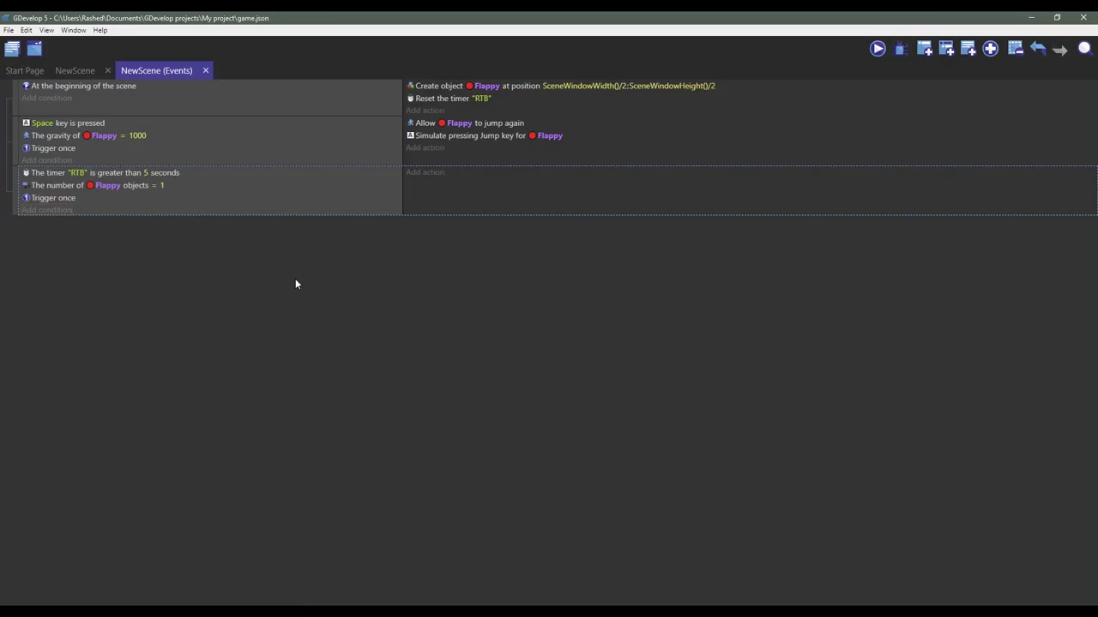
# Create Pipe at X = Flappy.PointX("")*1.5, Y = SceneWindowHeight()/RandomFloatInRange(3, 5)
pyautogui.click(427, 179)
pyautogui.write('CRE')
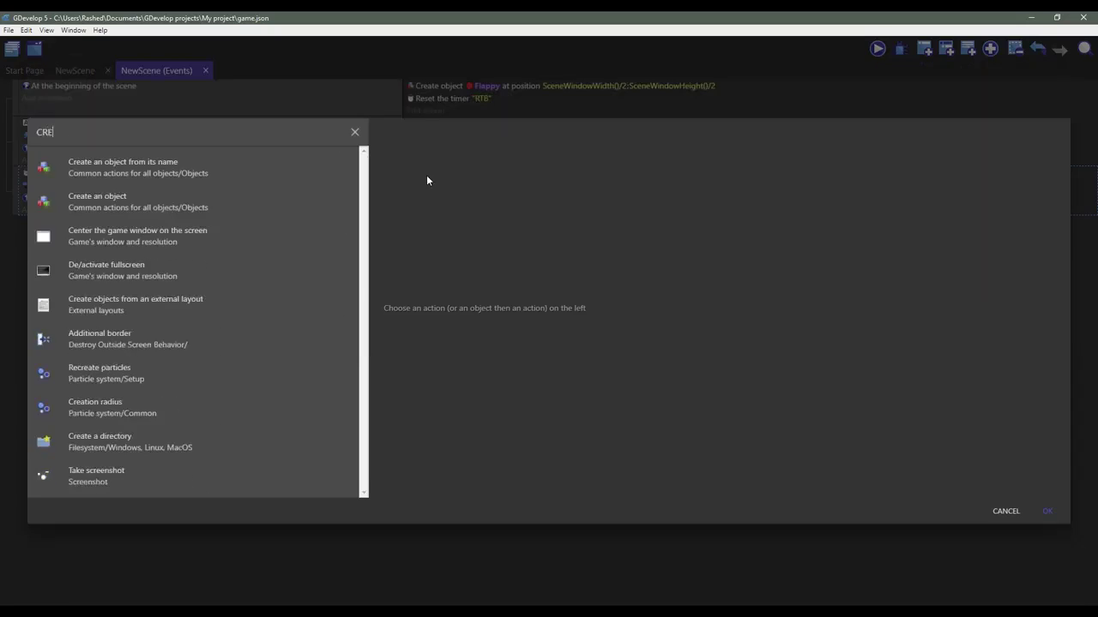
pyautogui.write('A')
pyautogui.click(237, 271)
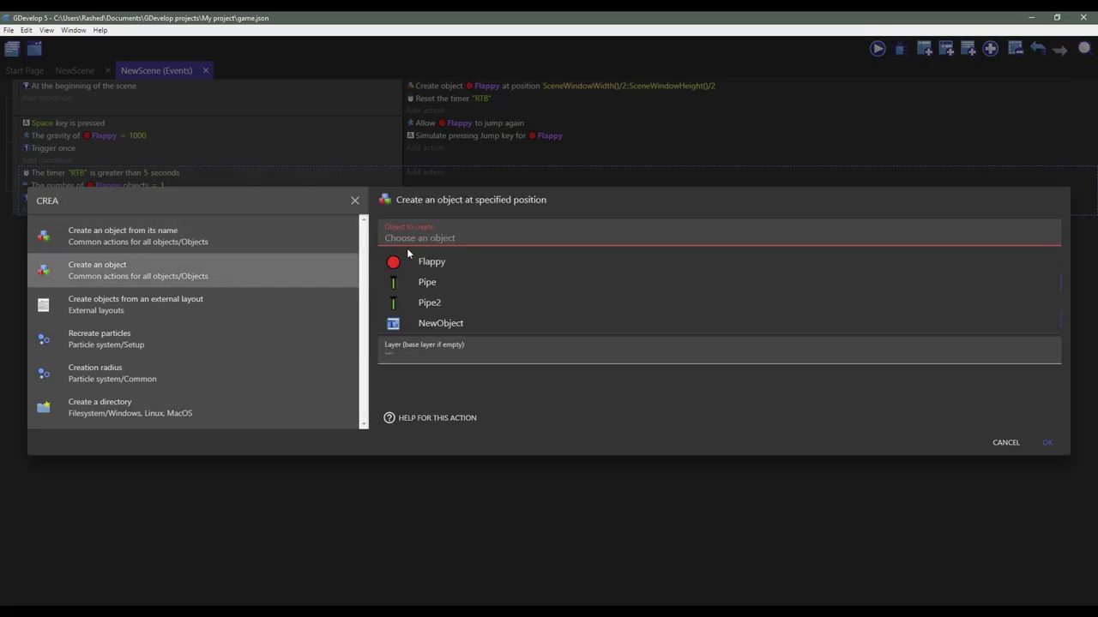
pyautogui.click(453, 280)
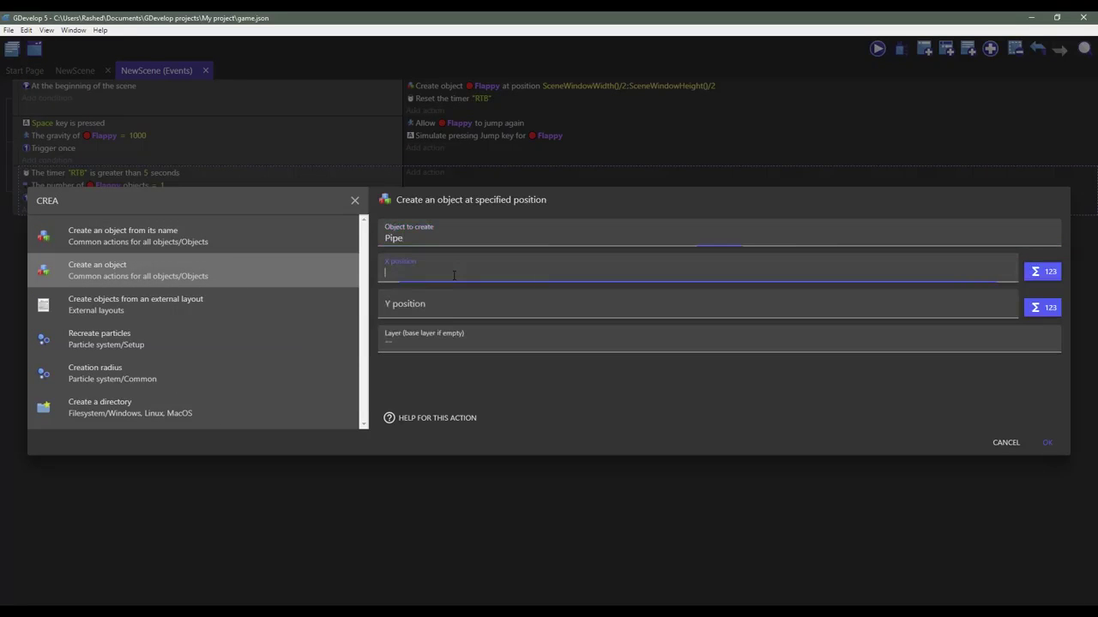
pyautogui.write('Flapp')
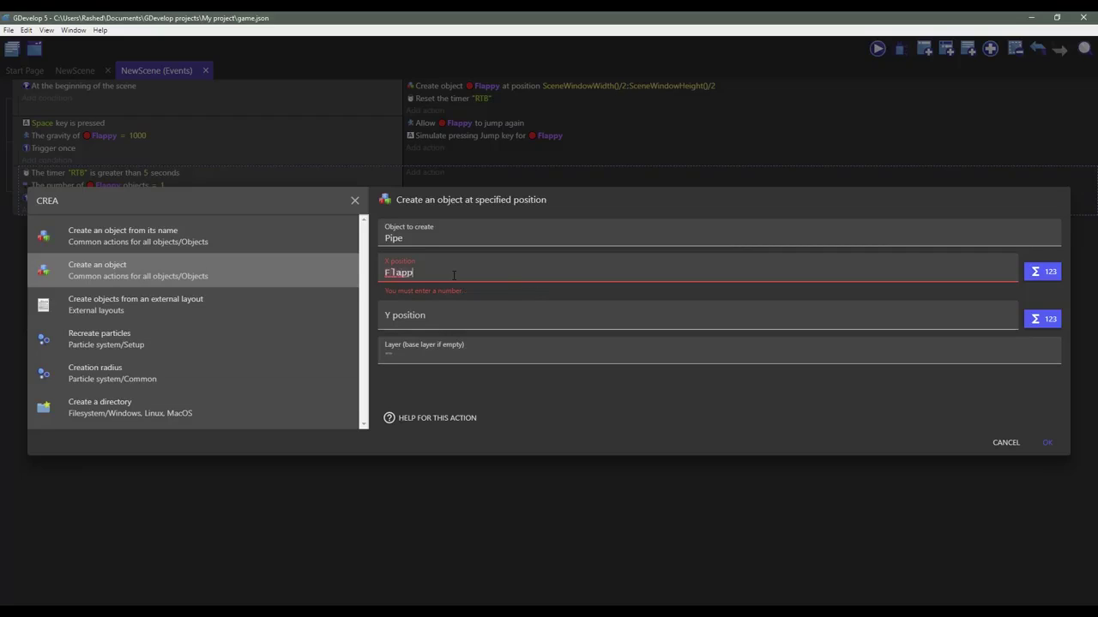
pyautogui.write('y.PoiX')
pyautogui.press('Left')
pyautogui.write('PointX')
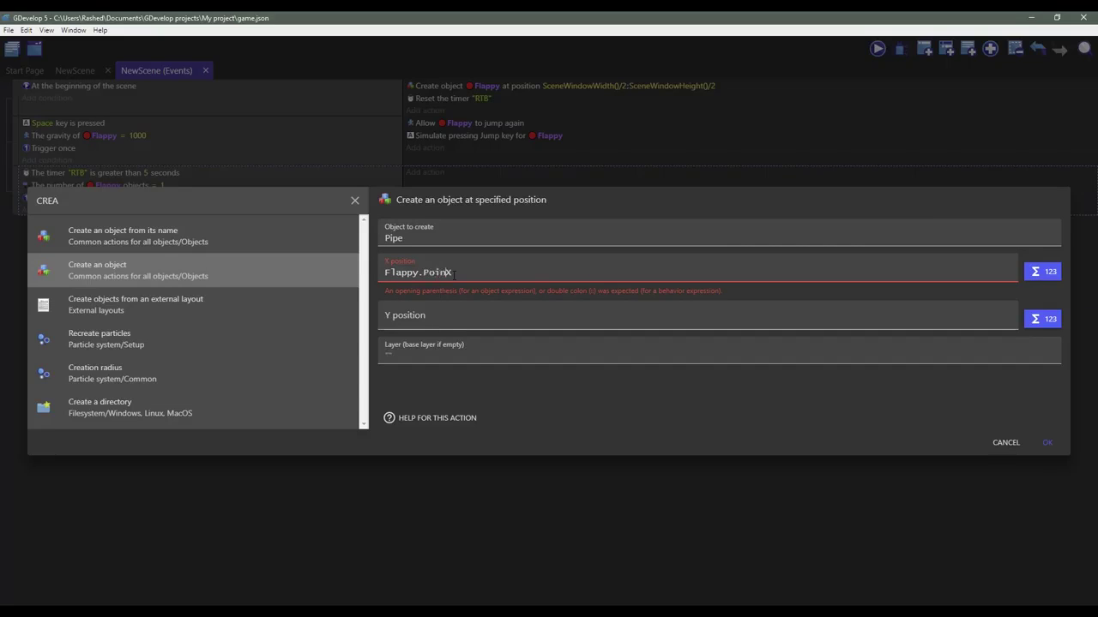
pyautogui.write('("")')
pyautogui.write('*1.5')
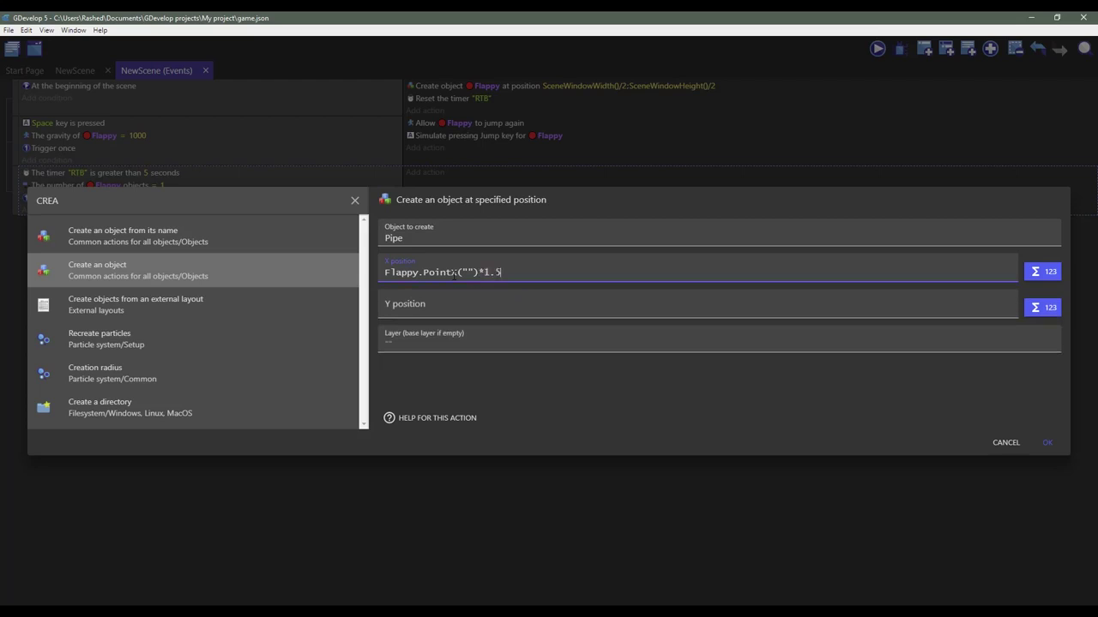
pyautogui.click(502, 297)
pyautogui.write('cene')
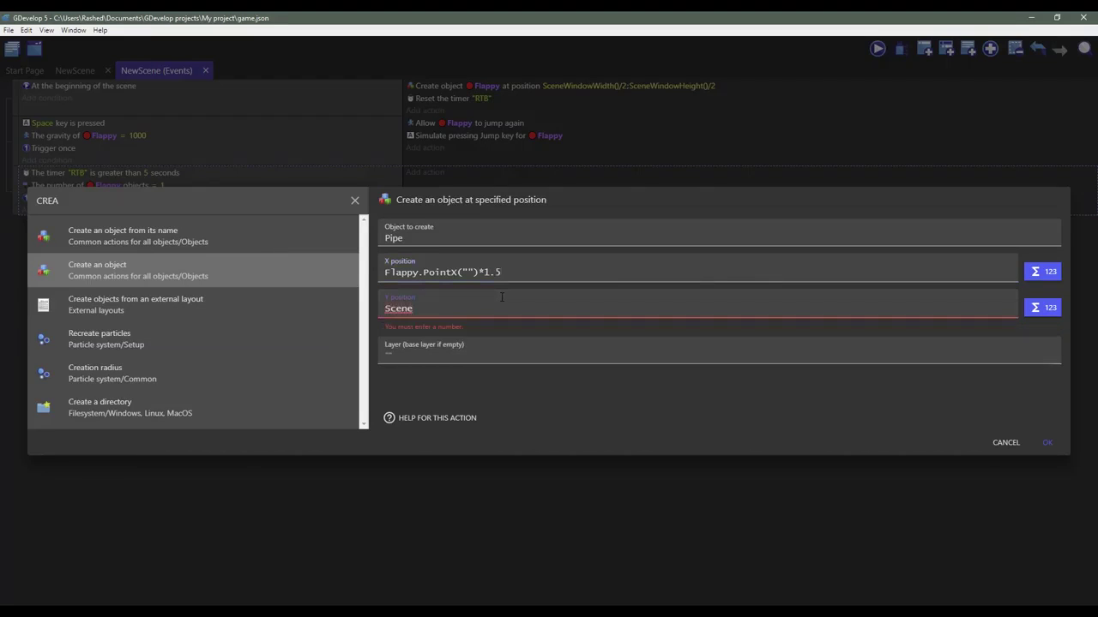
pyautogui.write('WindowHeight')
pyautogui.write('()/')
pyautogui.write('RandomFloatIn')
pyautogui.write('Range(')
pyautogui.write('3, 5')
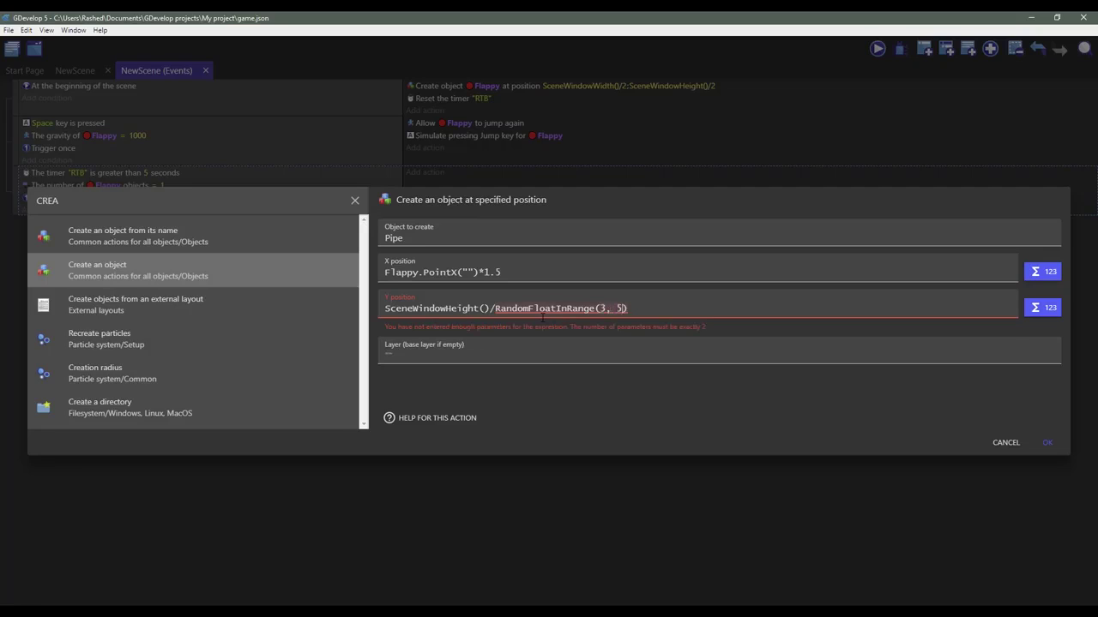
pyautogui.click(1049, 442)
pyautogui.click(451, 172)
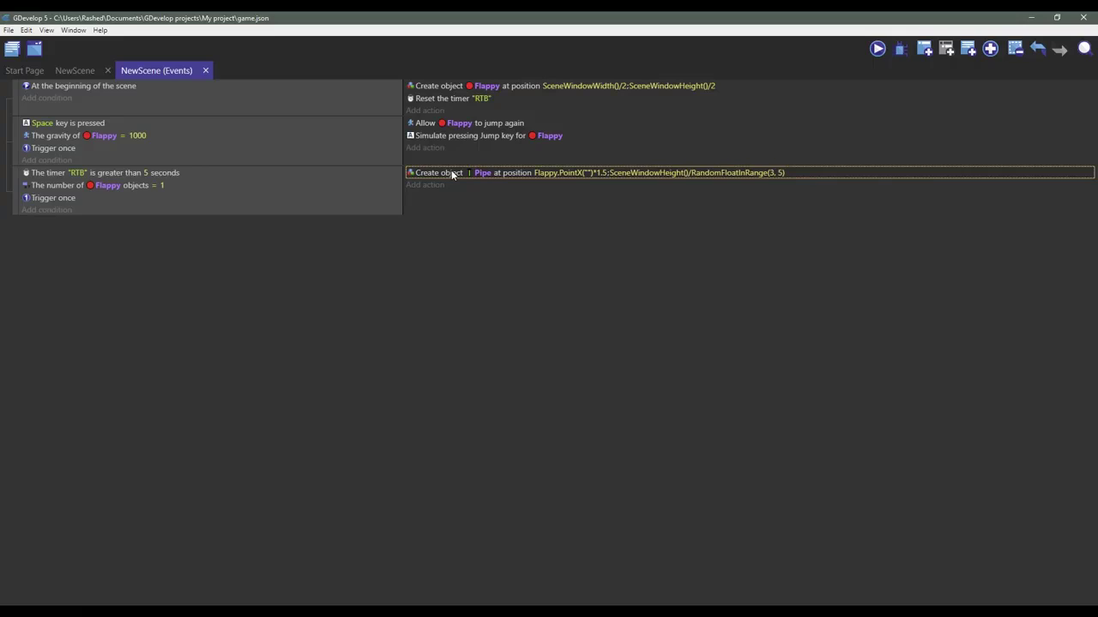
# Duplicate the create-Pipe action and switch the copy's object to Pipe2
pyautogui.hotkey('ctrl', 'c')
pyautogui.hotkey('ctrl', 'v')
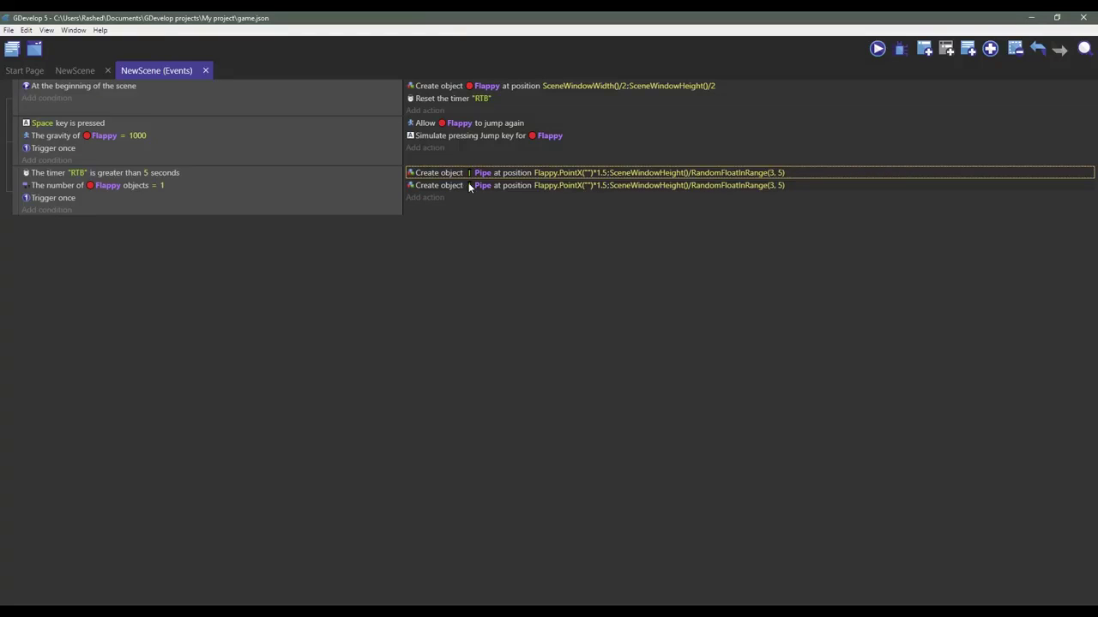
pyautogui.click(469, 185)
pyautogui.write('2')
pyautogui.click(487, 245)
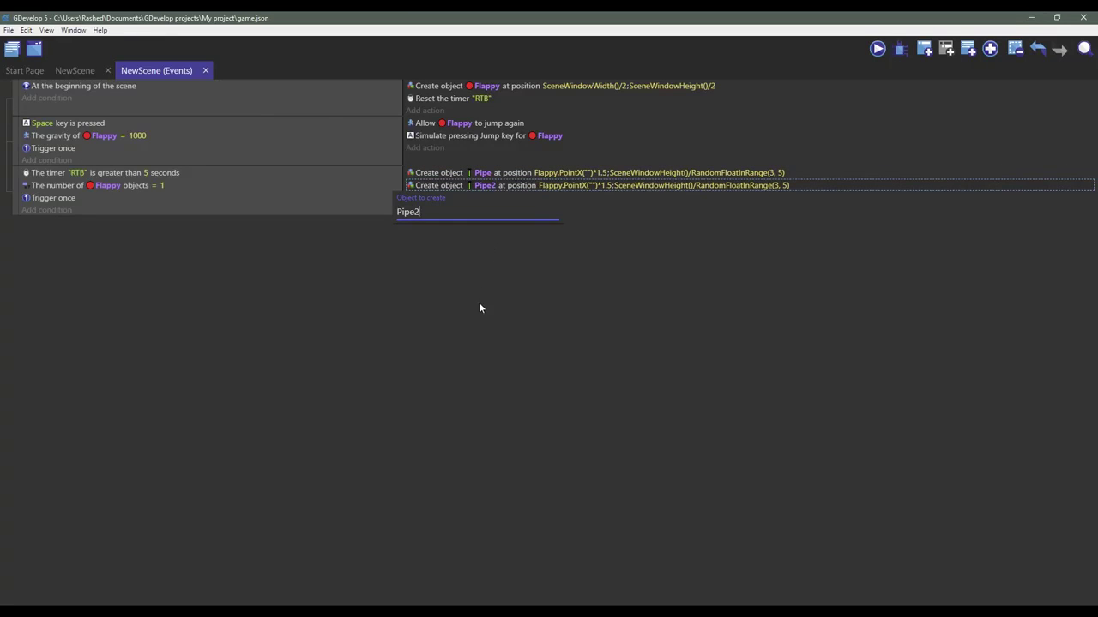
pyautogui.click(479, 301)
# Set the Pipe2 action's X position to Pipe.PointX("")
pyautogui.doubleClick(515, 188)
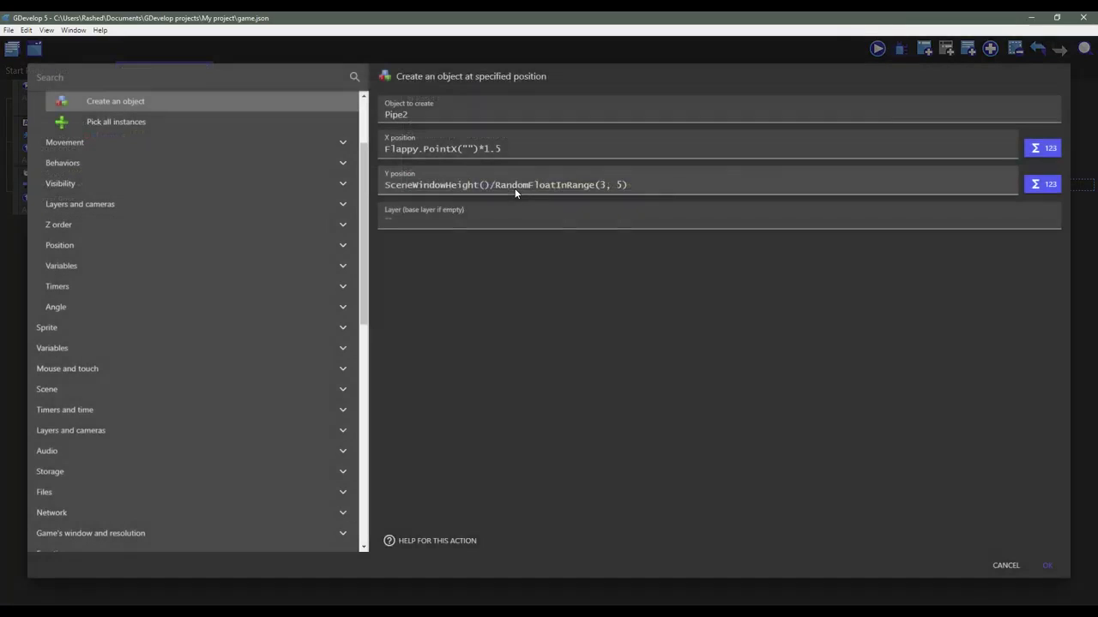
pyautogui.moveTo(439, 149); pyautogui.dragTo(501, 149)
pyautogui.hotkey('ctrl', 'a')
pyautogui.press('BackSpace')
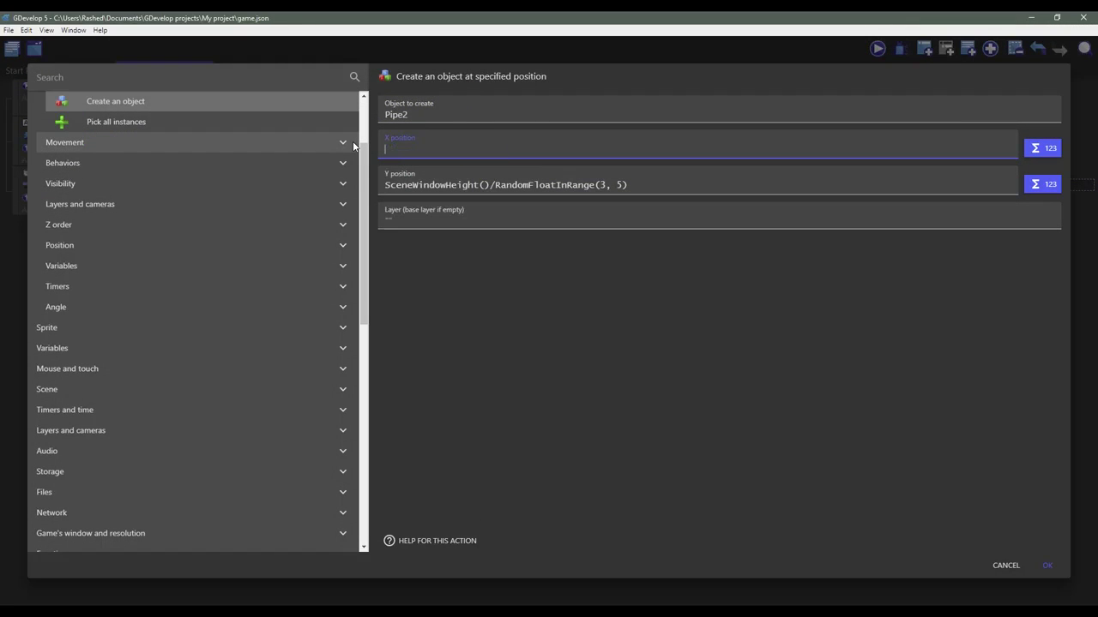
pyautogui.write('Pipe')
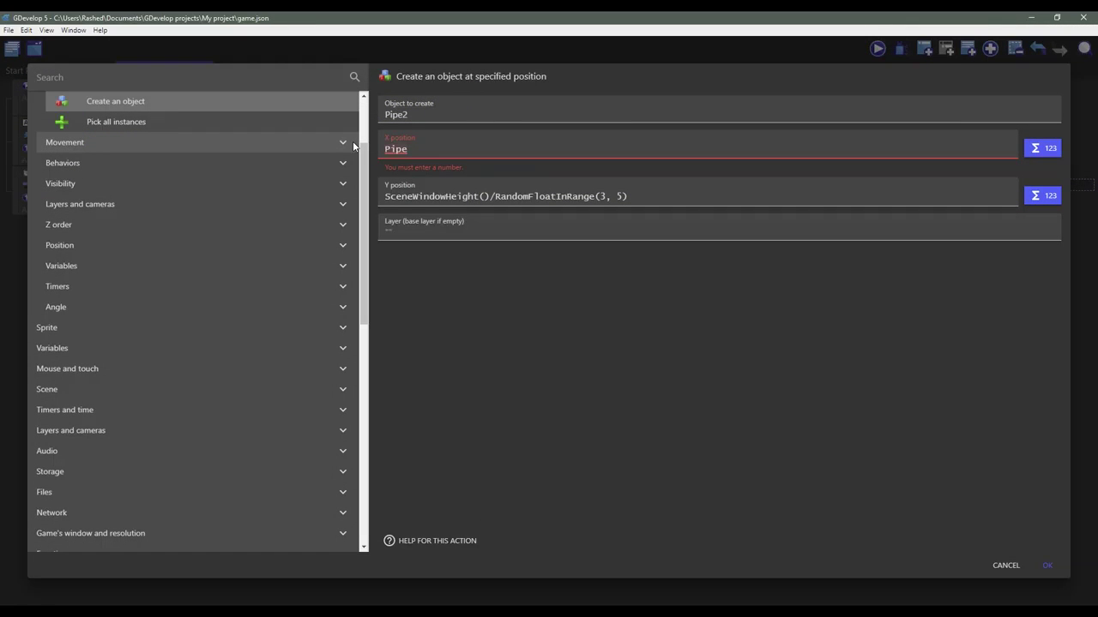
pyautogui.write('.Point')
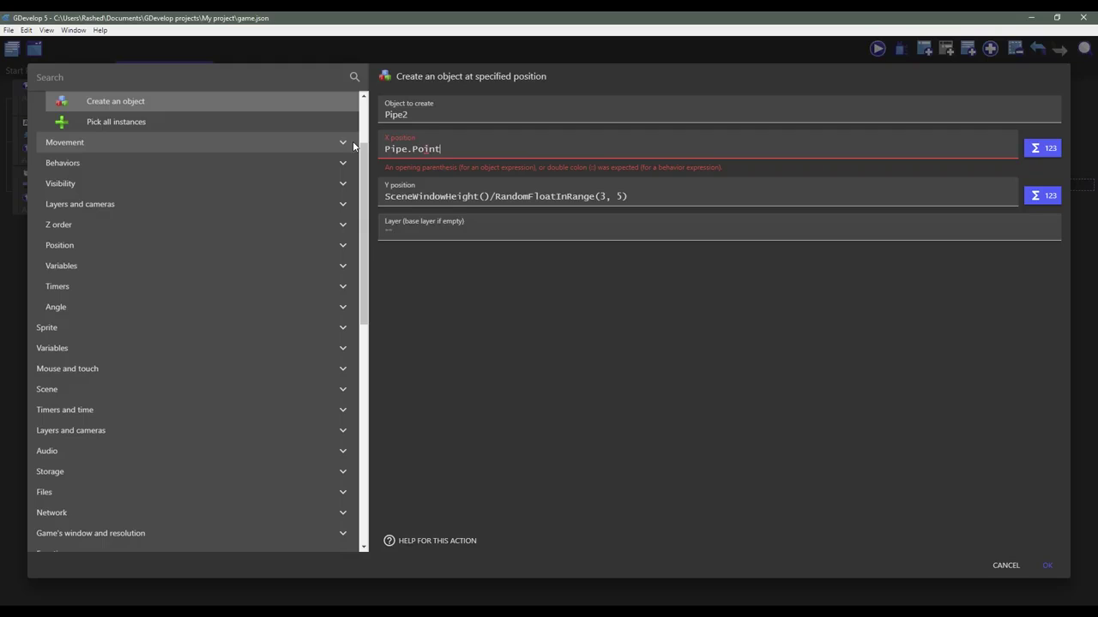
pyautogui.write(')')
pyautogui.press('Left')
pyautogui.write('""')
pyautogui.hotkey('ctrl', 'a')
pyautogui.hotkey('ctrl', 'c')
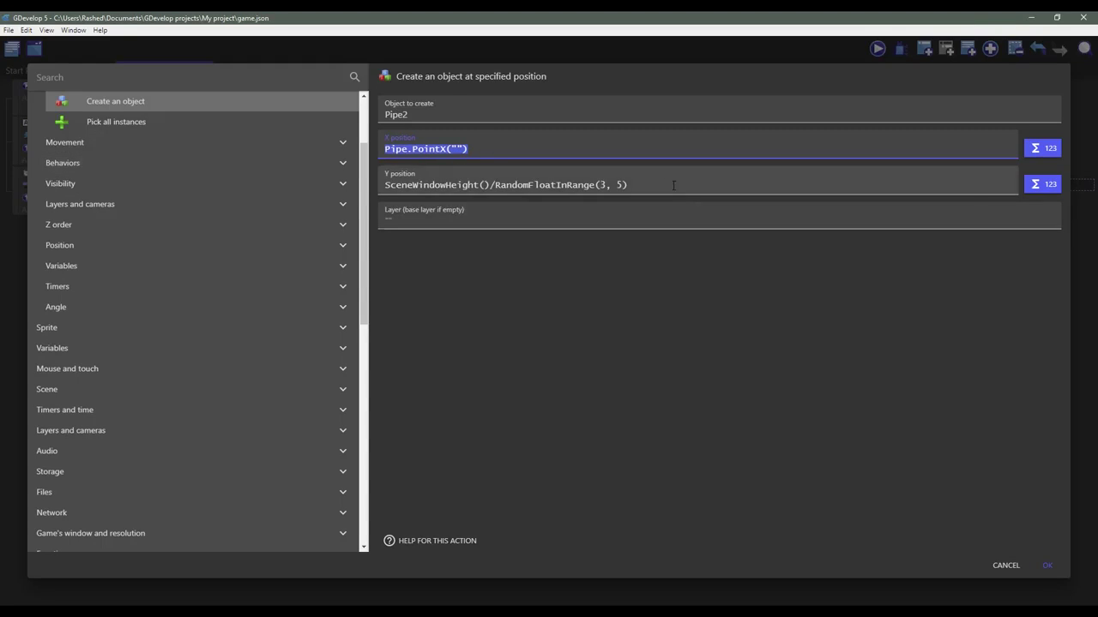
# Set the Pipe2 action's Y position to Pipe.PointY("")+250 and confirm
pyautogui.click(474, 184)
pyautogui.hotkey('ctrl', 'a')
pyautogui.hotkey('ctrl', 'v')
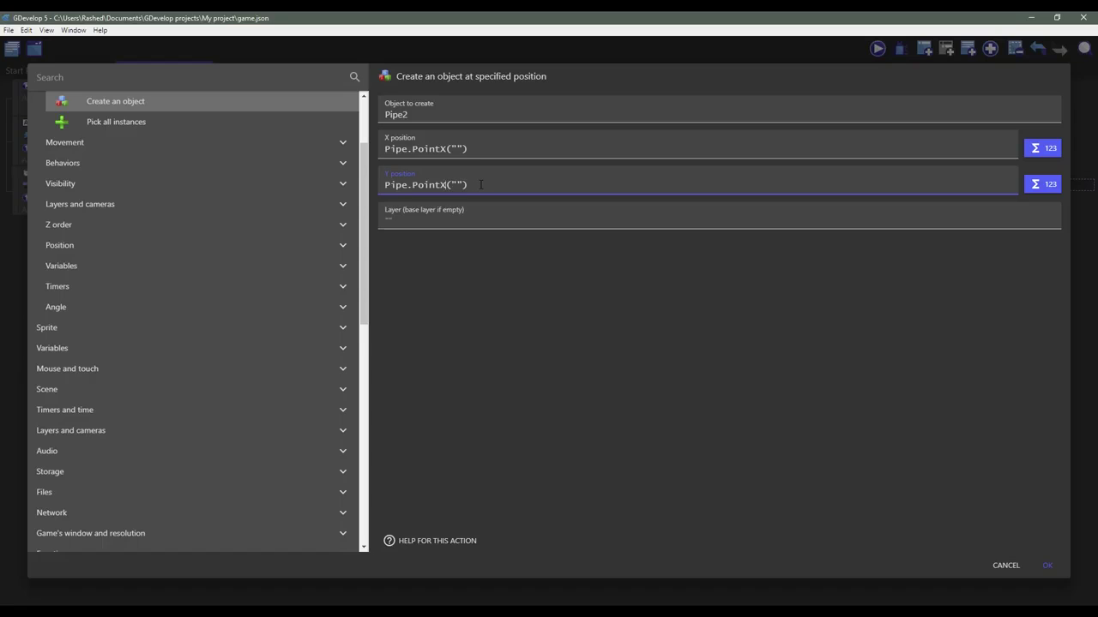
pyautogui.press('BackSpace')
pyautogui.write('Y')
pyautogui.write('250')
pyautogui.click(1050, 566)
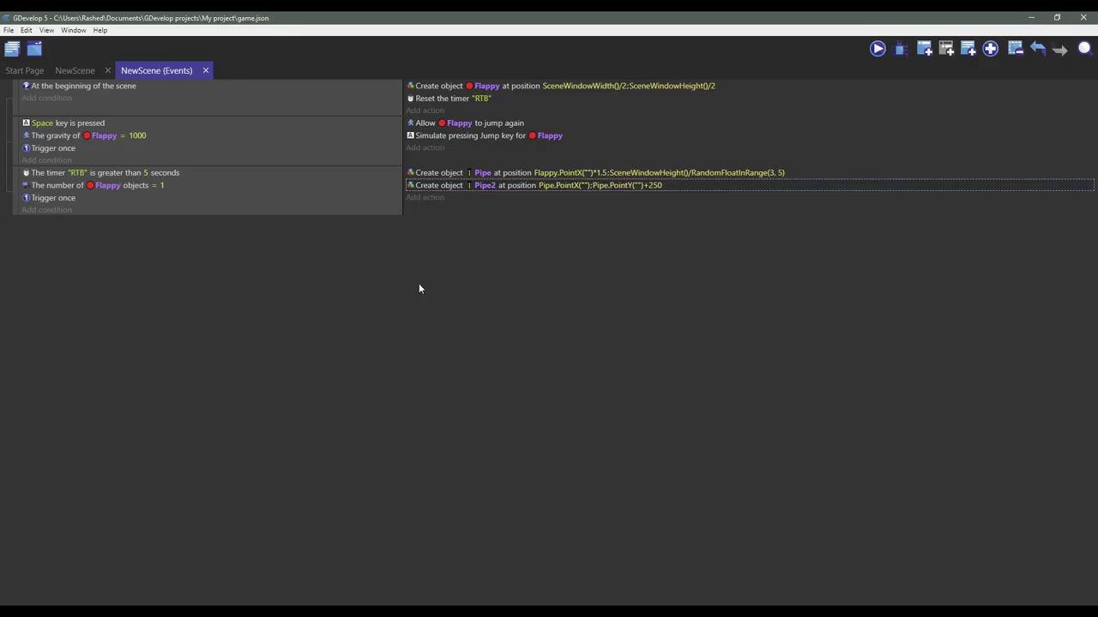
# Create an object group containing Pipe and Pipe2
pyautogui.click(75, 71)
pyautogui.click(898, 48)
pyautogui.click(943, 107)
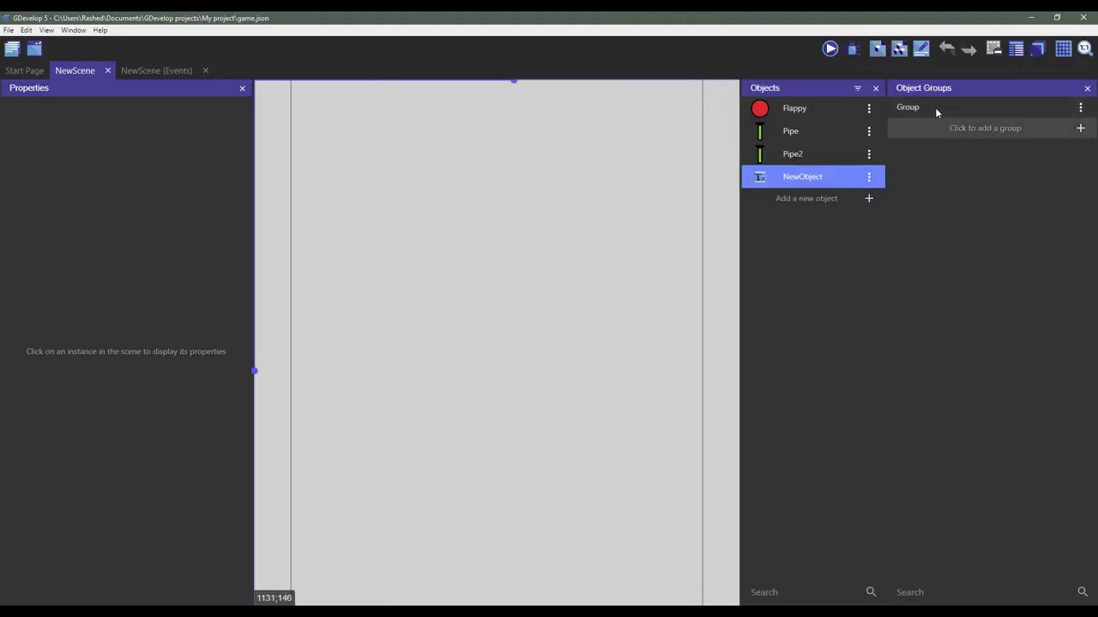
pyautogui.write('Pipe')
pyautogui.press('Return')
pyautogui.write('Pipe')
pyautogui.click(451, 400)
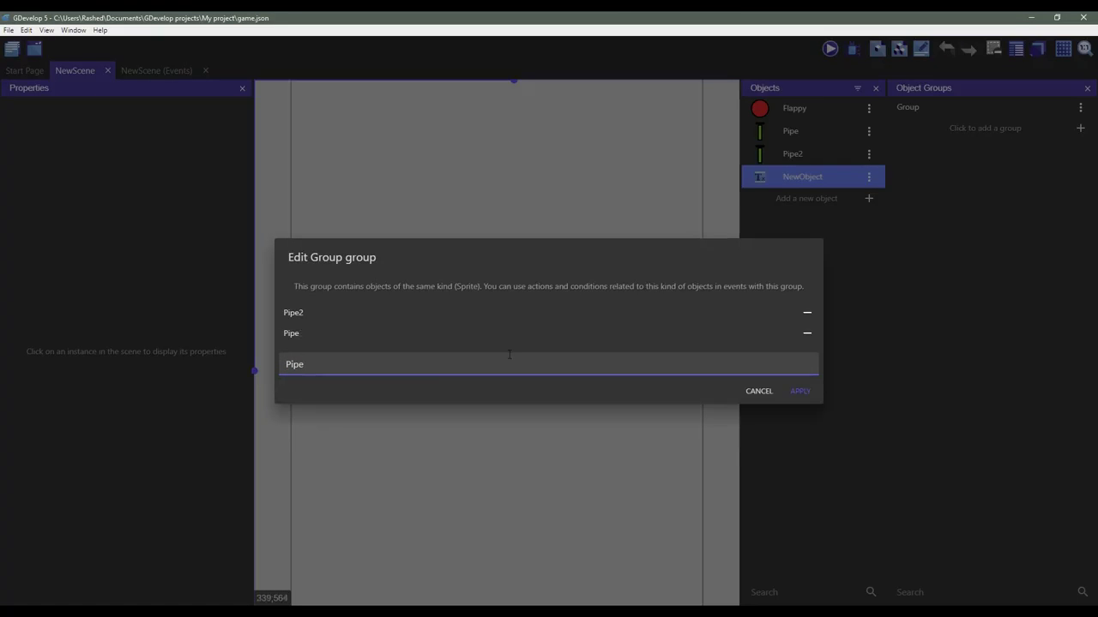
pyautogui.click(795, 390)
# Give Flappy a custom collision mask with an added polygon
pyautogui.click(798, 131)
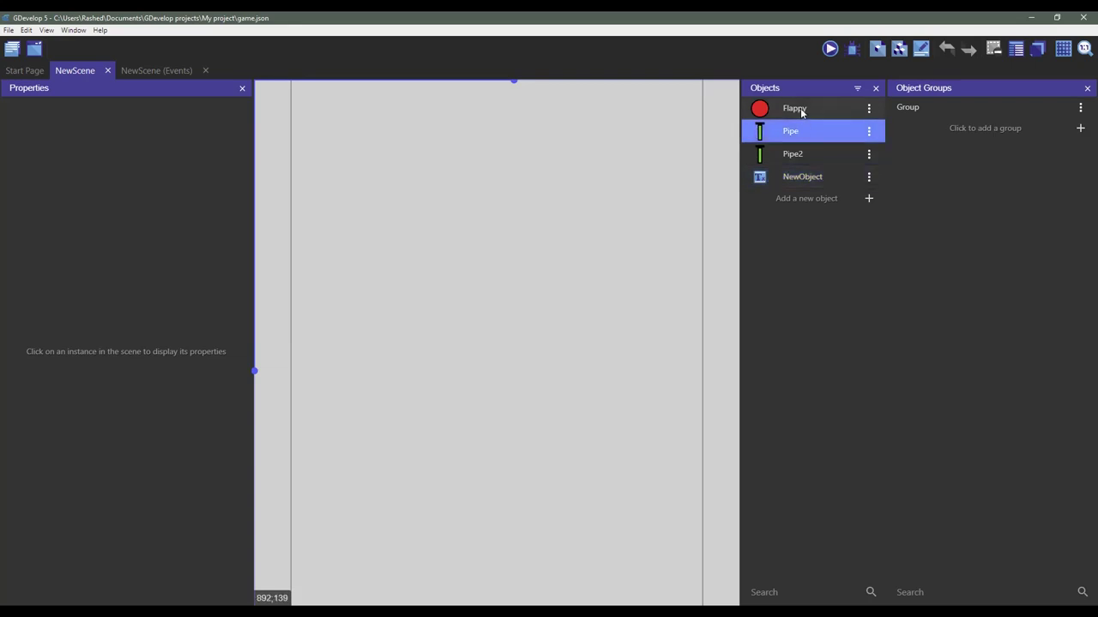
pyautogui.doubleClick(793, 108)
pyautogui.click(307, 383)
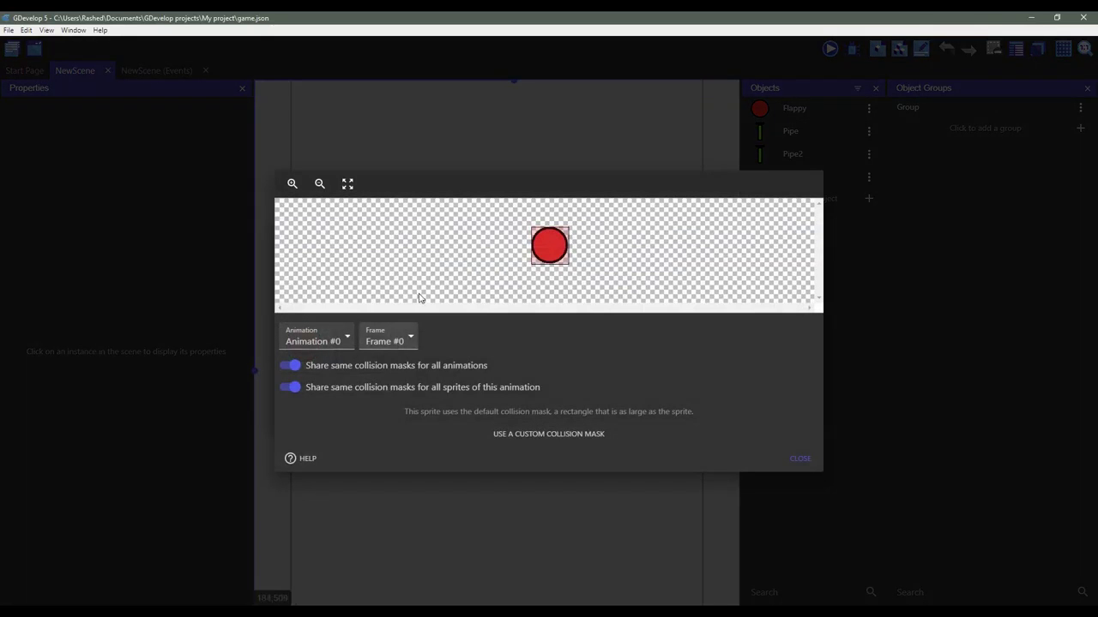
pyautogui.click(545, 436)
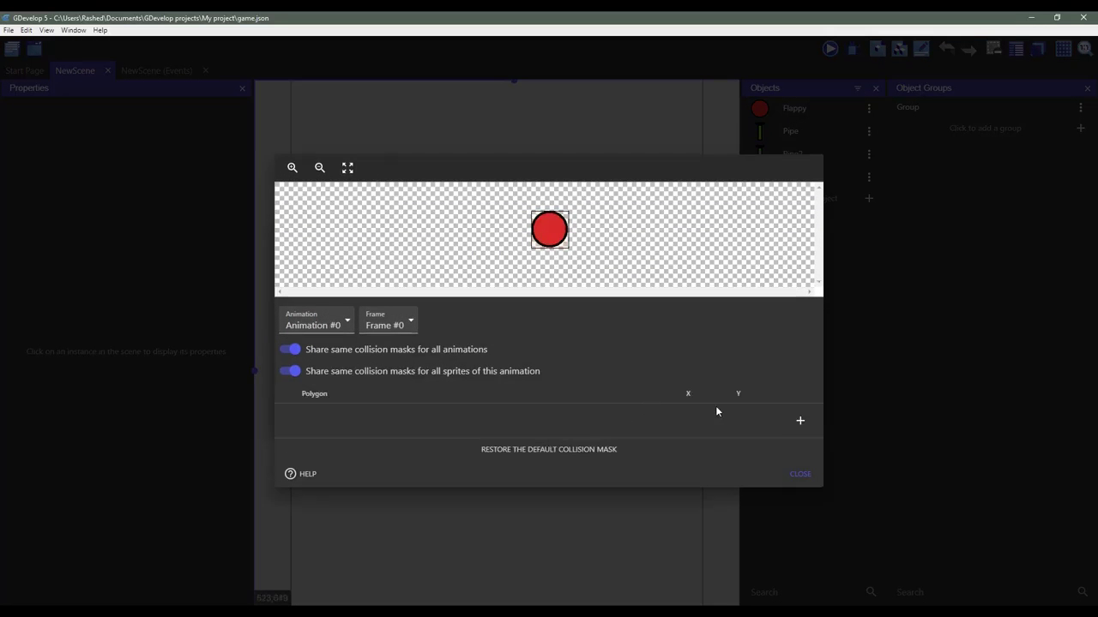
pyautogui.click(798, 421)
pyautogui.click(794, 565)
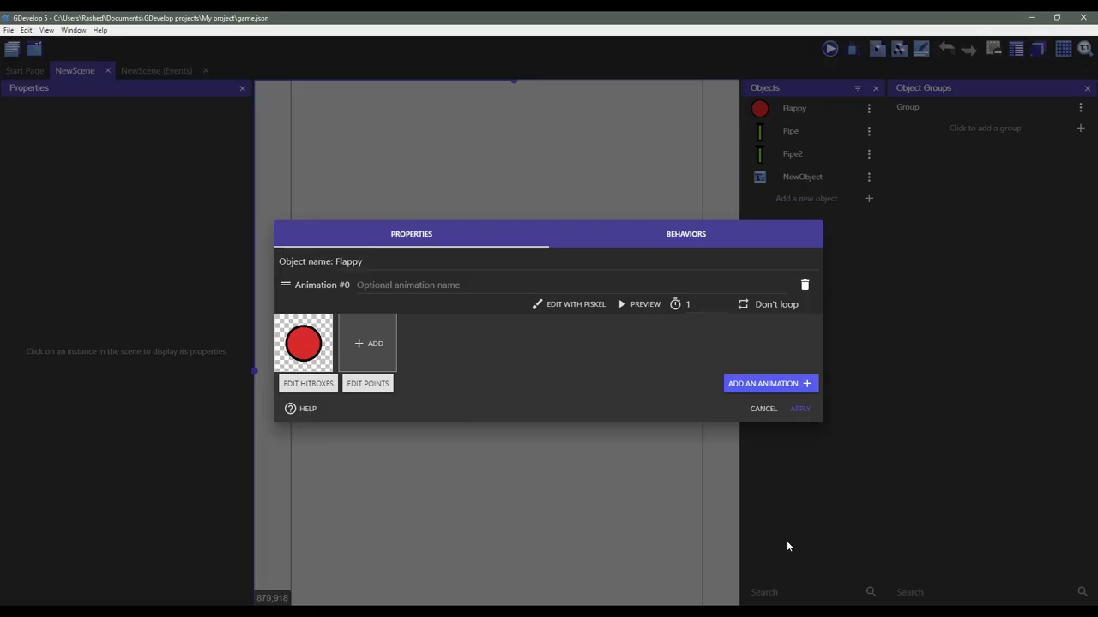
pyautogui.click(798, 411)
# Set the Pipe sprite's origin point to X 0, Y 64
pyautogui.click(817, 139)
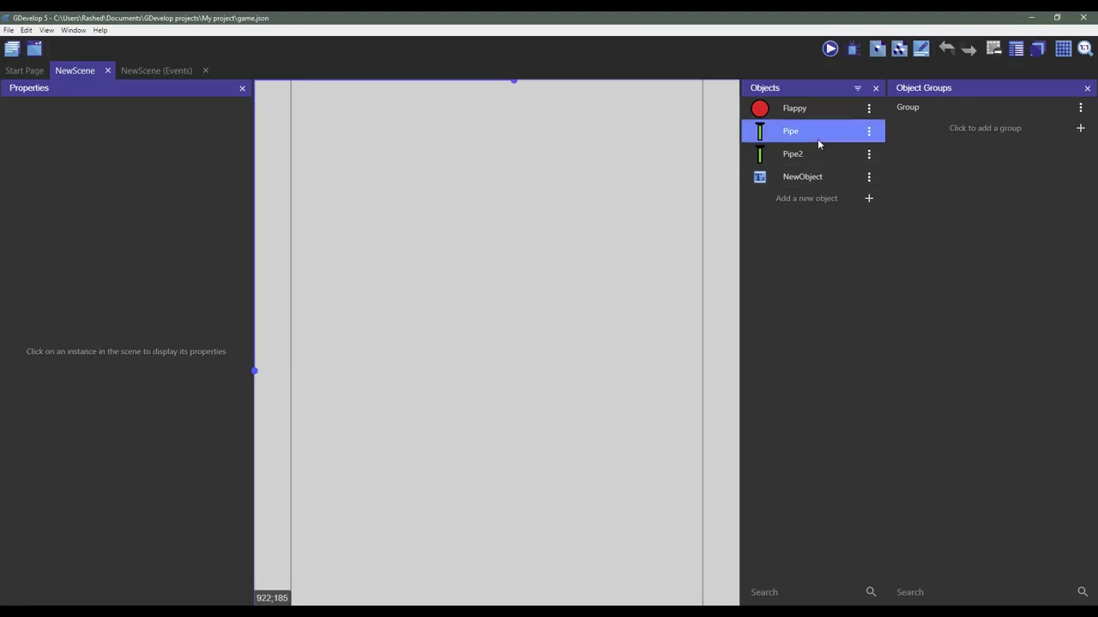
pyautogui.doubleClick(818, 139)
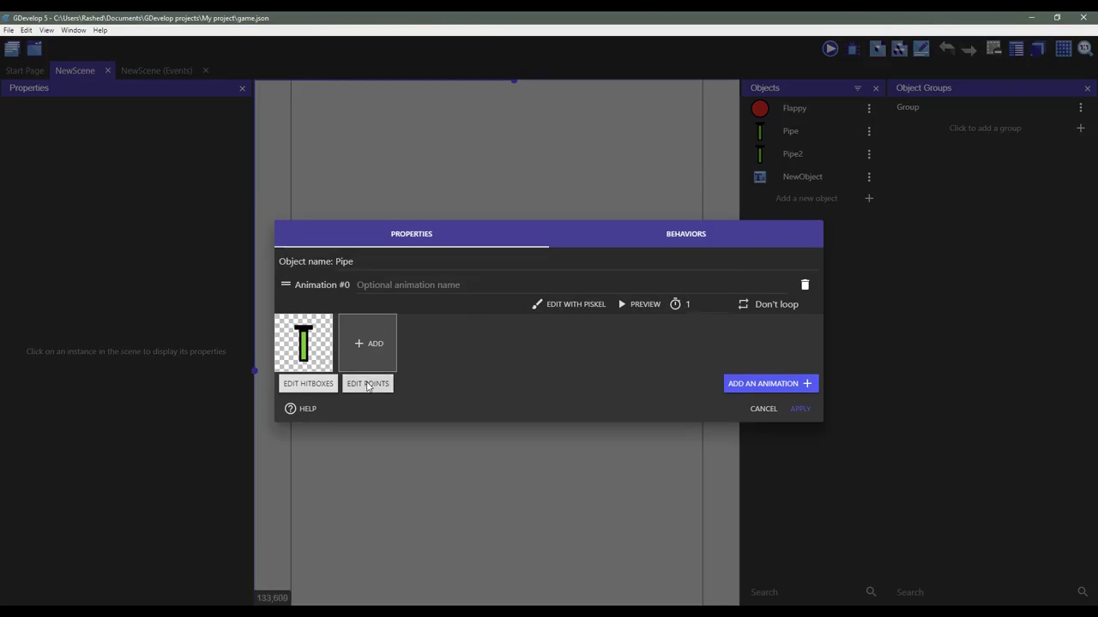
pyautogui.click(367, 384)
pyautogui.click(739, 396)
pyautogui.write('64')
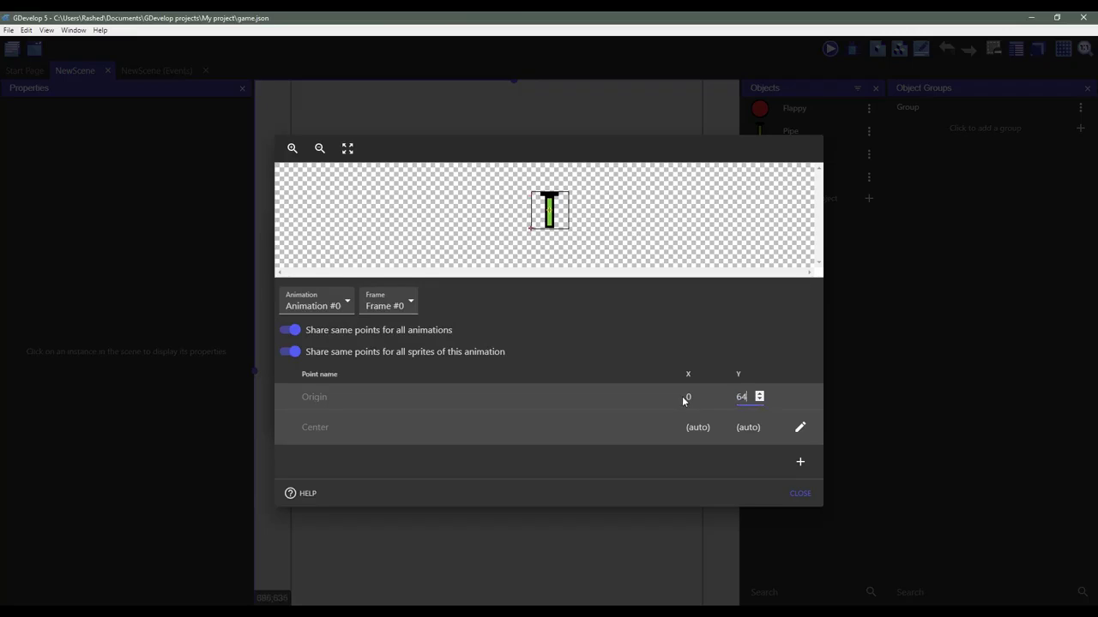
pyautogui.click(802, 496)
# Flip the Pipe sprite upside down in Piskel and save it
pyautogui.click(557, 304)
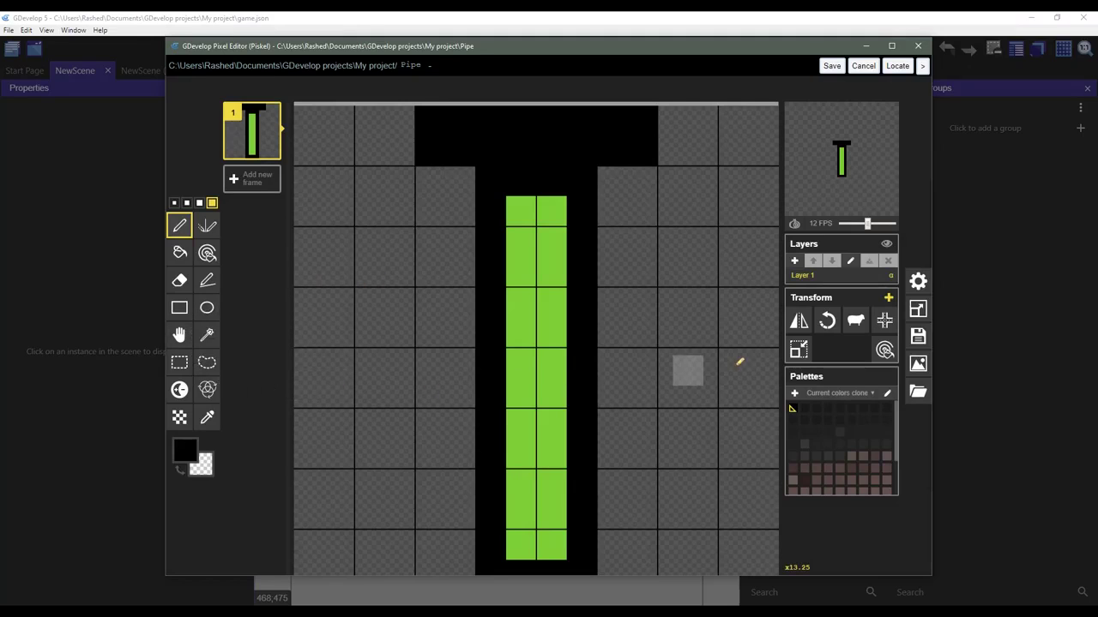
pyautogui.click(829, 330)
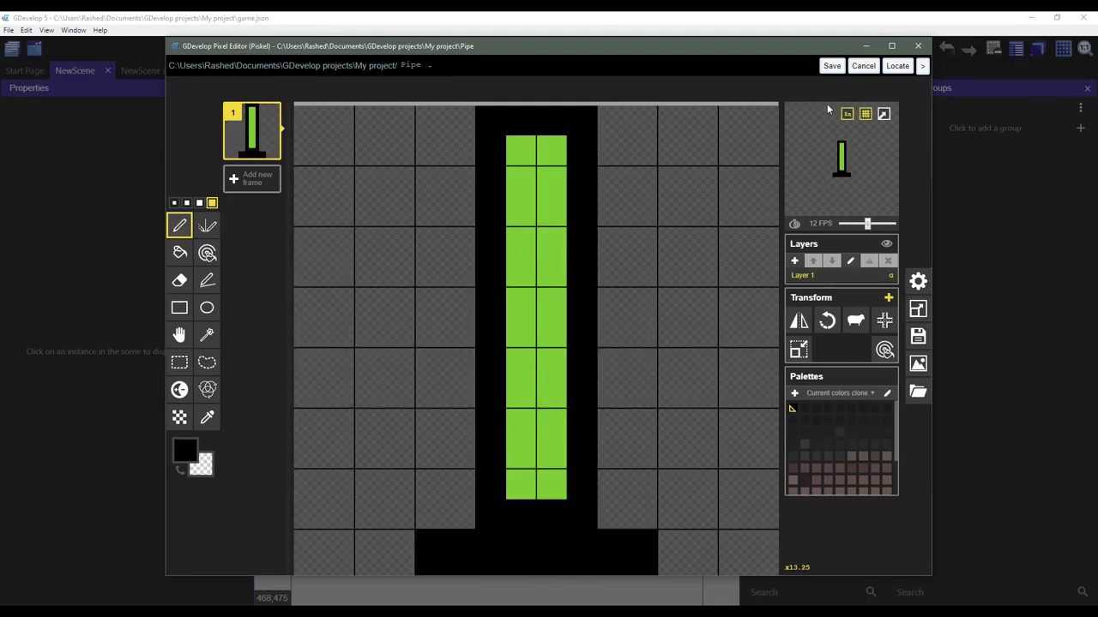
pyautogui.click(831, 73)
# Give Pipe a custom four-point collision mask fitted to the pipe image, then apply
pyautogui.click(307, 382)
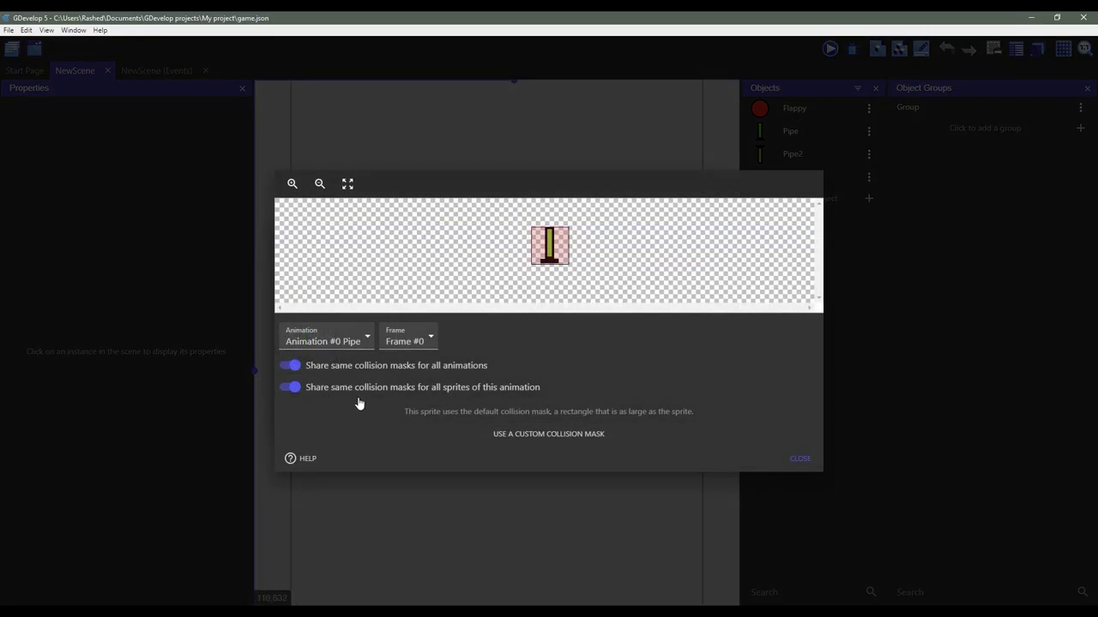
pyautogui.click(546, 435)
pyautogui.click(791, 421)
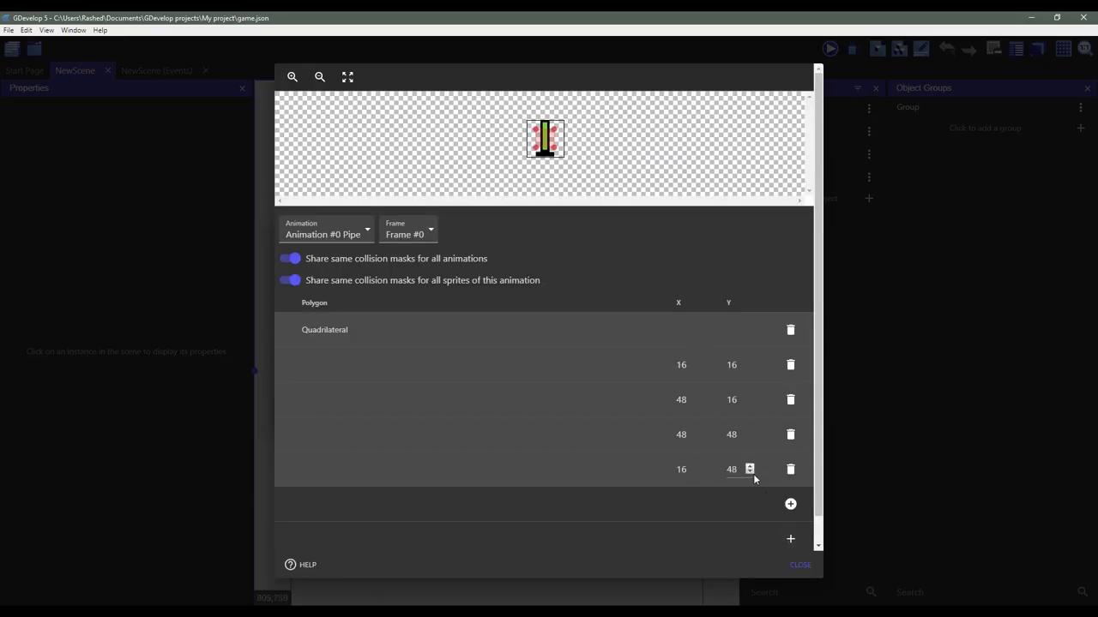
pyautogui.click(293, 76)
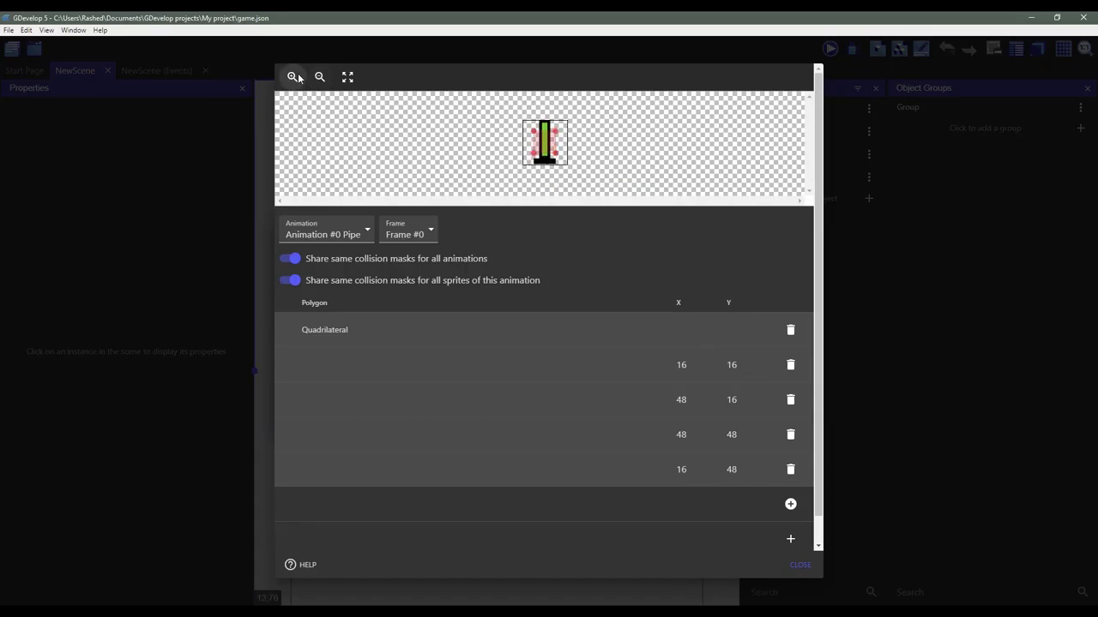
pyautogui.click(292, 76)
pyautogui.click(292, 76)
pyautogui.moveTo(524, 139)
pyautogui.mouseDown()
pyautogui.moveTo(535, 121)
pyautogui.moveTo(554, 122)
pyautogui.moveTo(562, 161)
pyautogui.moveTo(526, 159)
pyautogui.moveTo(558, 157)
pyautogui.mouseUp()
pyautogui.scroll(-1, 562, 142)
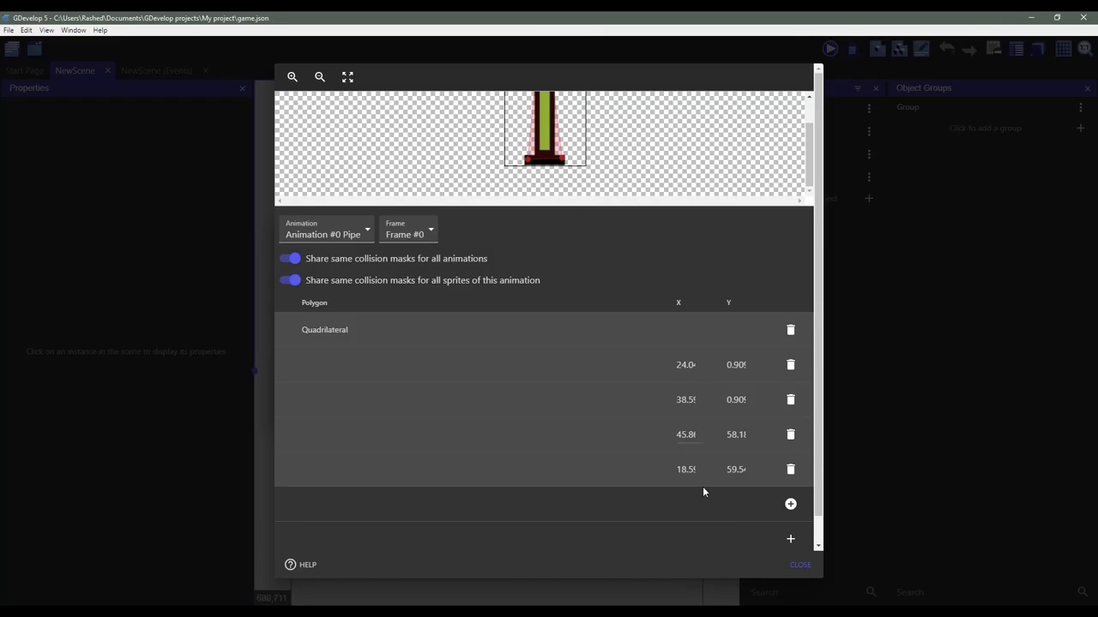
pyautogui.scroll(-1, 787, 540)
pyautogui.click(799, 565)
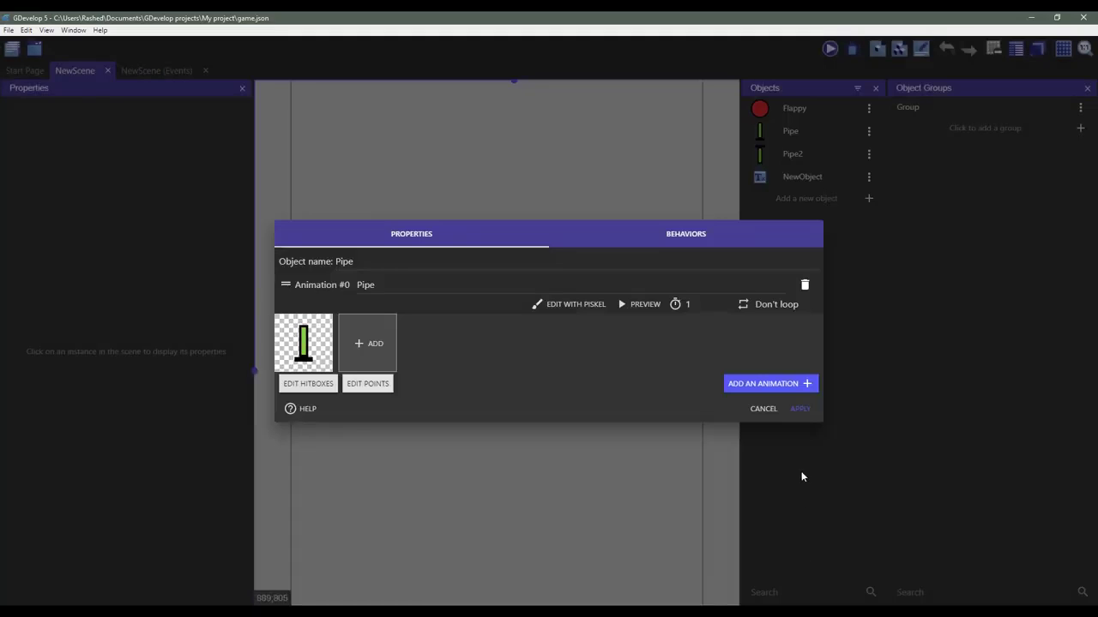
pyautogui.click(804, 405)
# Give Pipe2 a custom collision mask fitted to its pipe image, then apply
pyautogui.doubleClick(791, 154)
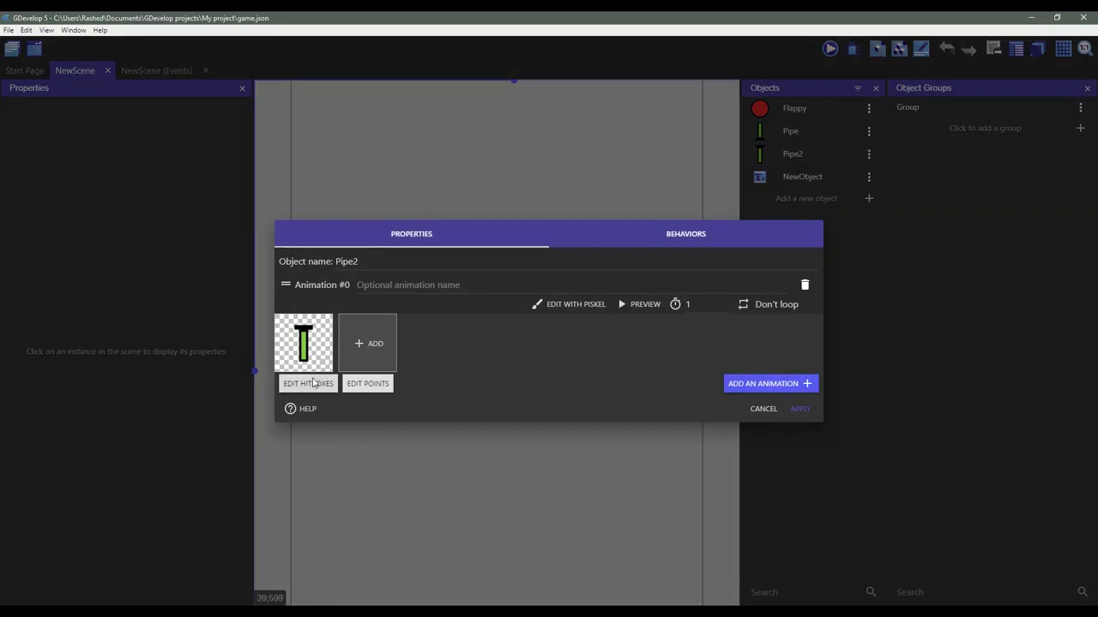
pyautogui.click(316, 386)
pyautogui.click(544, 433)
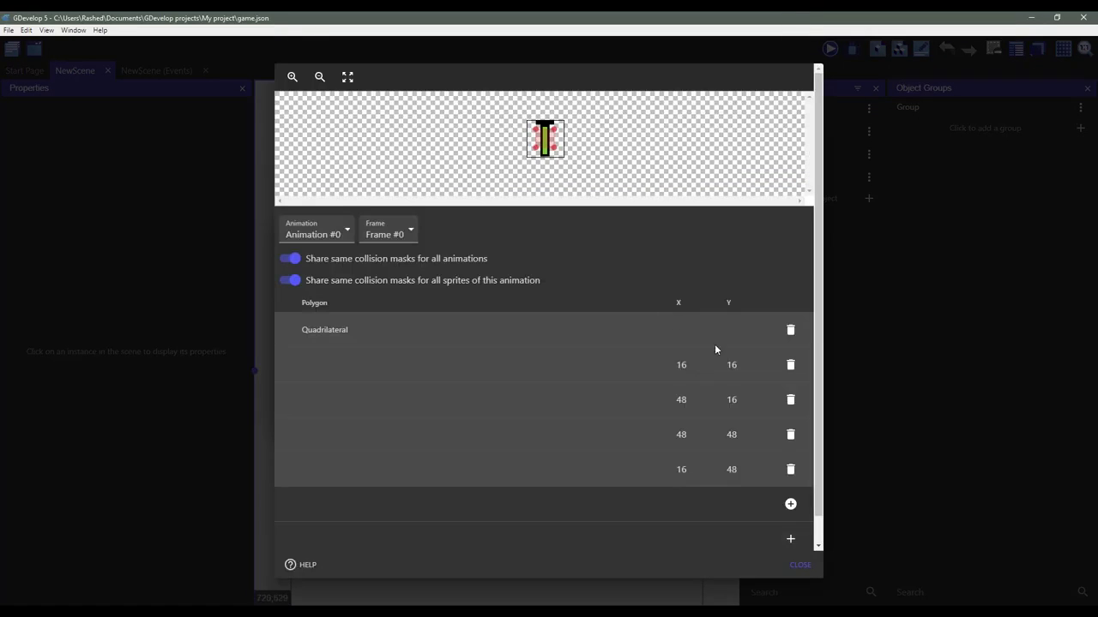
pyautogui.click(291, 76)
pyautogui.moveTo(524, 125)
pyautogui.mouseDown()
pyautogui.moveTo(569, 124)
pyautogui.moveTo(558, 165)
pyautogui.moveTo(535, 164)
pyautogui.mouseUp()
pyautogui.scroll(-1, 569, 137)
pyautogui.scroll(1, 612, 154)
pyautogui.scroll(-1, 613, 155)
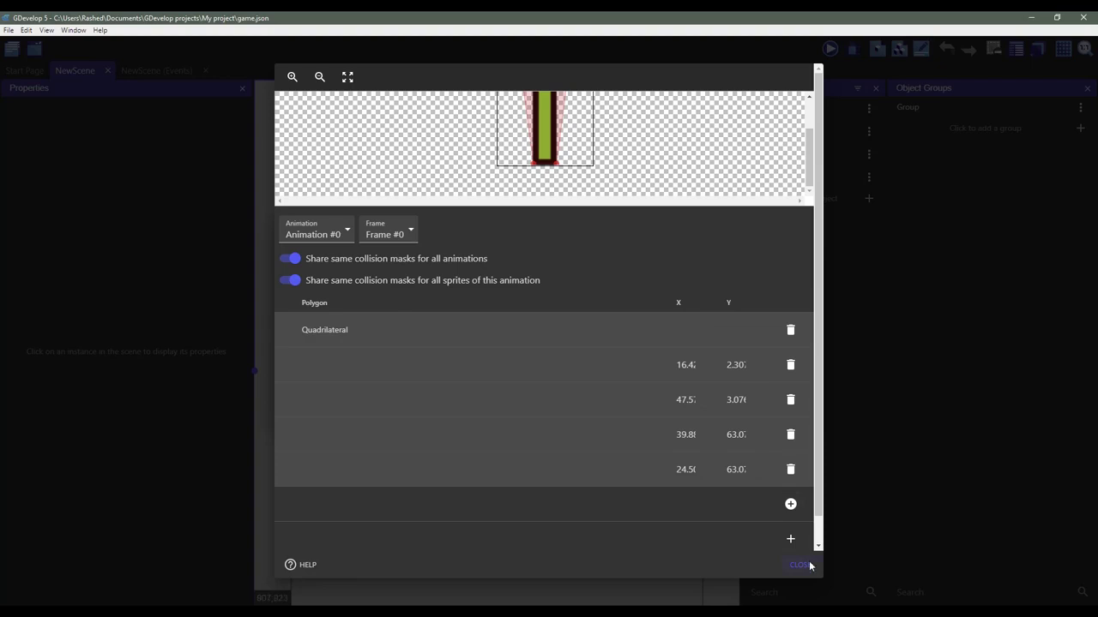
pyautogui.click(800, 566)
pyautogui.click(800, 410)
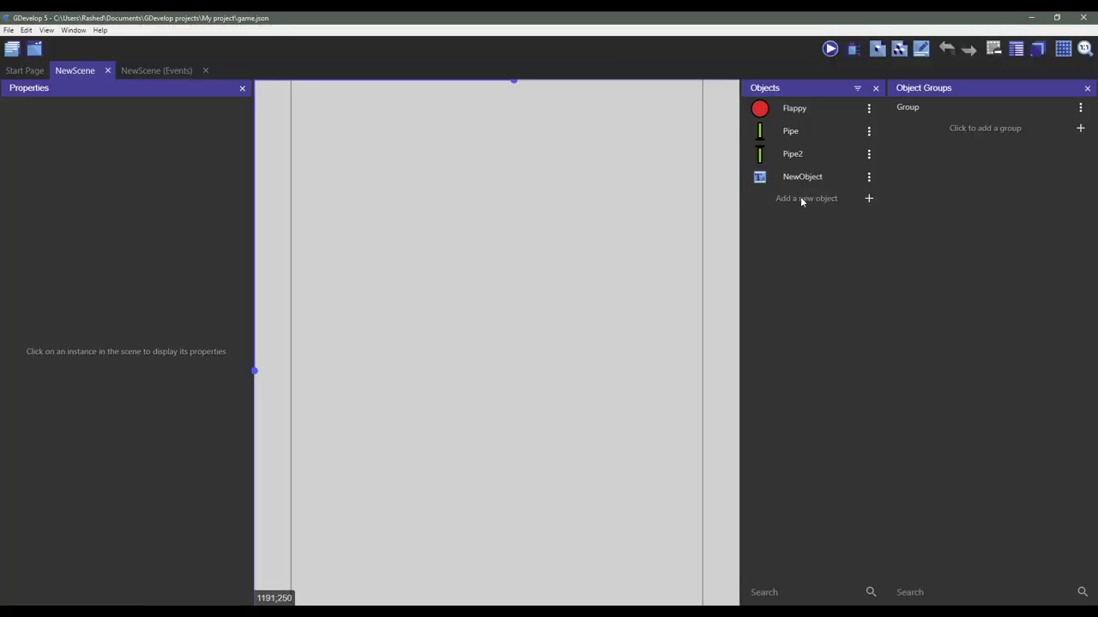
# Add a permanent Group force at angle 180, length 80, to the pipe-spawning event
pyautogui.click(142, 70)
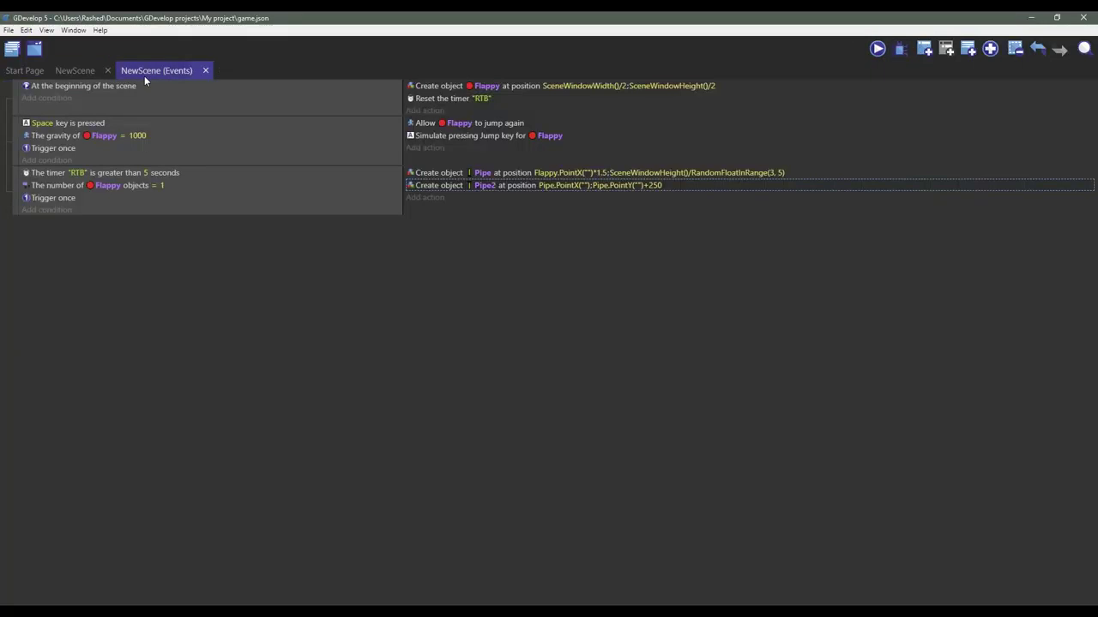
pyautogui.click(422, 206)
pyautogui.write('ADD')
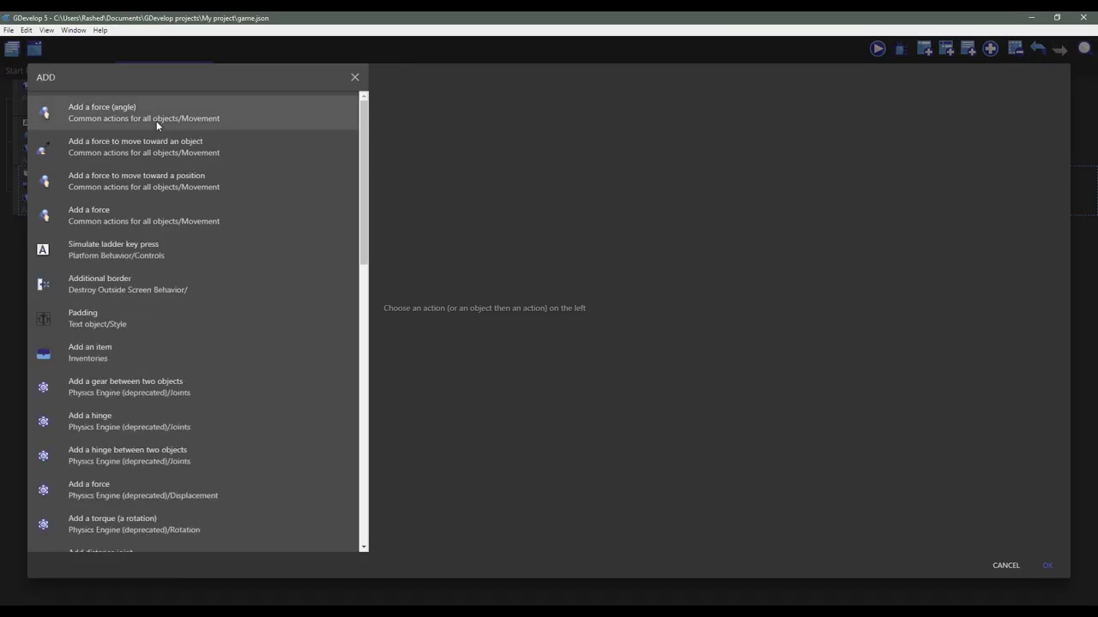
pyautogui.click(156, 121)
pyautogui.click(432, 216)
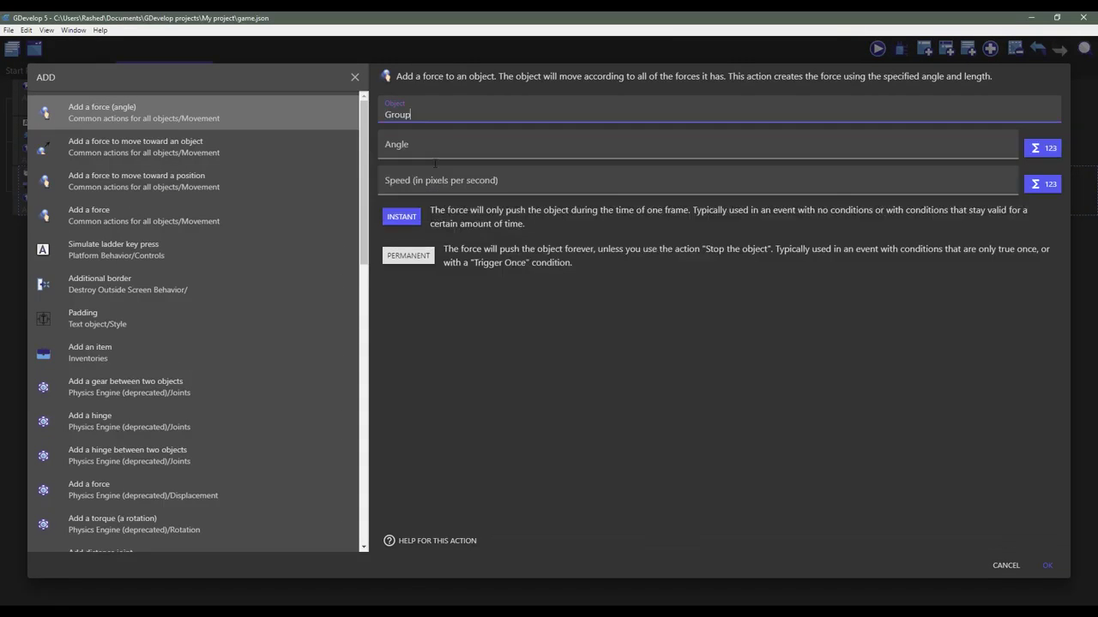
pyautogui.click(433, 142)
pyautogui.write('80')
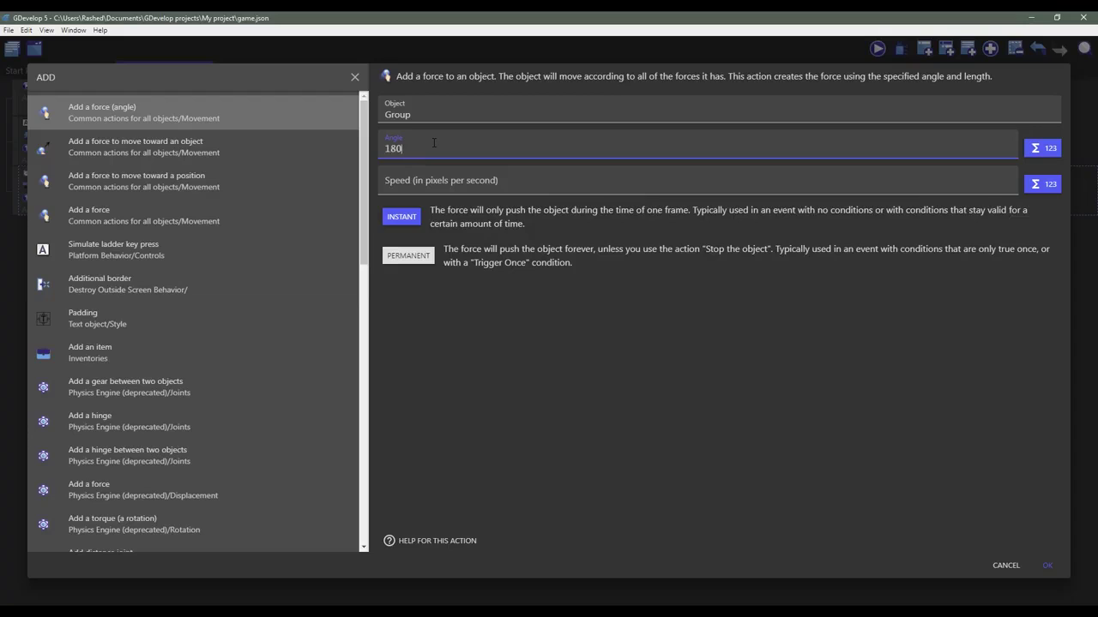
pyautogui.click(435, 175)
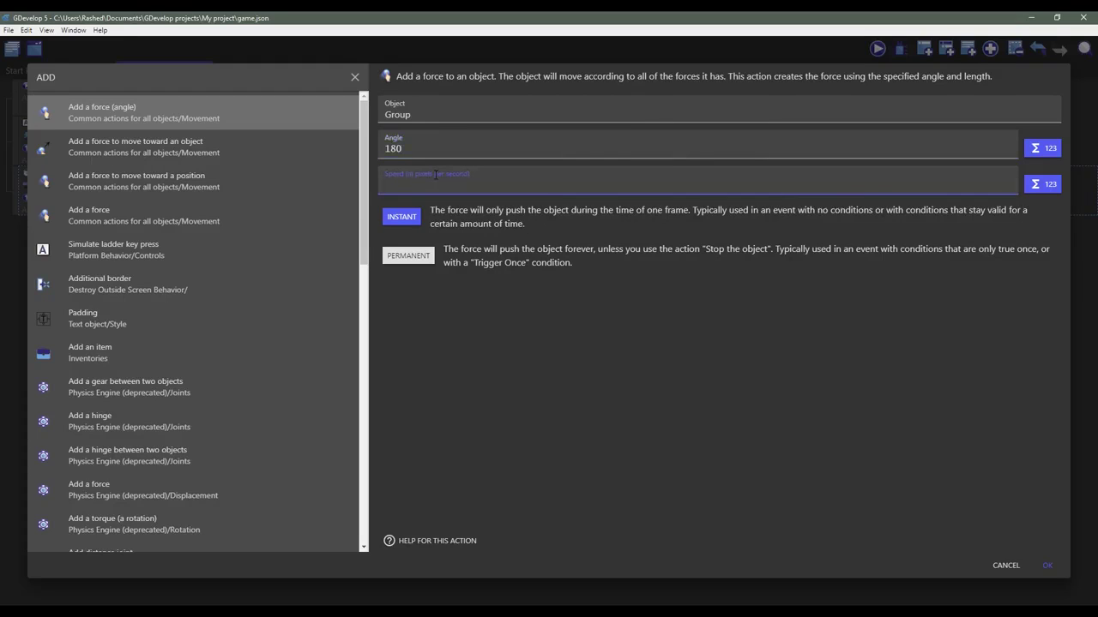
pyautogui.write('80')
pyautogui.click(410, 260)
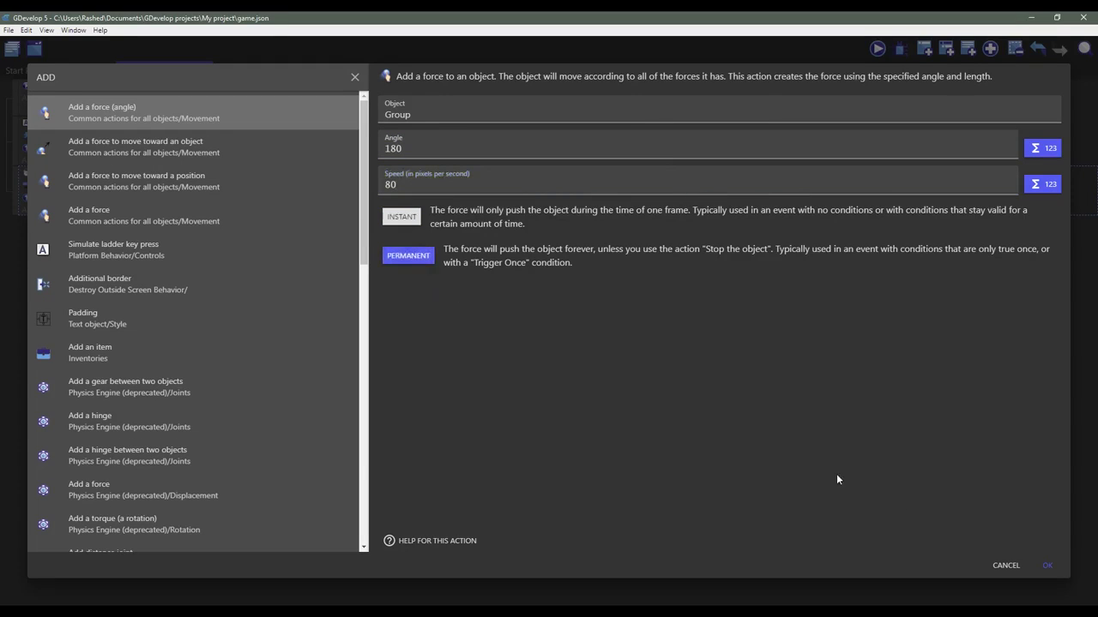
pyautogui.click(1047, 568)
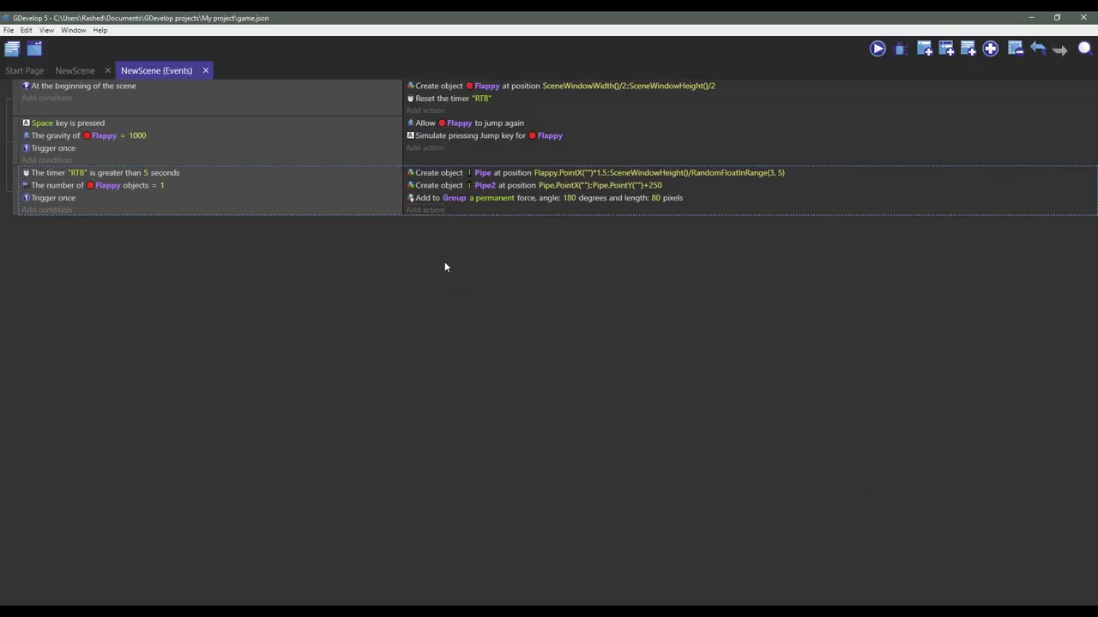
# Copy the timer reset action into the pipe-spawning event
pyautogui.click(431, 98)
pyautogui.hotkey('ctrl', 'v')
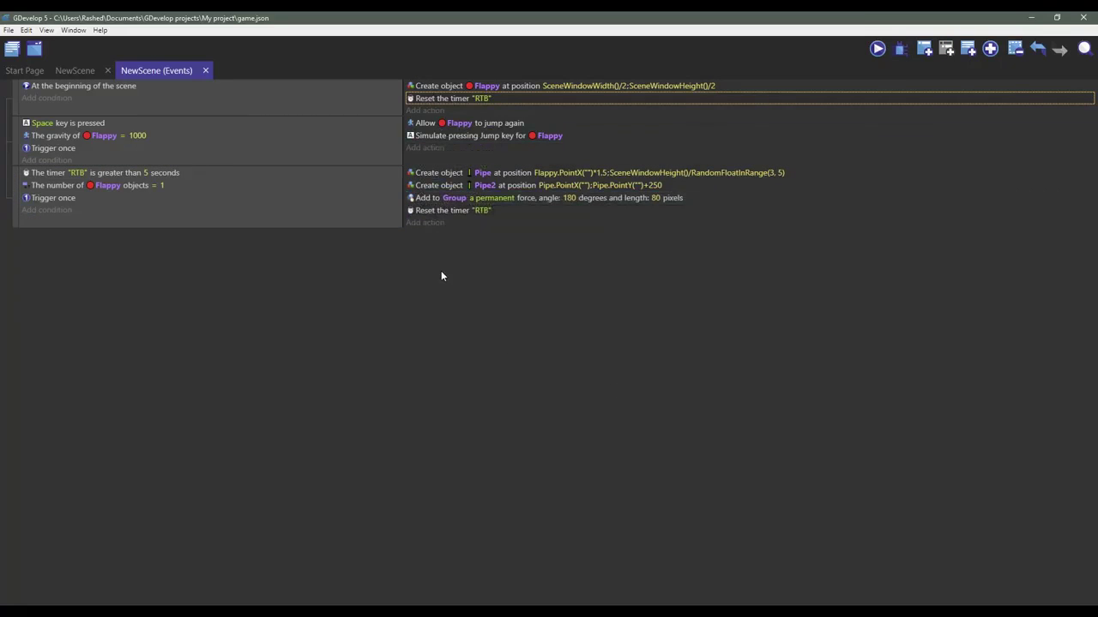
pyautogui.click(355, 214)
# Add a new event with an Always condition
pyautogui.click(924, 58)
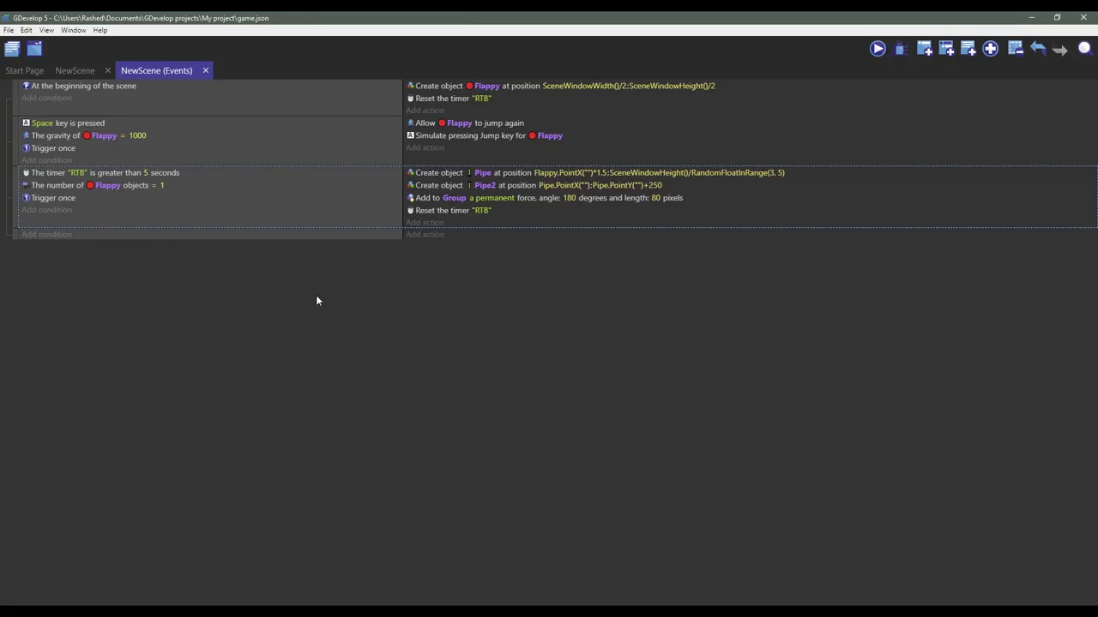
pyautogui.click(47, 234)
pyautogui.write('Al')
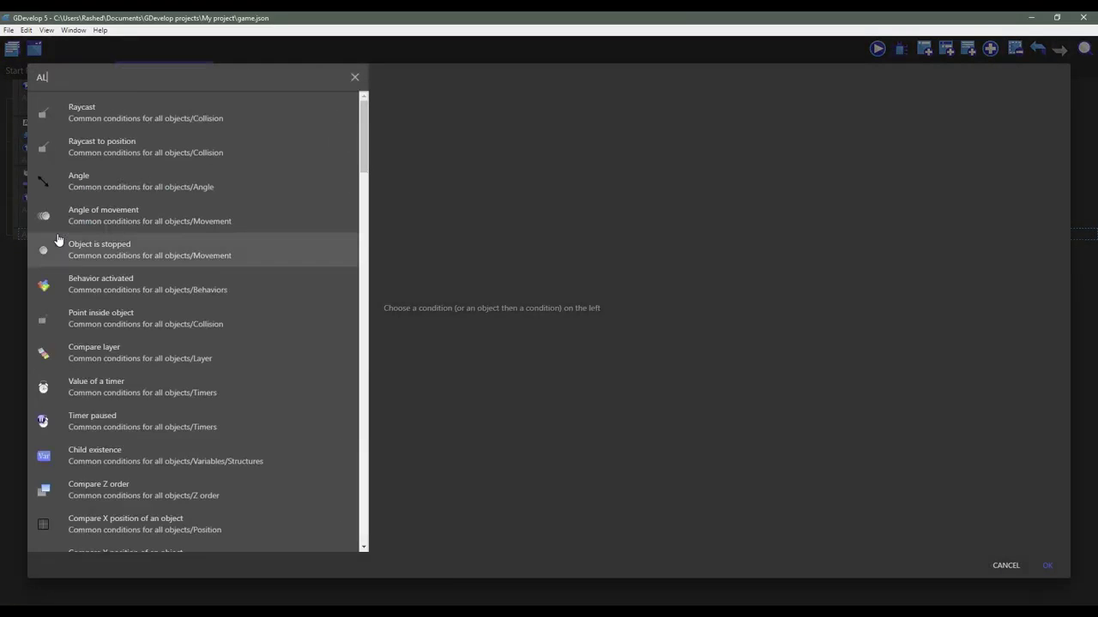
pyautogui.write('W')
pyautogui.click(107, 322)
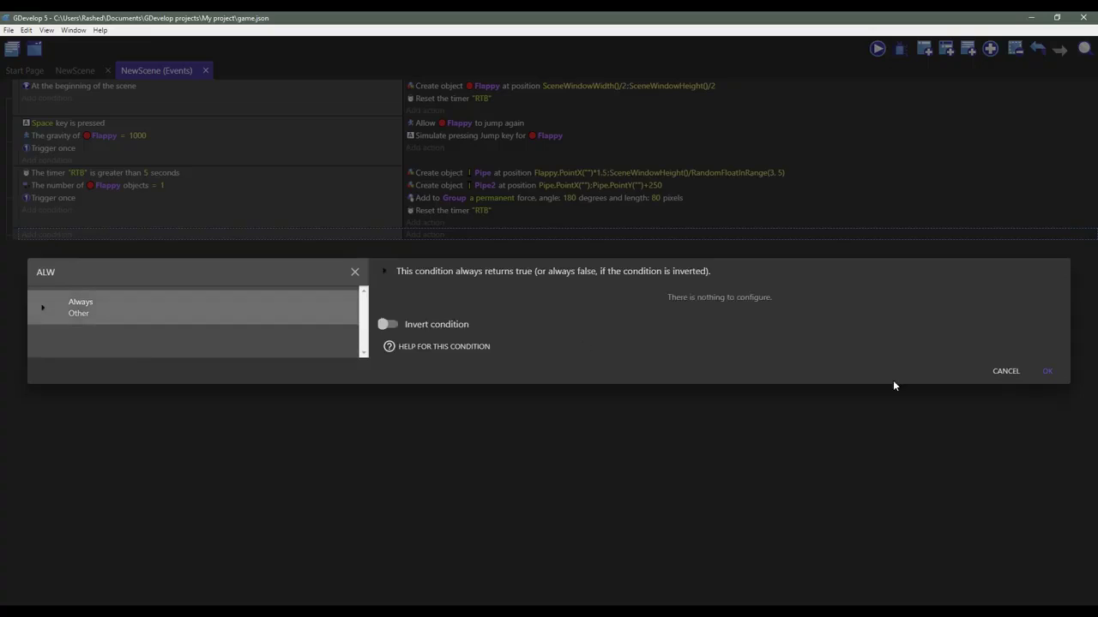
pyautogui.click(1048, 372)
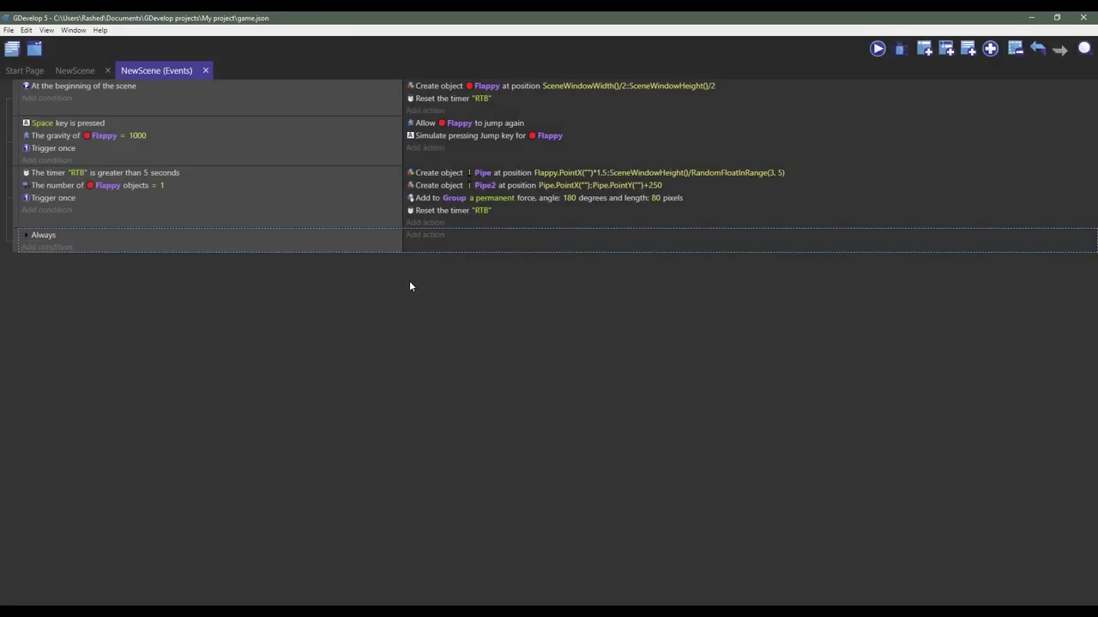
# Make the Always event set Flappy's scale to 1.5
pyautogui.click(429, 241)
pyautogui.write('CH')
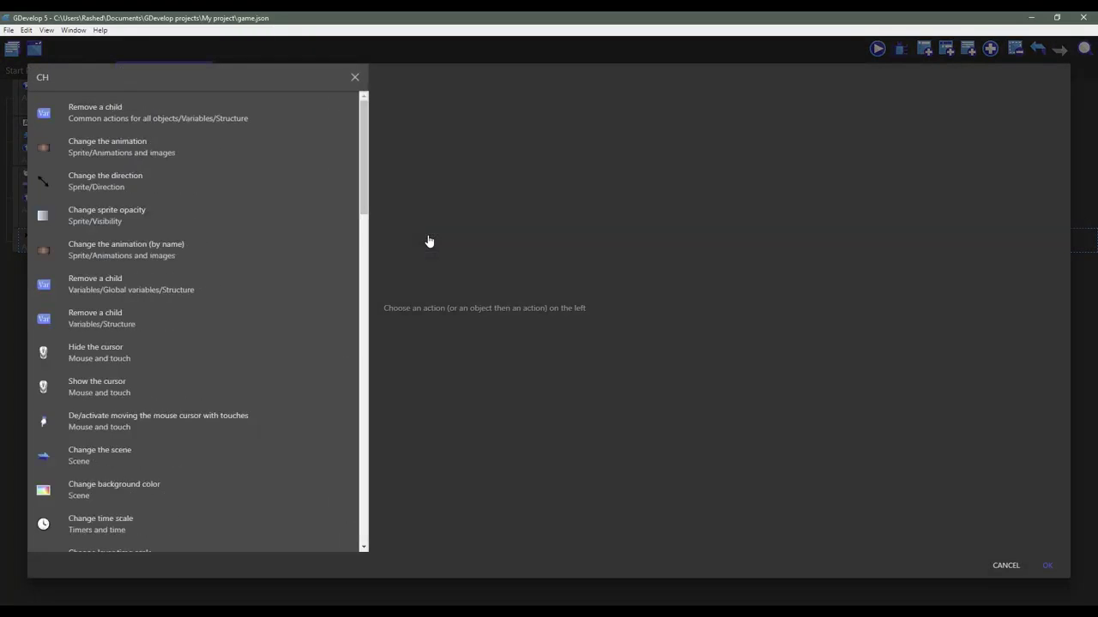
pyautogui.press('BackSpace')
pyautogui.press('BackSpace')
pyautogui.write('SCA')
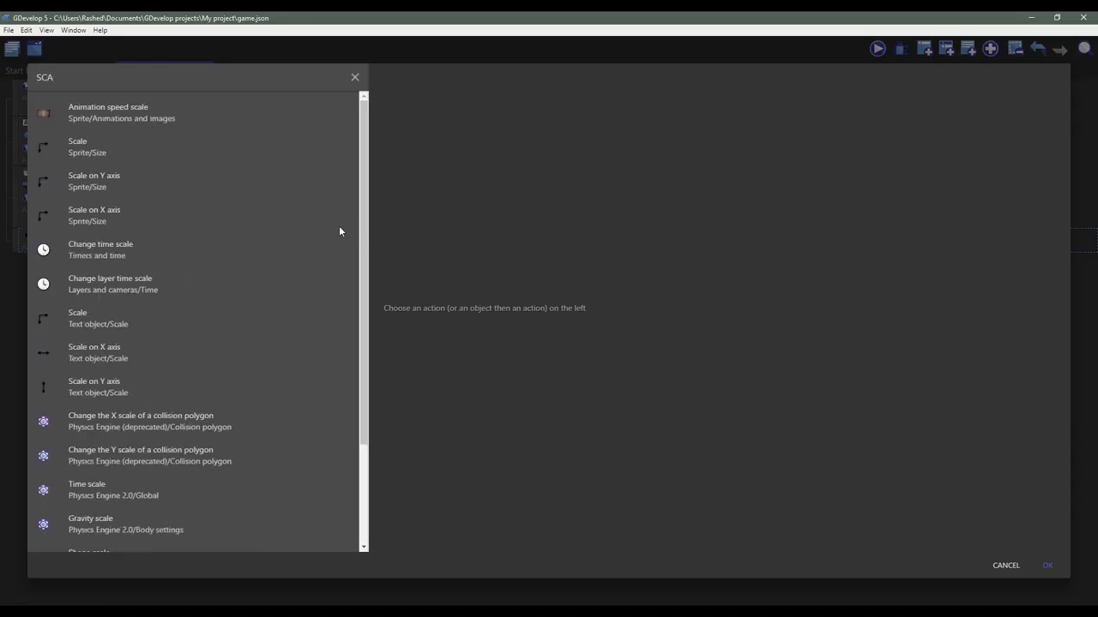
pyautogui.click(151, 148)
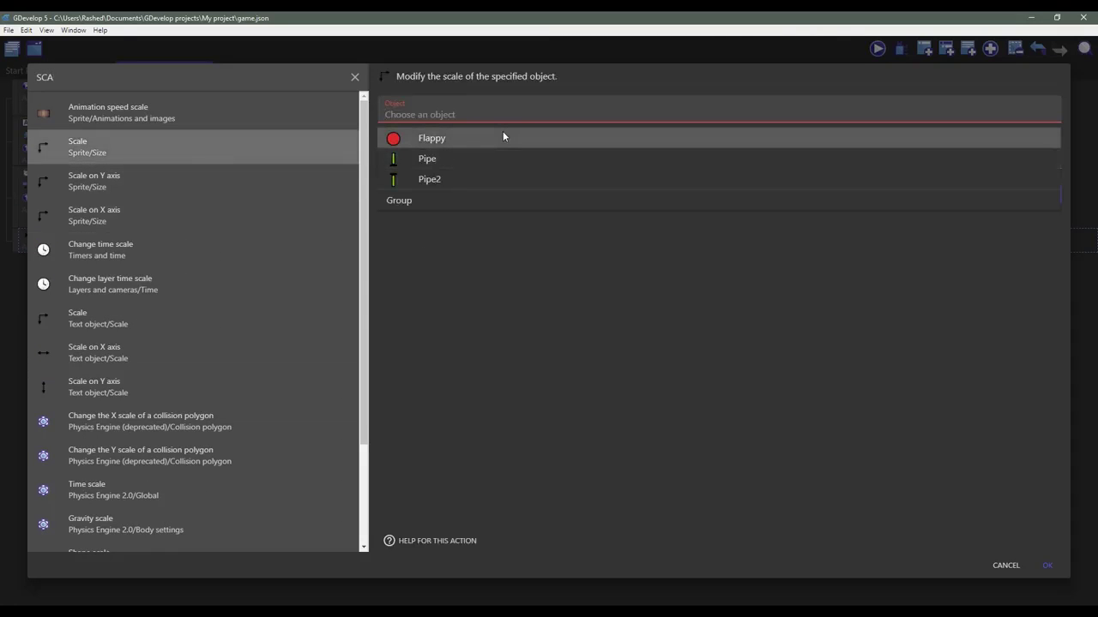
pyautogui.click(502, 137)
pyautogui.click(475, 177)
pyautogui.write('1.5')
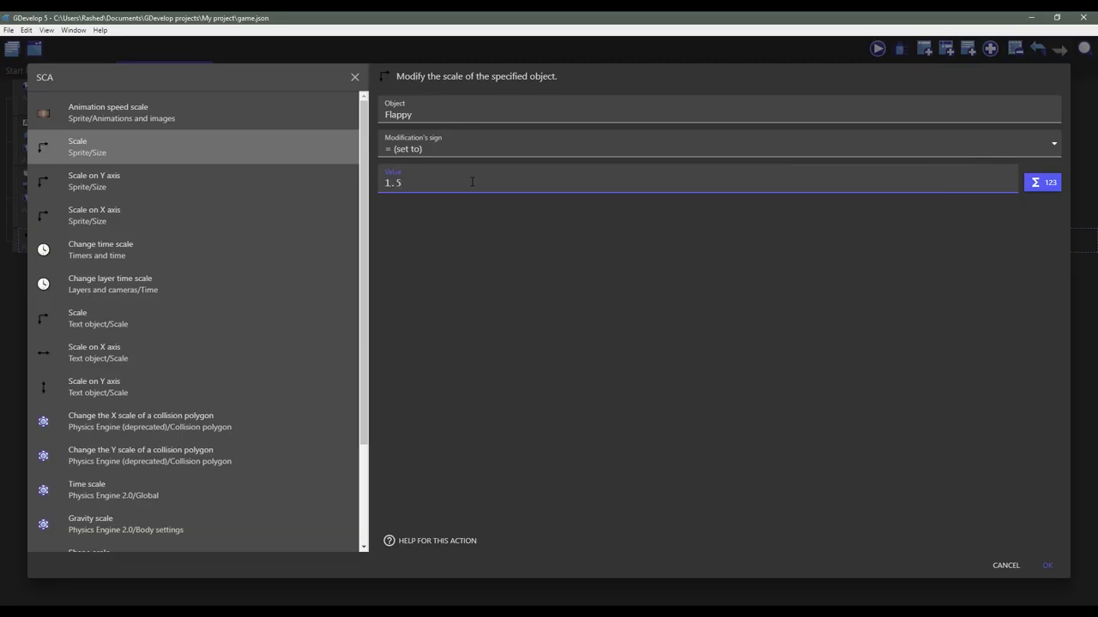
pyautogui.click(1048, 566)
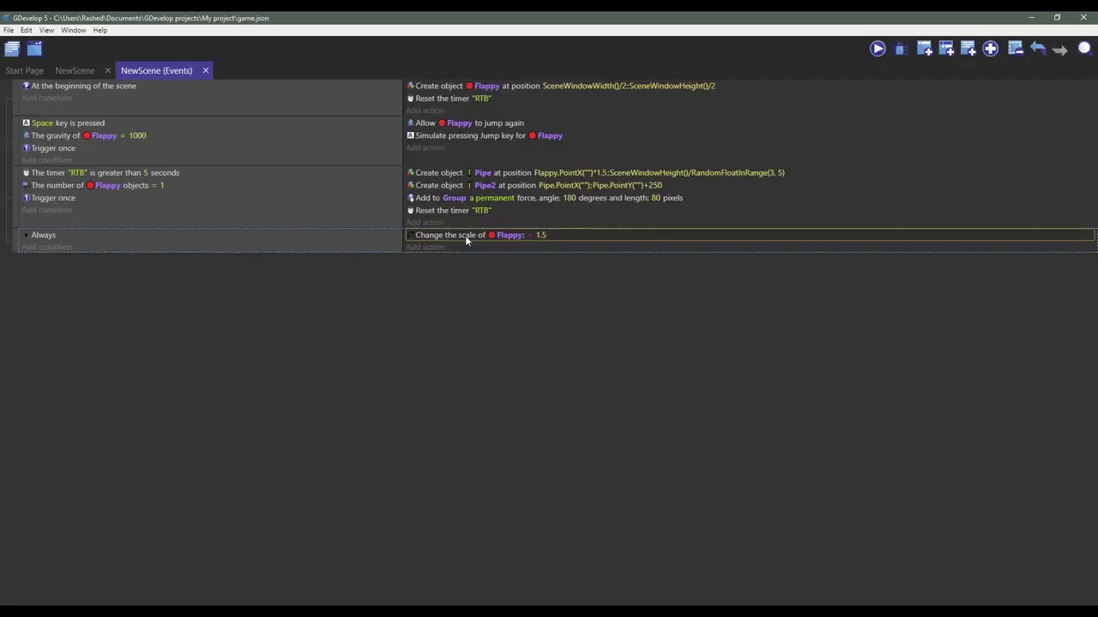
# Duplicate the scale action for Group with value 8, then add an empty event
pyautogui.moveTo(463, 232); pyautogui.dragTo(467, 250)
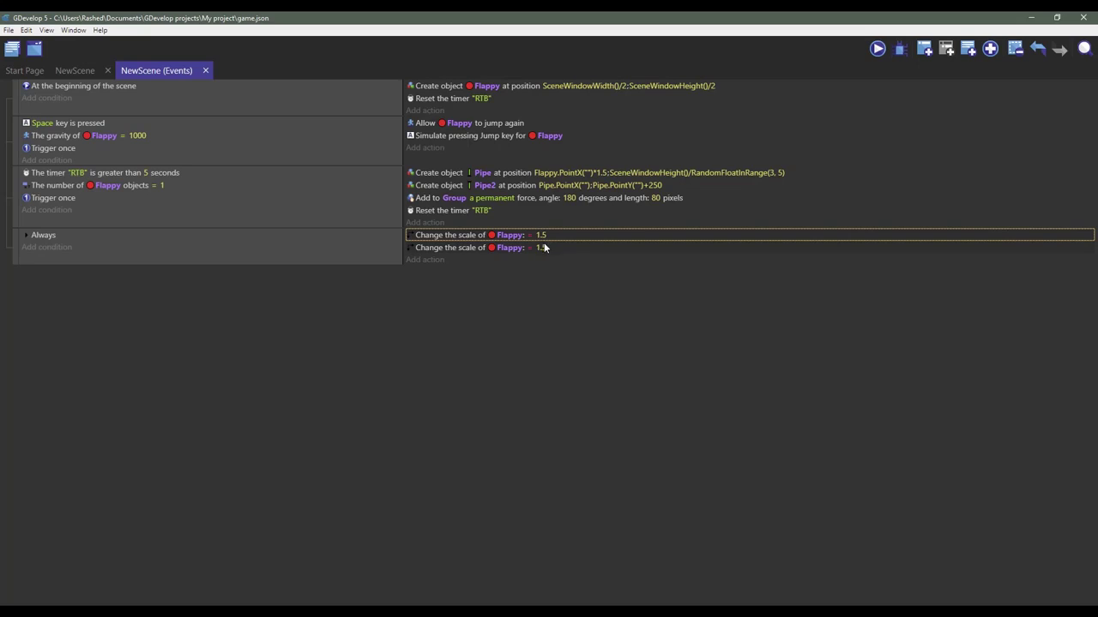
pyautogui.click(506, 248)
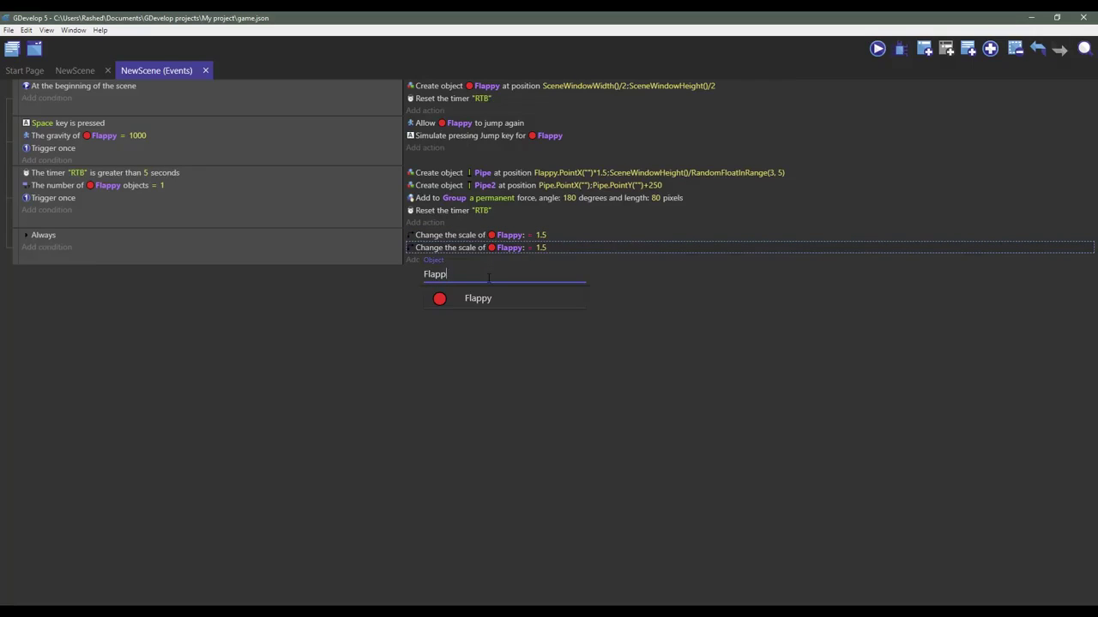
pyautogui.press('BackSpace')
pyautogui.press('BackSpace')
pyautogui.press('BackSpace')
pyautogui.click(480, 356)
pyautogui.click(528, 247)
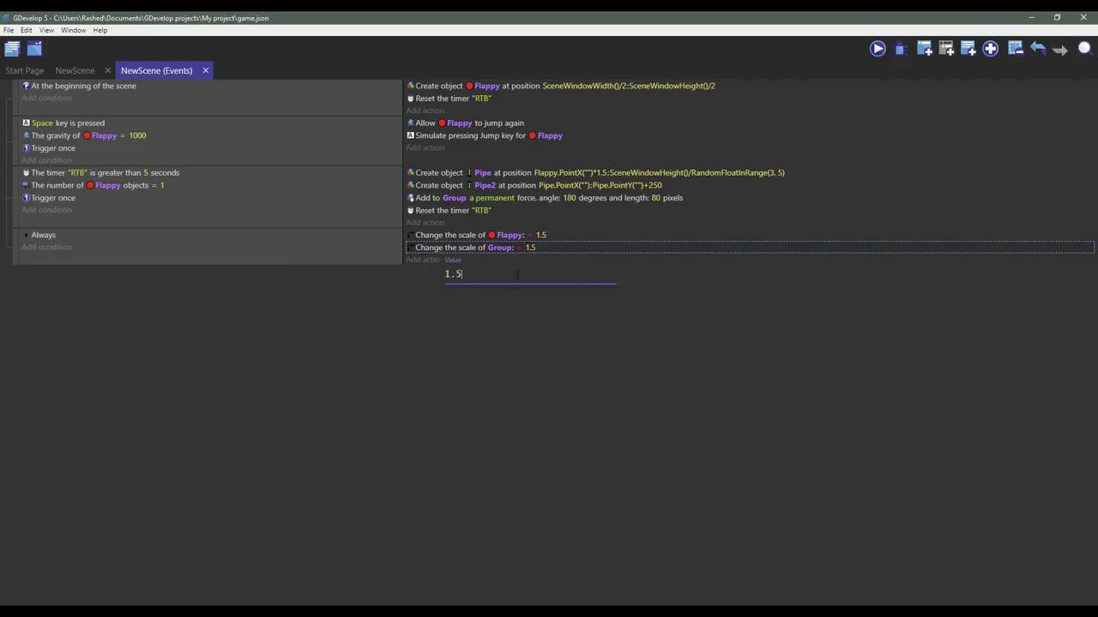
pyautogui.write('0')
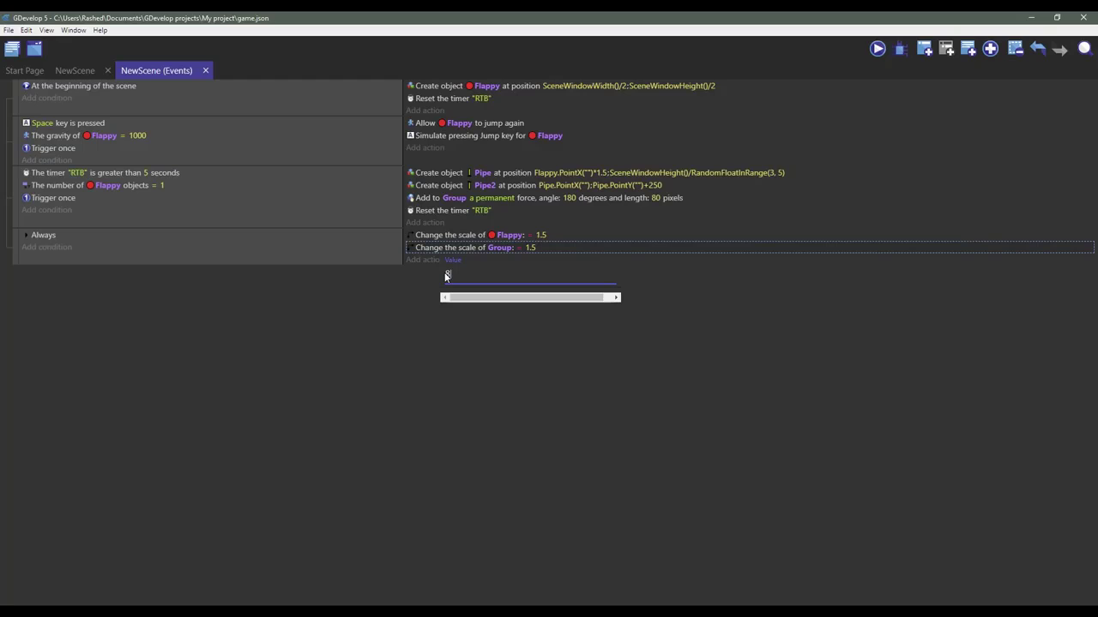
pyautogui.press('Return')
pyautogui.click(296, 246)
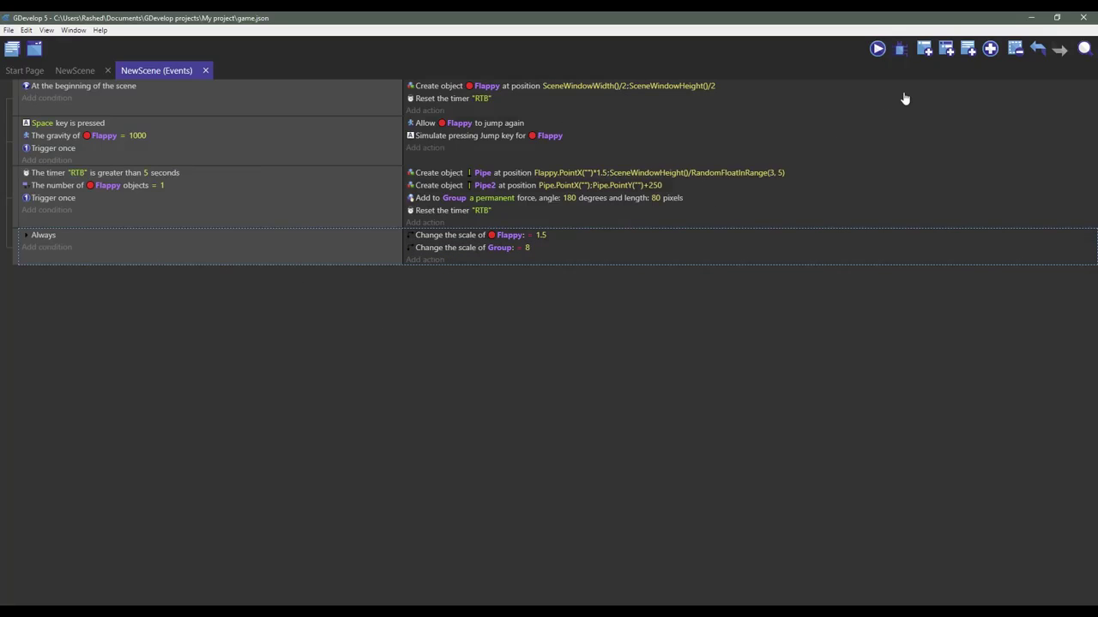
pyautogui.click(925, 48)
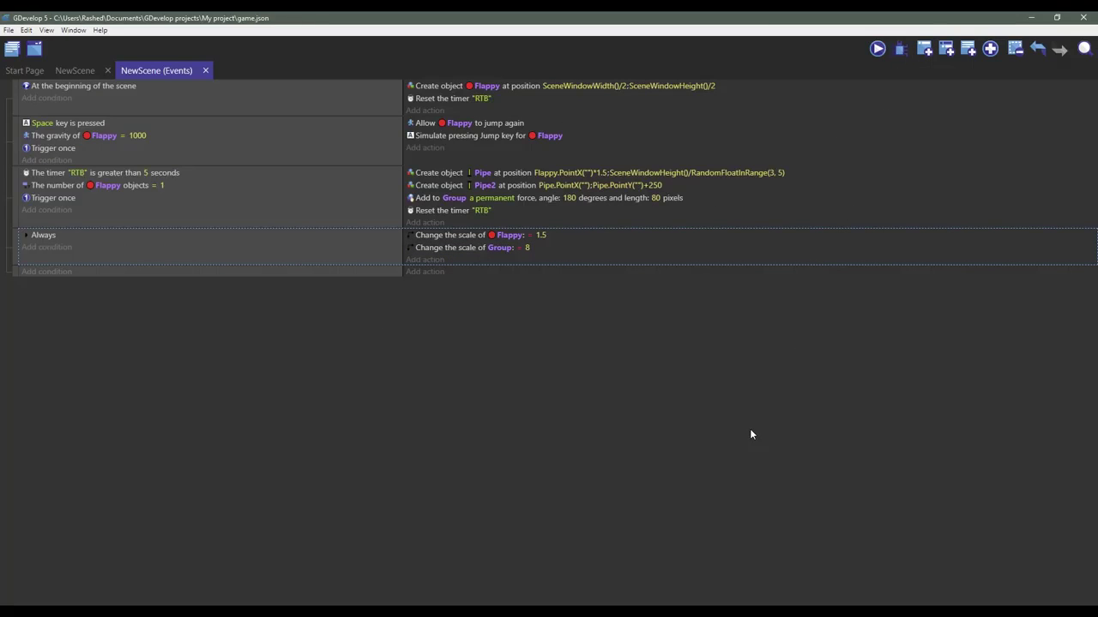
# Add a Collision condition between Flappy and Group to the new event
pyautogui.click(47, 272)
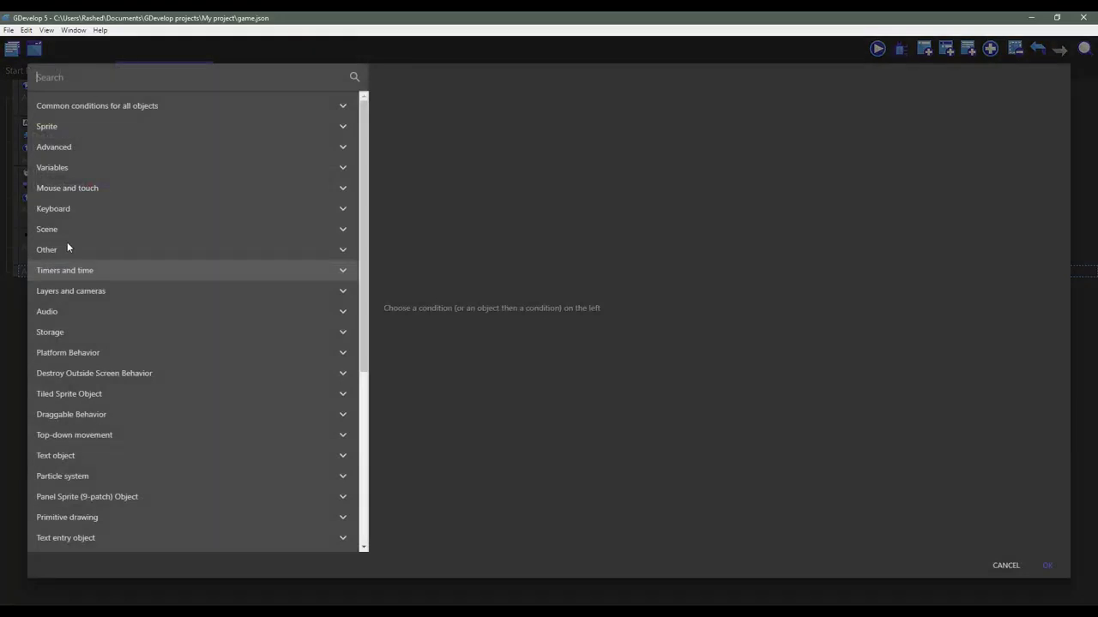
pyautogui.click(70, 109)
pyautogui.click(74, 125)
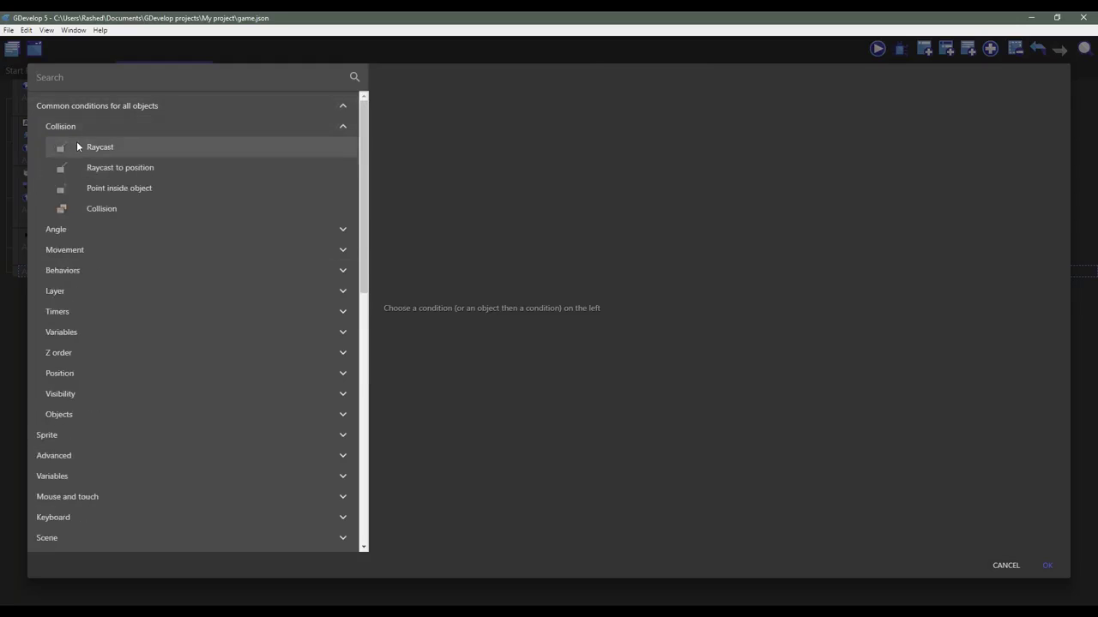
pyautogui.click(89, 209)
pyautogui.click(424, 151)
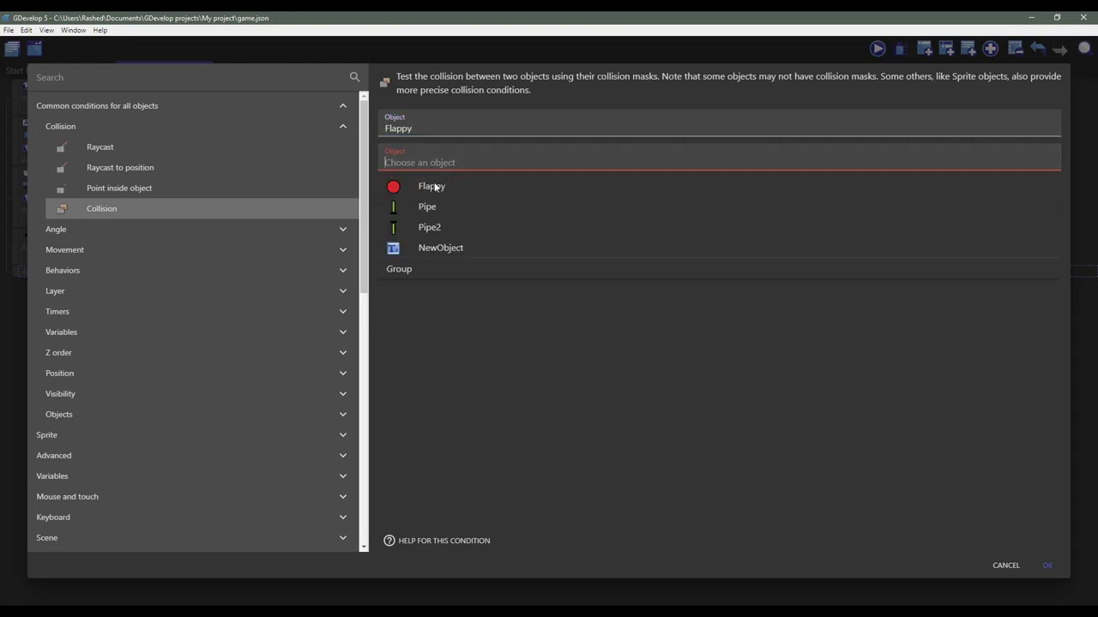
pyautogui.click(411, 269)
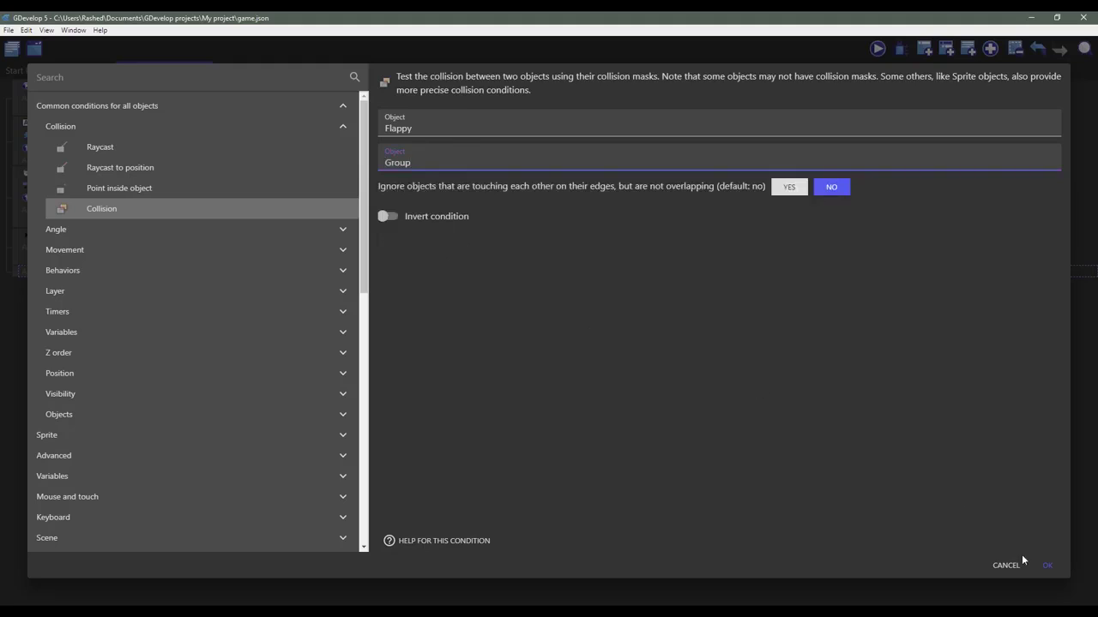
pyautogui.click(1047, 565)
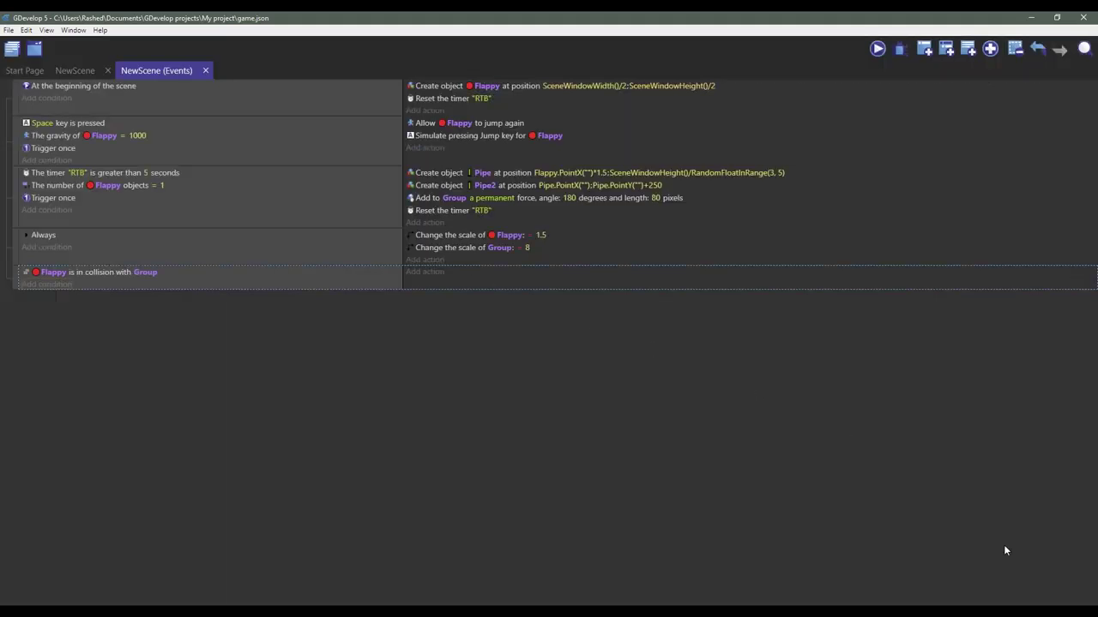
# Set Flappy's platformer gravity to 1001 on collision, then add another empty event
pyautogui.click(413, 273)
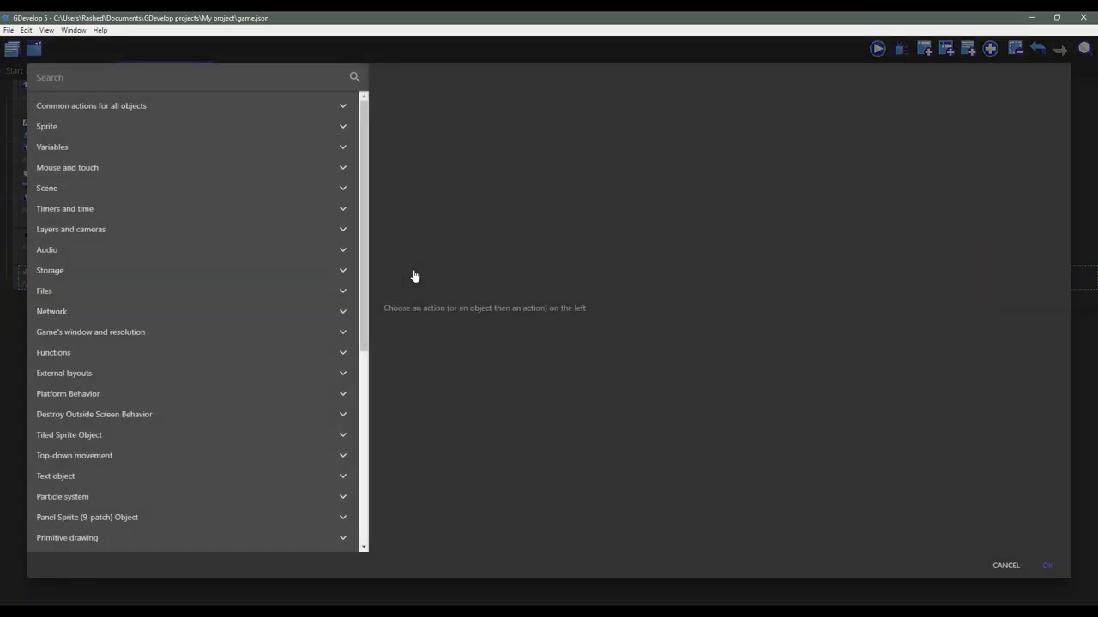
pyautogui.write('GRA')
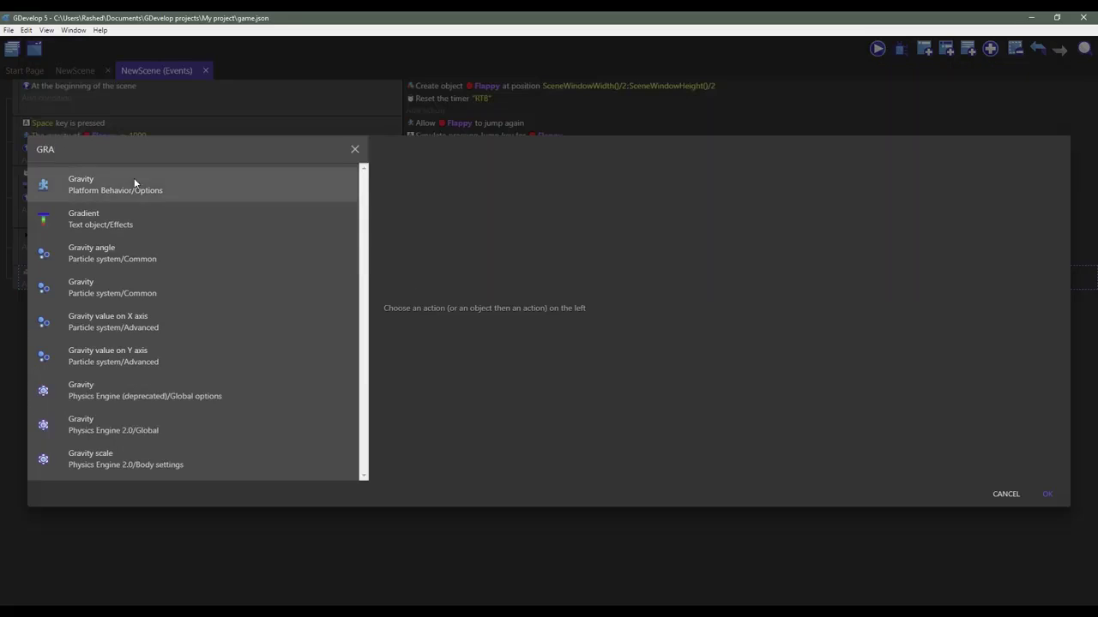
pyautogui.click(100, 181)
pyautogui.click(460, 209)
pyautogui.click(458, 254)
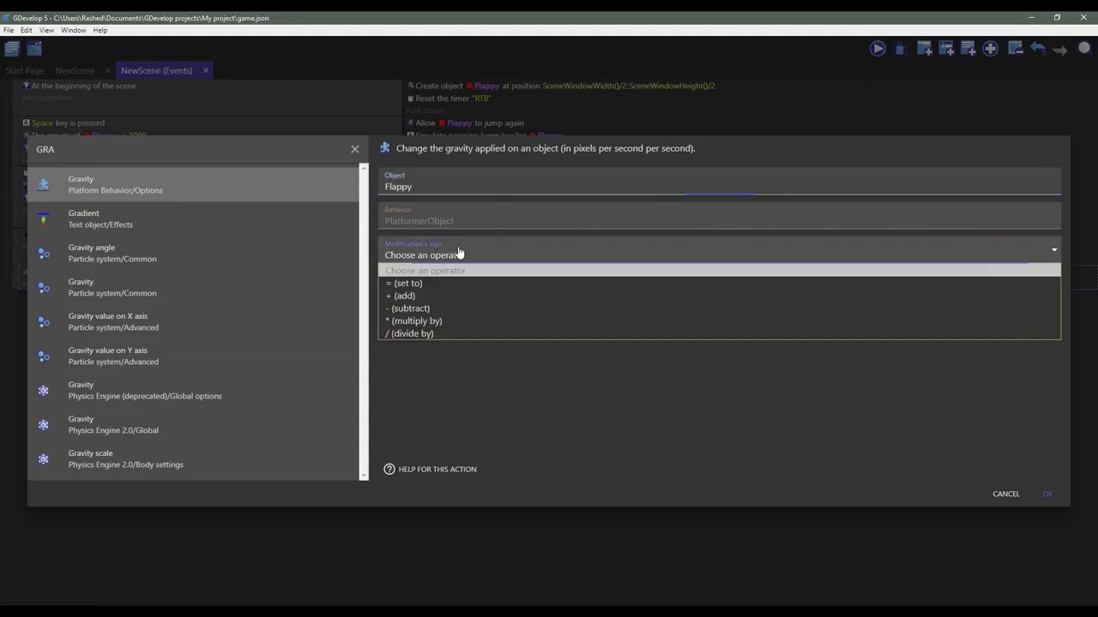
pyautogui.click(466, 281)
pyautogui.write('1001')
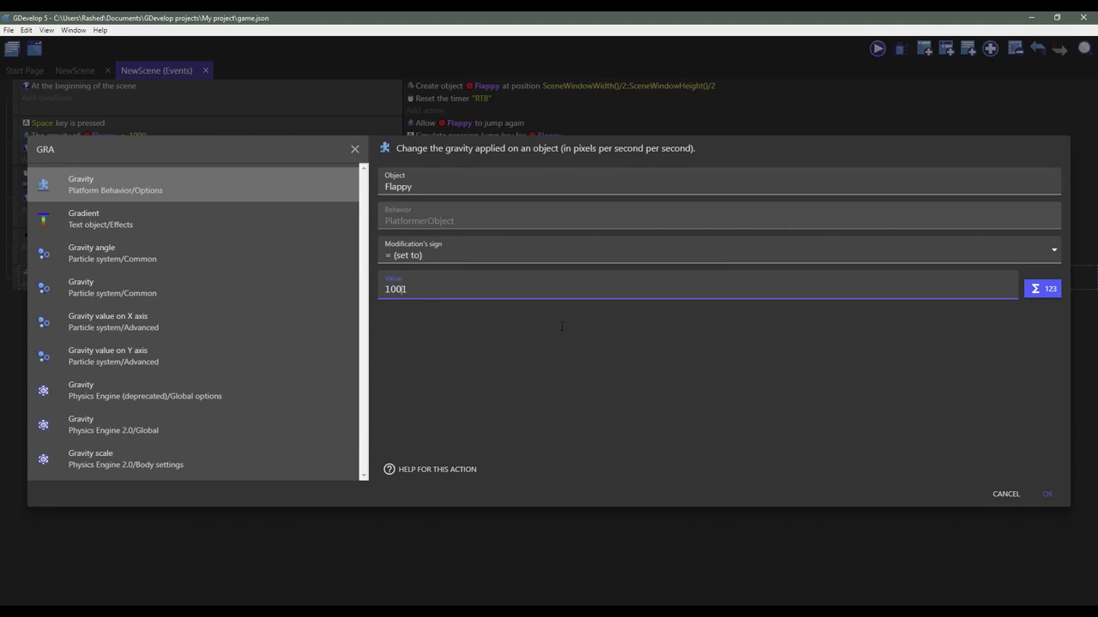
pyautogui.click(1038, 493)
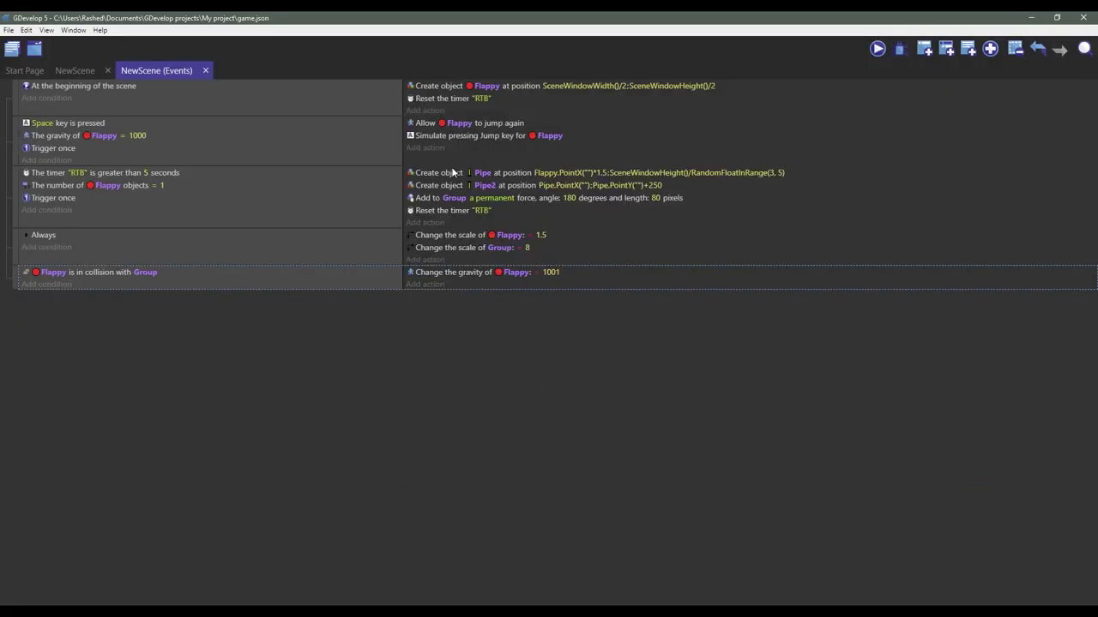
pyautogui.click(922, 51)
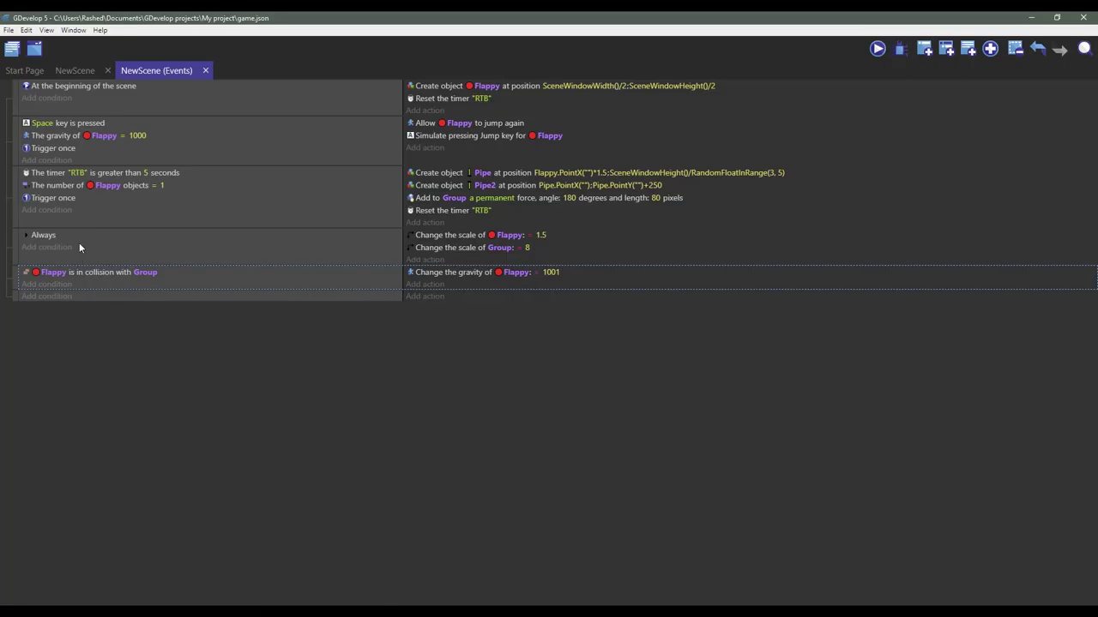
# Copy the RTB timer and Flappy count conditions into the last event, with count 0
pyautogui.moveTo(122, 174); pyautogui.dragTo(96, 296)
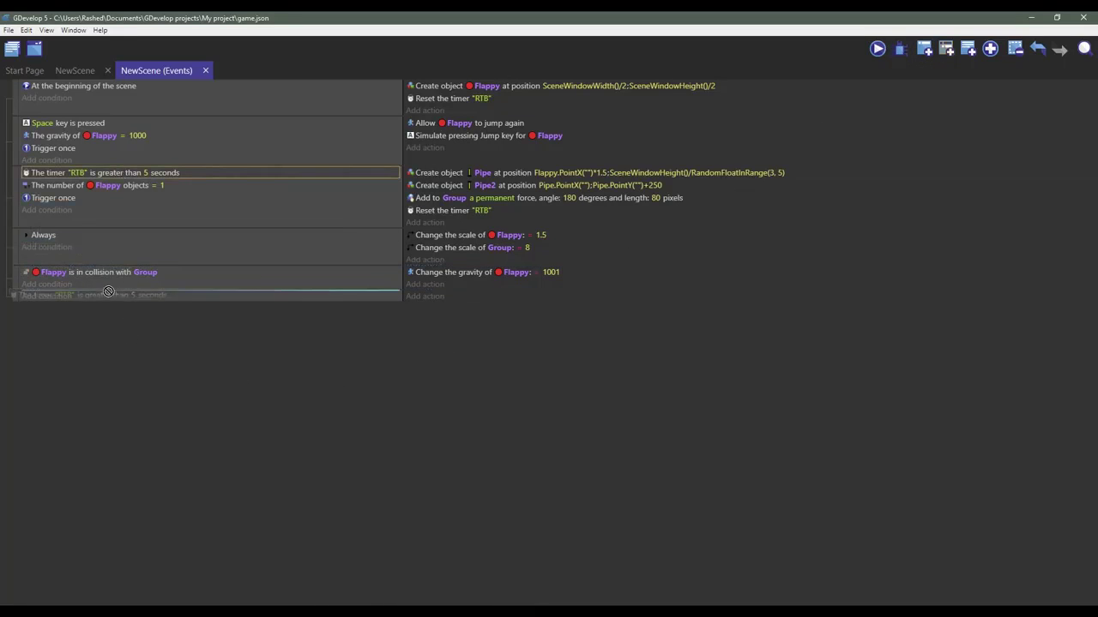
pyautogui.moveTo(142, 185)
pyautogui.mouseDown()
pyautogui.moveTo(129, 305)
pyautogui.moveTo(143, 311)
pyautogui.mouseUp()
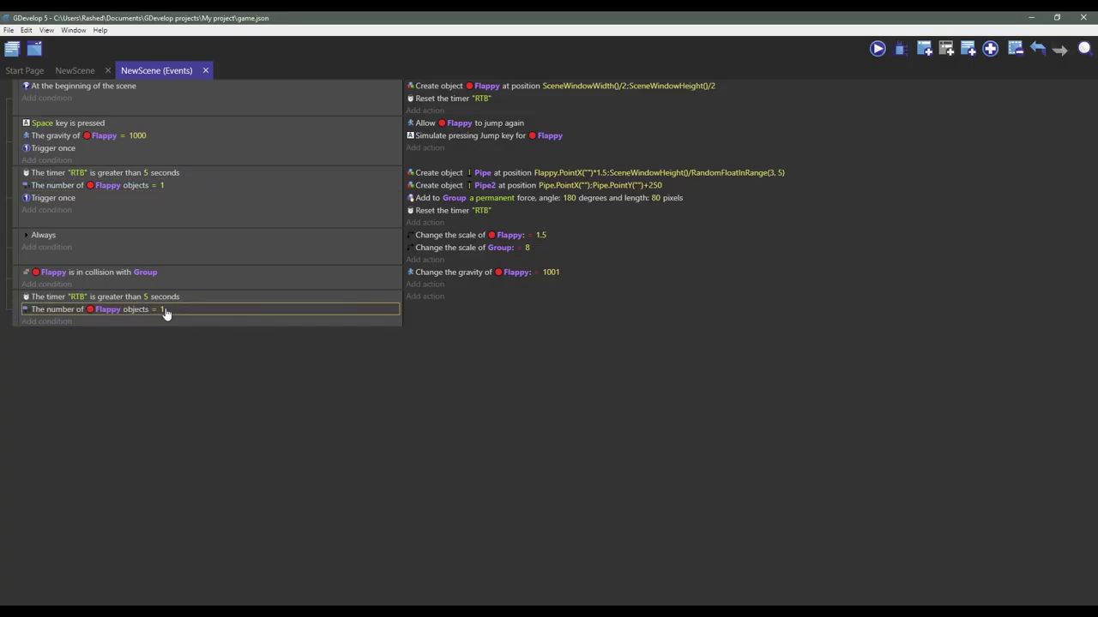
pyautogui.click(162, 309)
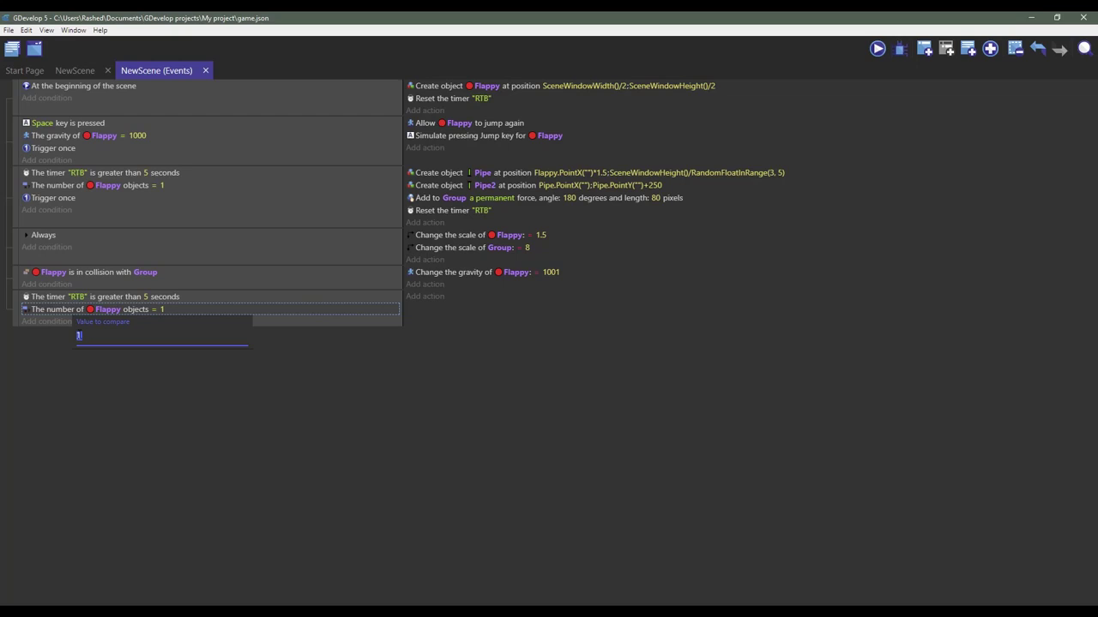
pyautogui.write('0')
pyautogui.press('Return')
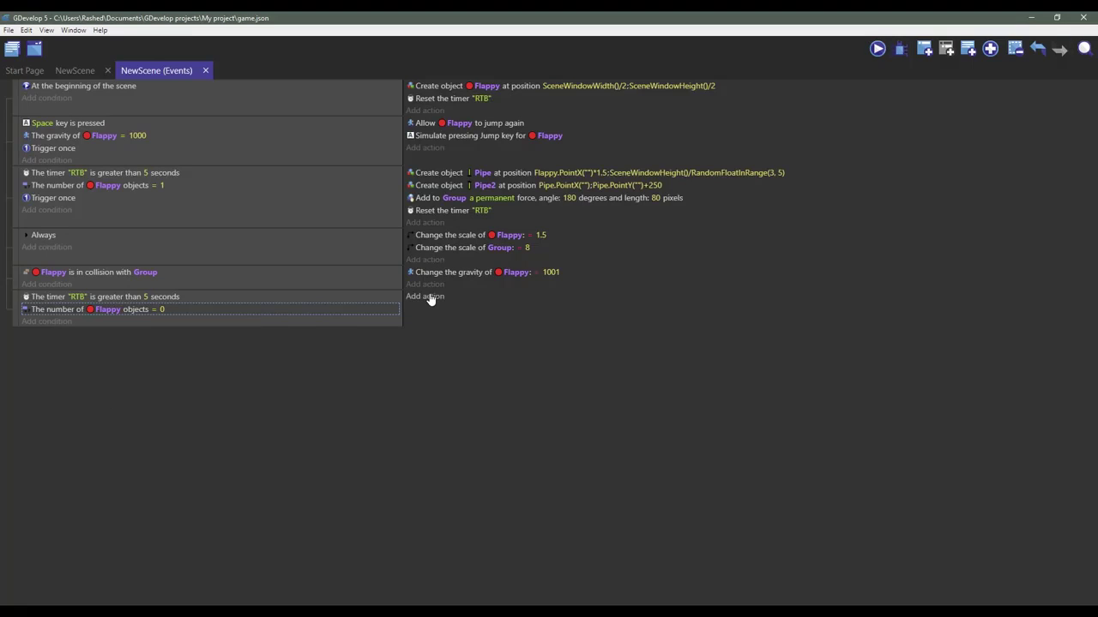
# Create NewObject at SceneWindowWidth()/4, SceneWindowHeight()/2 in the last event
pyautogui.click(431, 297)
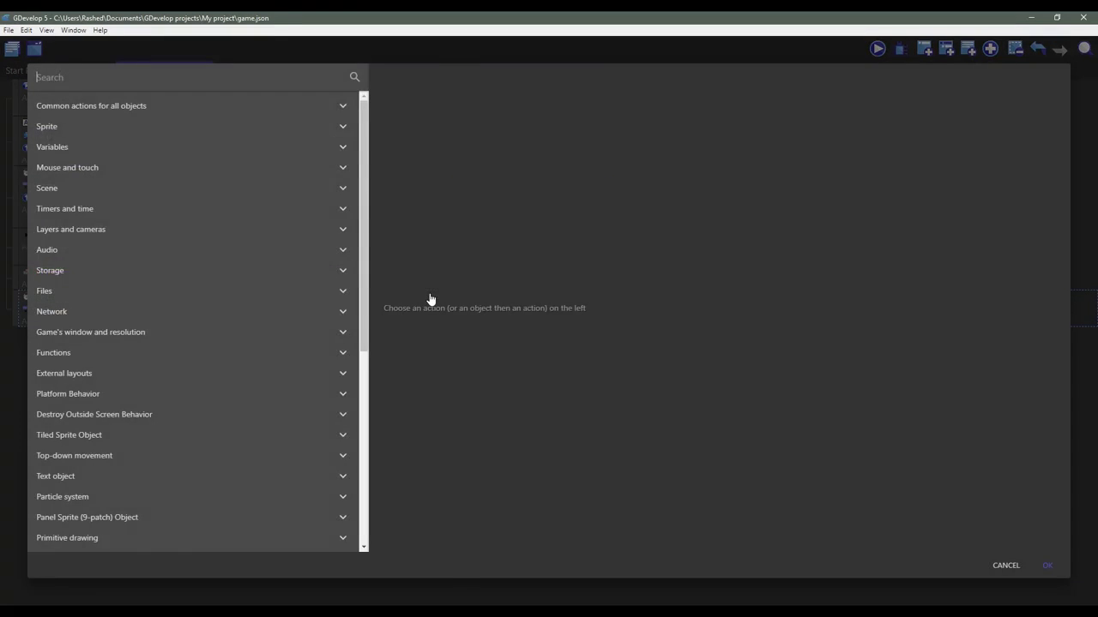
pyautogui.write('CRE')
pyautogui.click(180, 198)
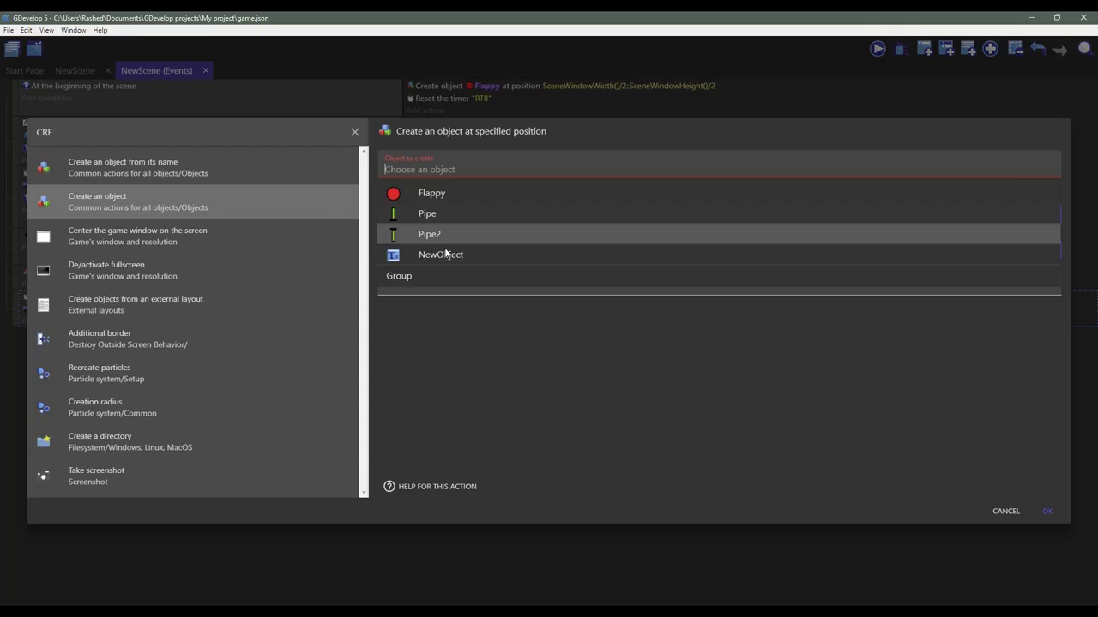
pyautogui.click(447, 253)
pyautogui.click(453, 204)
pyautogui.write('SceneWindowWidth')
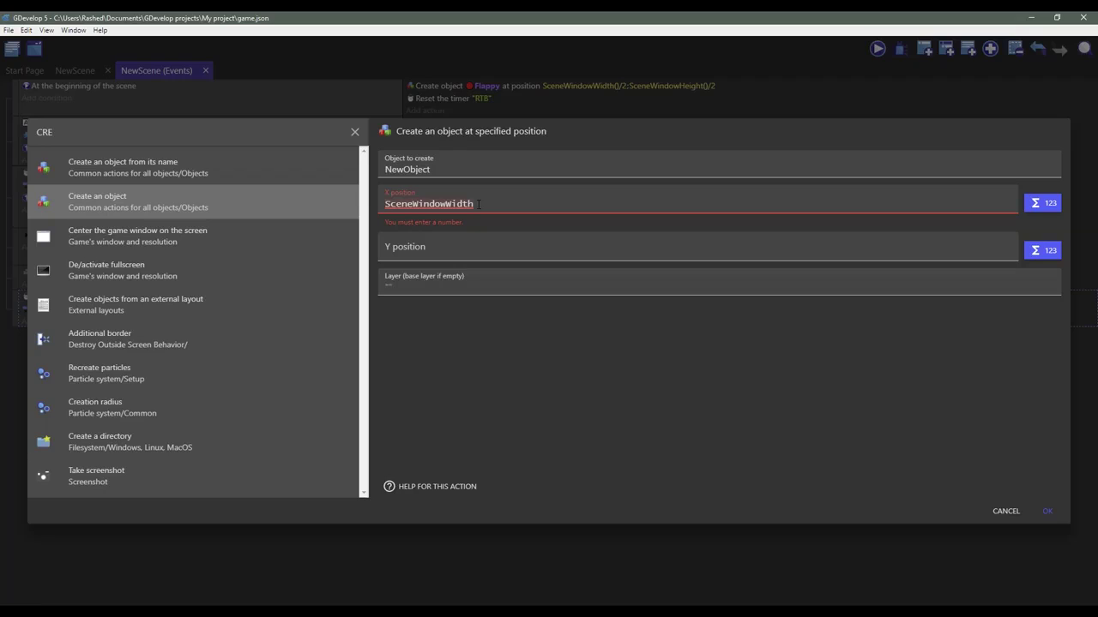
pyautogui.write('()/4')
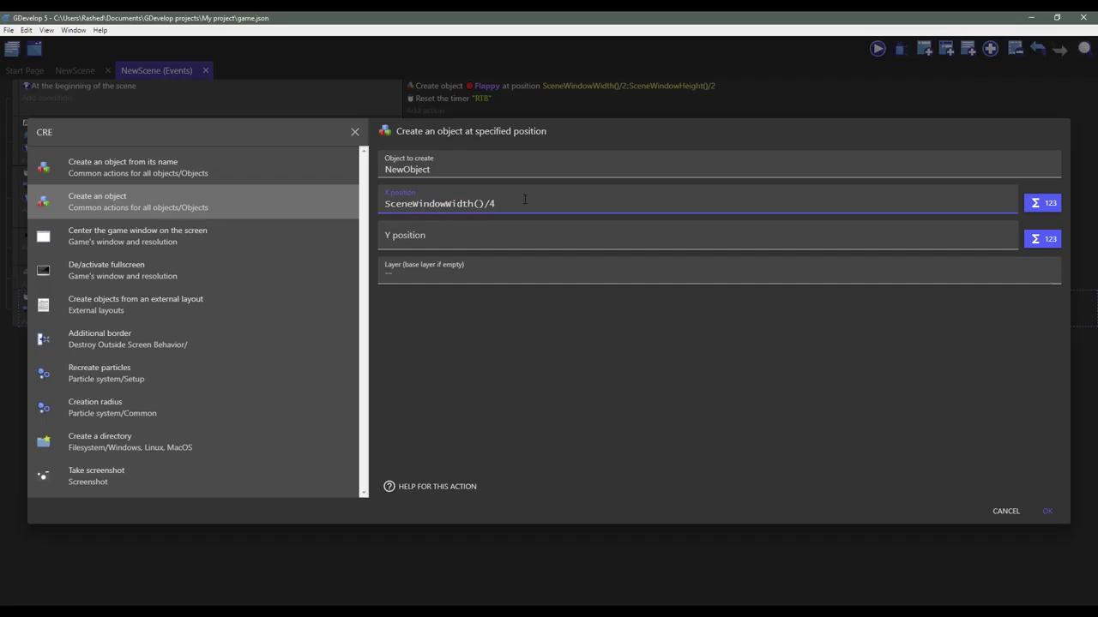
pyautogui.click(434, 240)
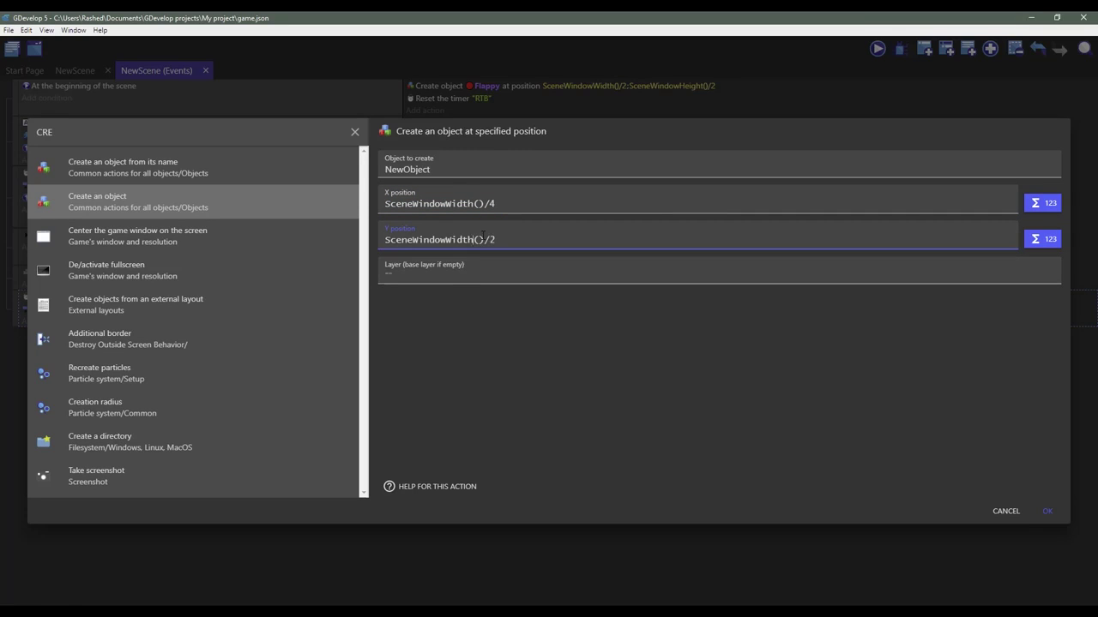
pyautogui.press('BackSpace')
pyautogui.write('Heigh')
pyautogui.click(1051, 511)
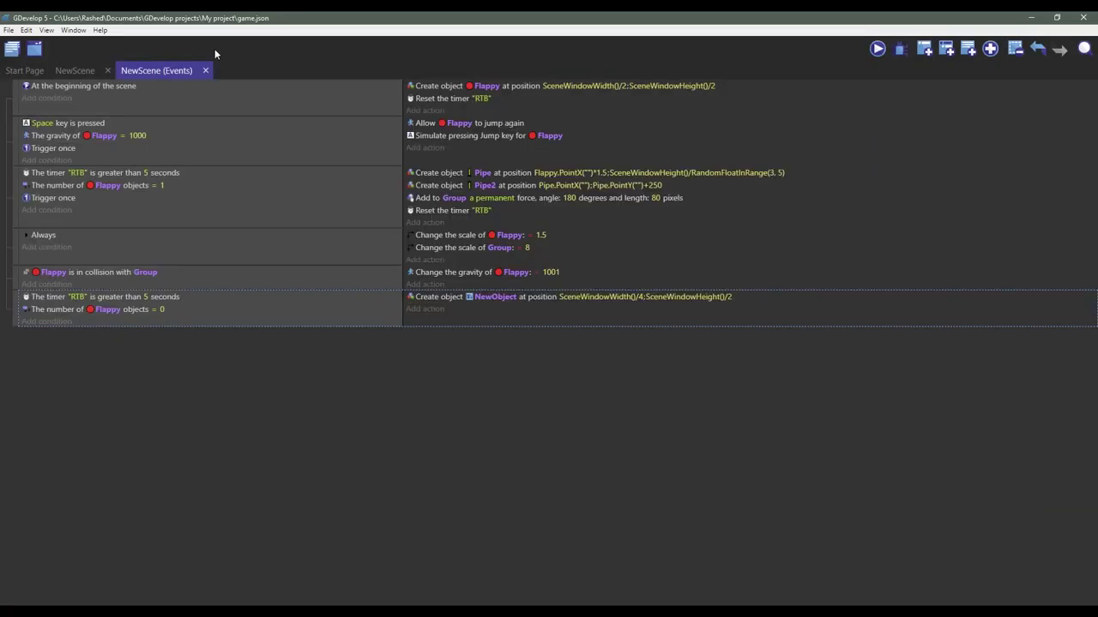
# Move the Flappy sprite's origin point to X 32 and apply the change
pyautogui.click(74, 70)
pyautogui.doubleClick(794, 108)
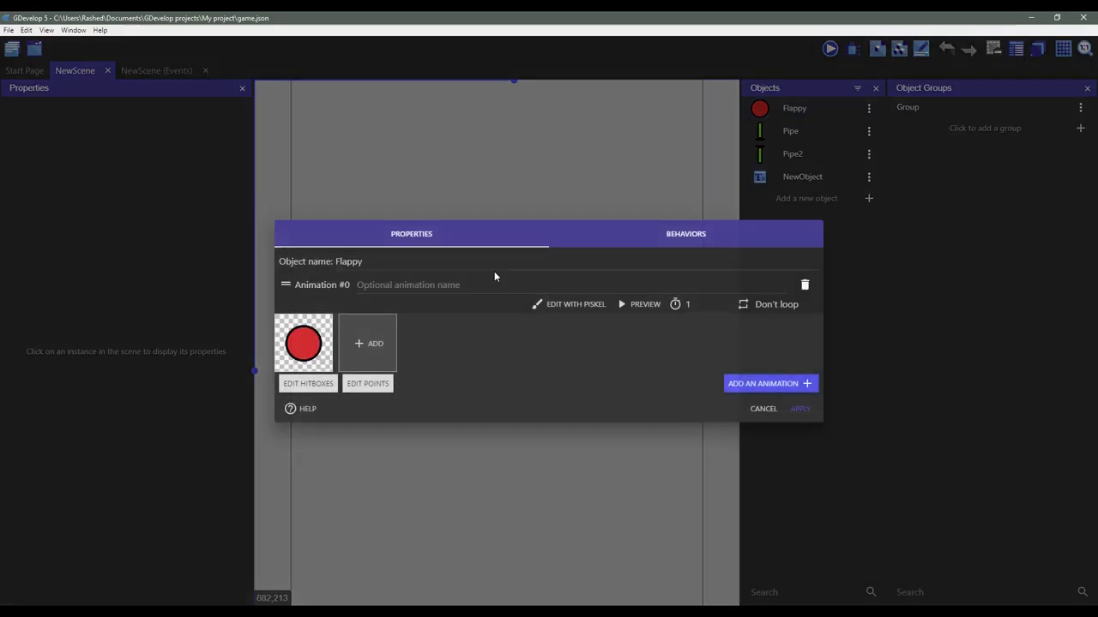
pyautogui.click(367, 383)
pyautogui.click(690, 396)
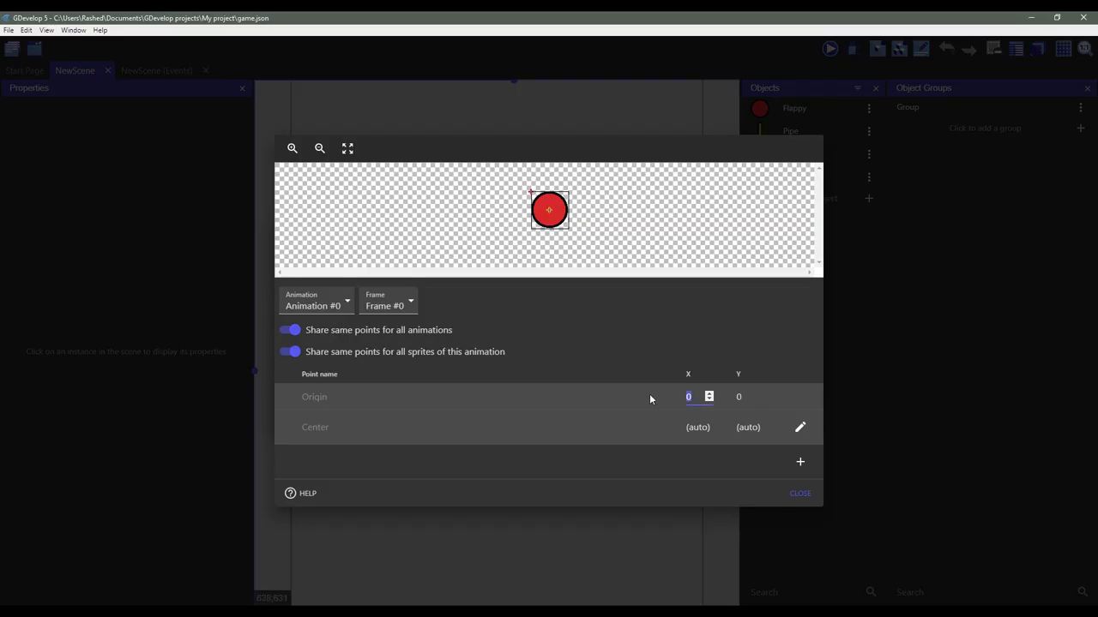
pyautogui.write('32')
pyautogui.click(740, 398)
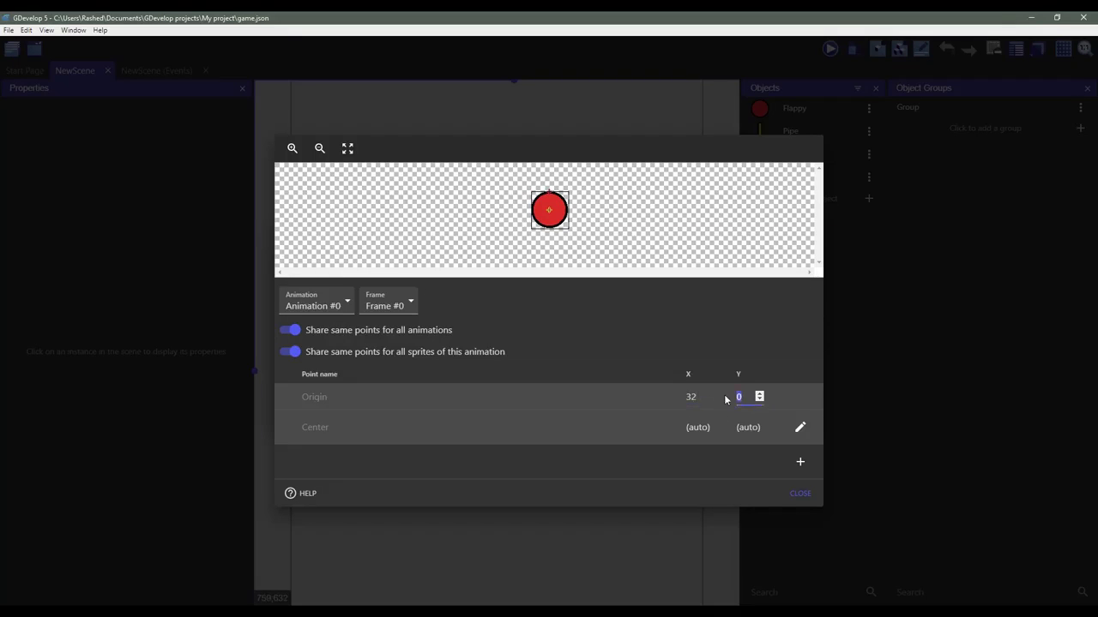
pyautogui.click(799, 494)
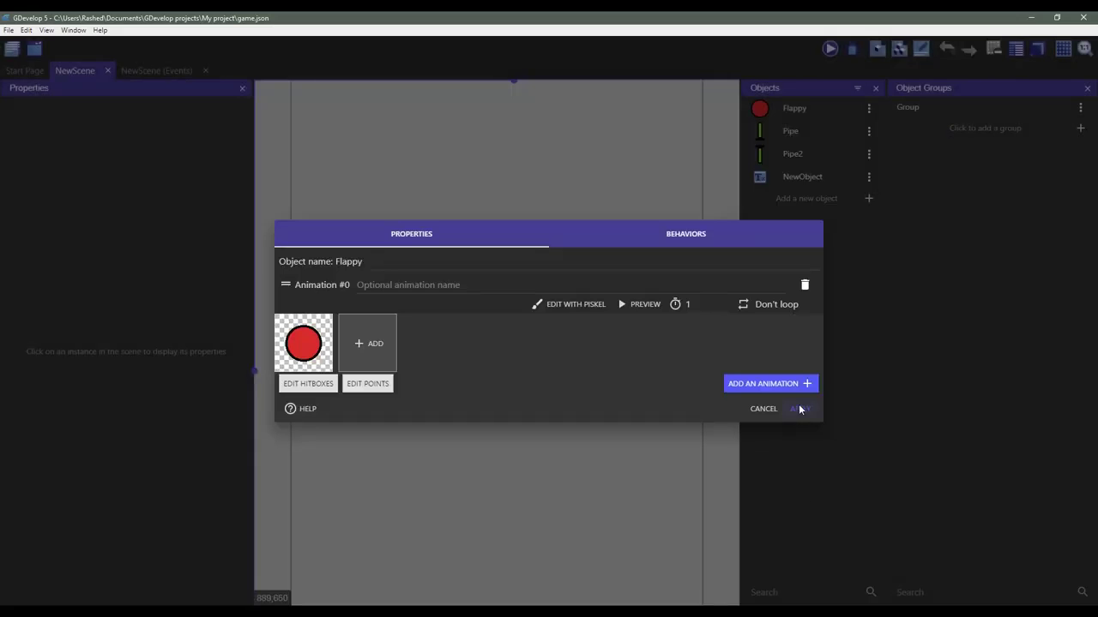
pyautogui.click(799, 409)
# Launch a preview of the Flappy Bird game
pyautogui.click(830, 49)
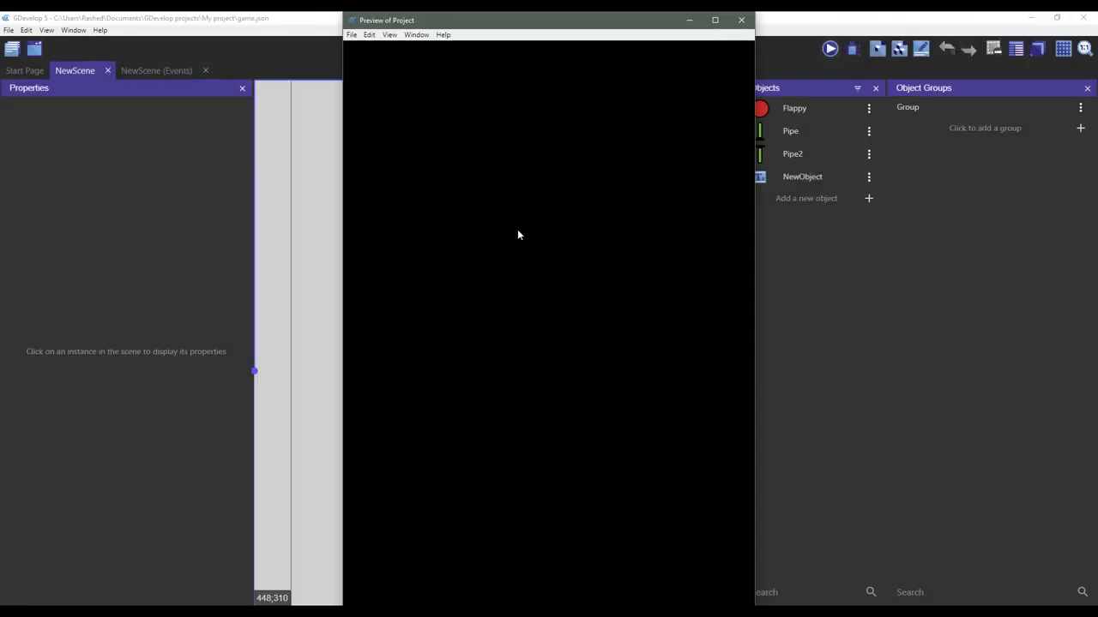